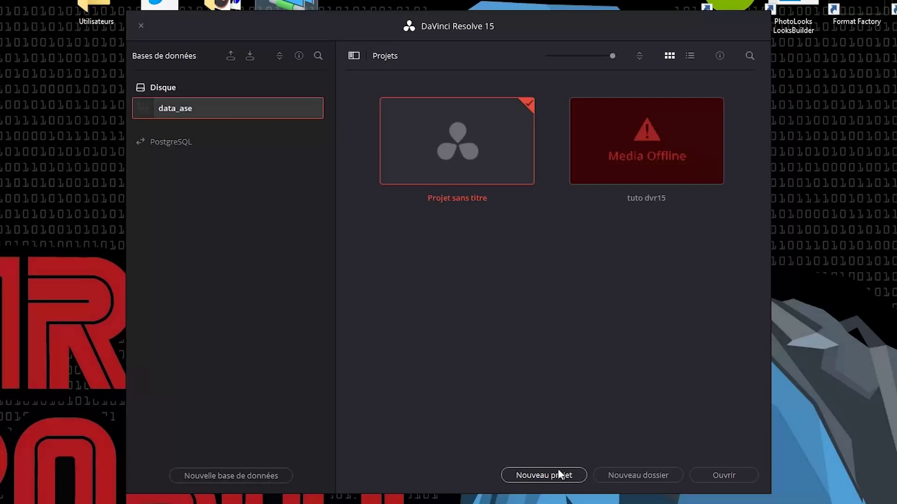
Step: Start a new project and name it 'tuto 2 dvr15'
left_click(572, 475)
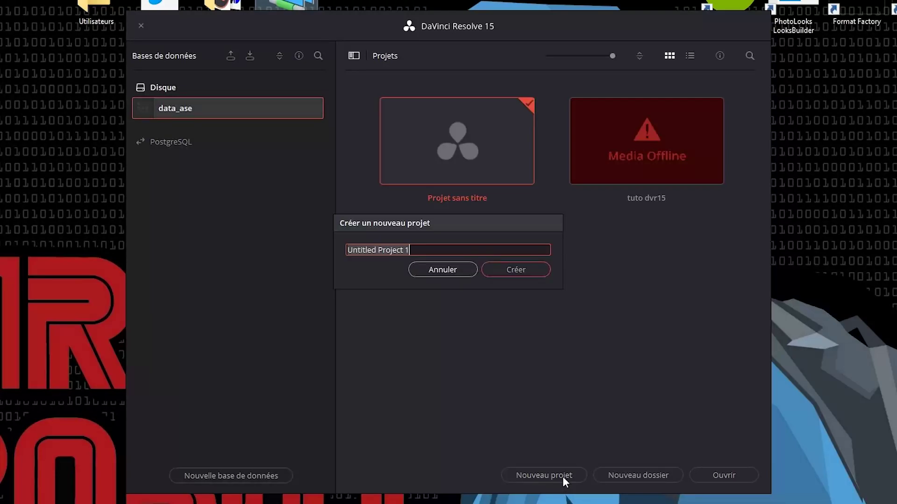
type("t")
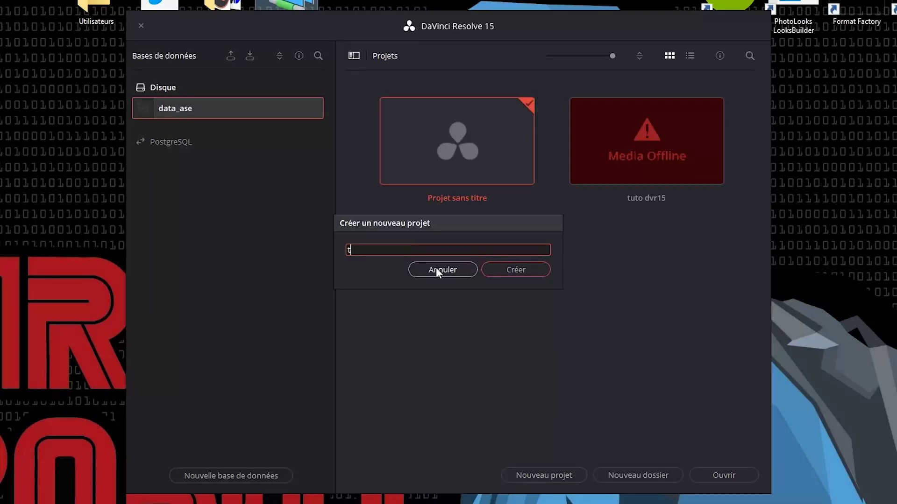
type("uto 2 dv")
type("r15")
key("Return")
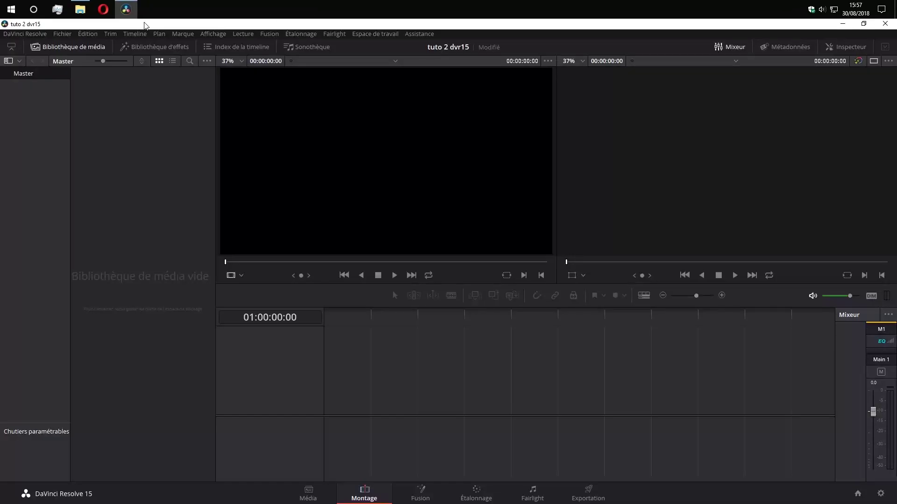
Step: Go to the Média page and toggle the Espaces de stockage panel off and back on
key("shift+2")
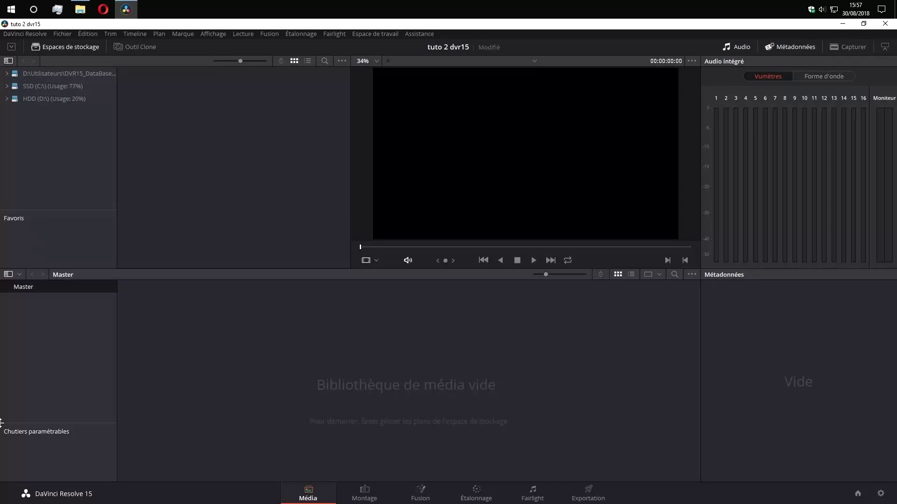
left_click(364, 494)
left_click(308, 494)
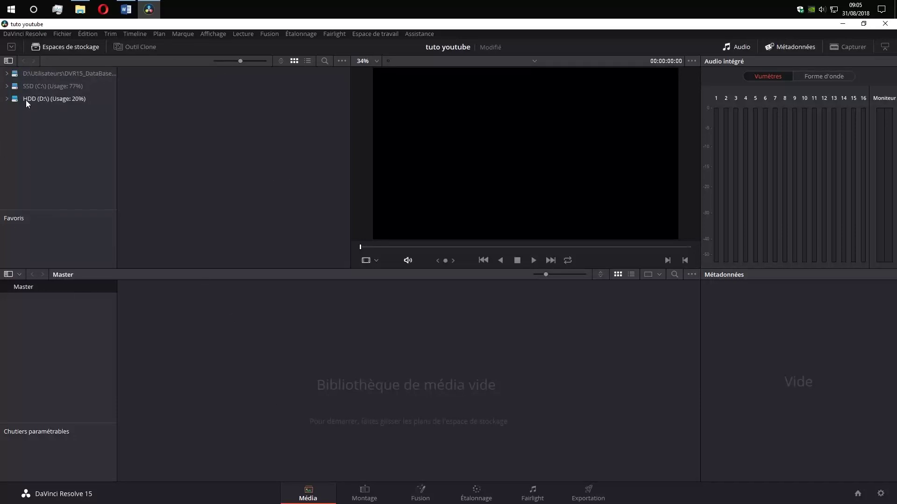
left_click(56, 43)
left_click(78, 48)
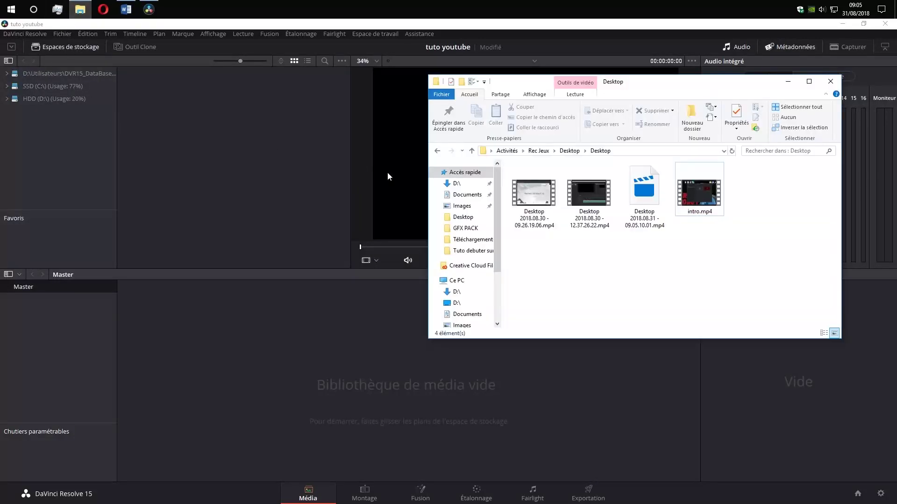
left_click_drag(531, 199, 229, 162)
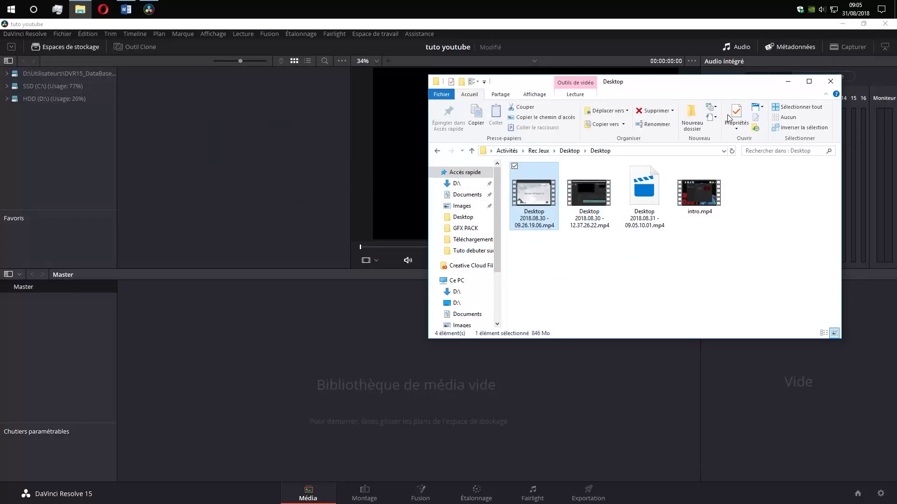
left_click(830, 81)
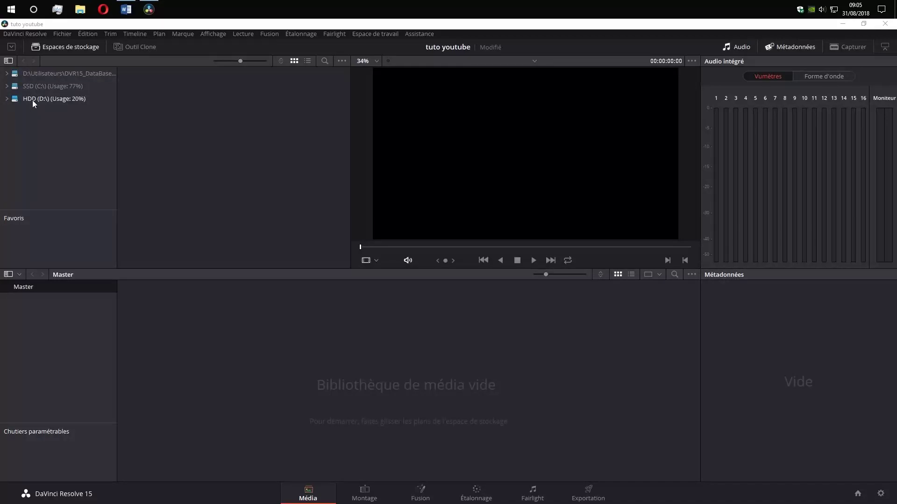
Step: Browse HDD (D:) into the tutorial folder and preview photo[1-2].jpg, the forest clip and commentaire.wav
left_click(55, 100)
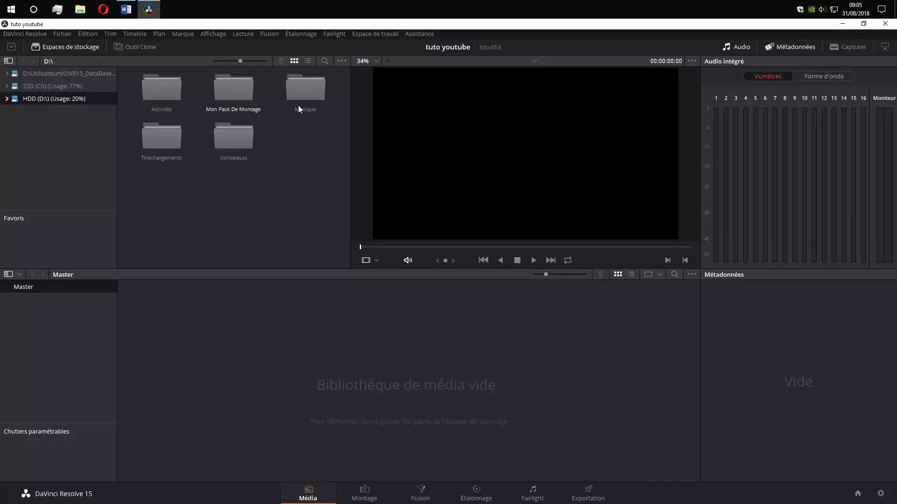
double_click(157, 94)
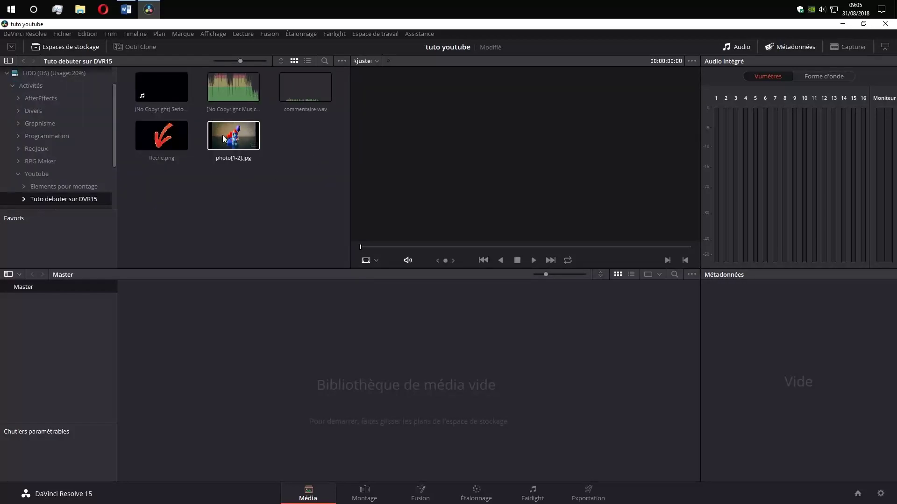
mouse_move(322, 165)
left_mouse_down()
mouse_move(105, 80)
mouse_move(299, 212)
left_mouse_up()
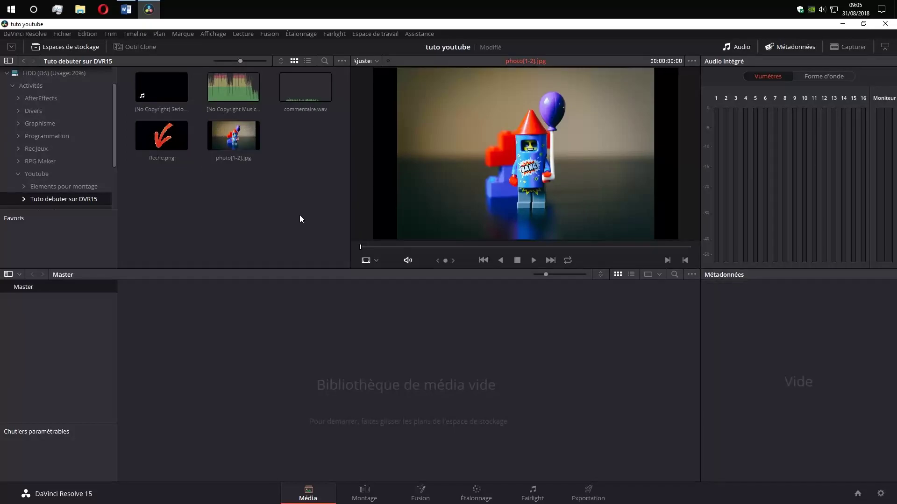
left_click(229, 142)
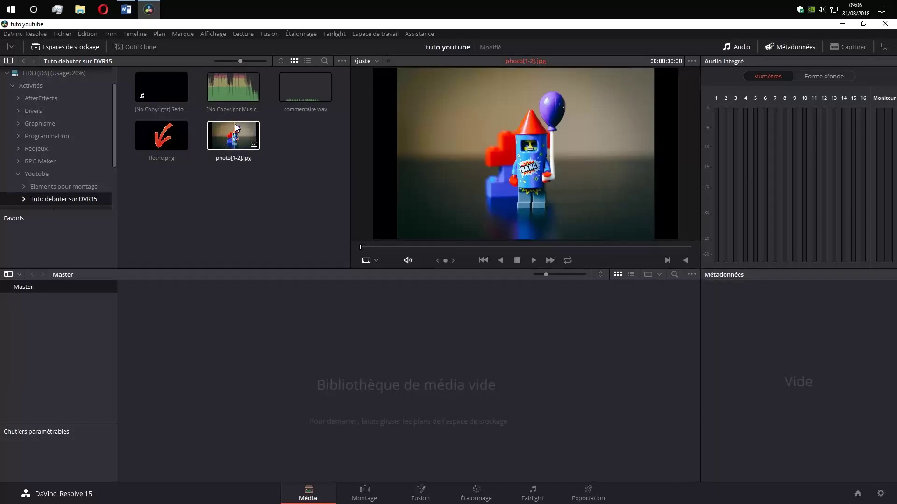
left_click(158, 94)
left_click(306, 92)
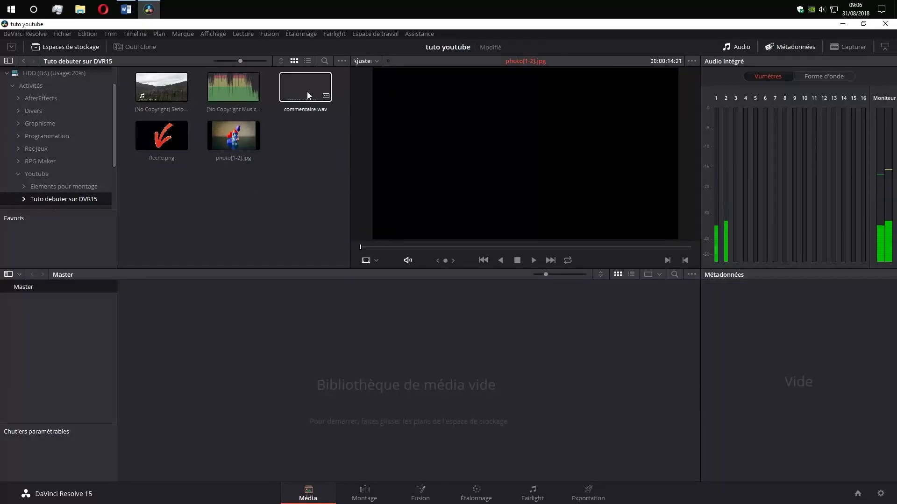
left_click(143, 211)
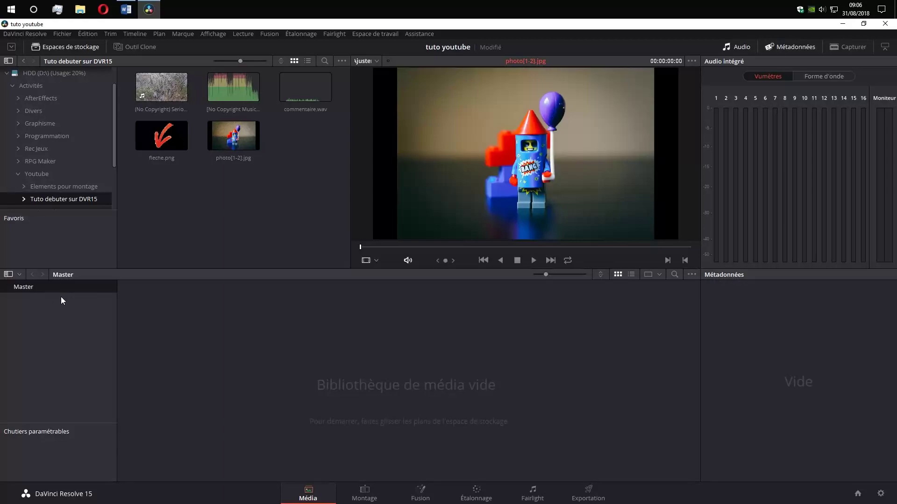
Step: Add a new bin to the media pool named 'video'
right_click(70, 327)
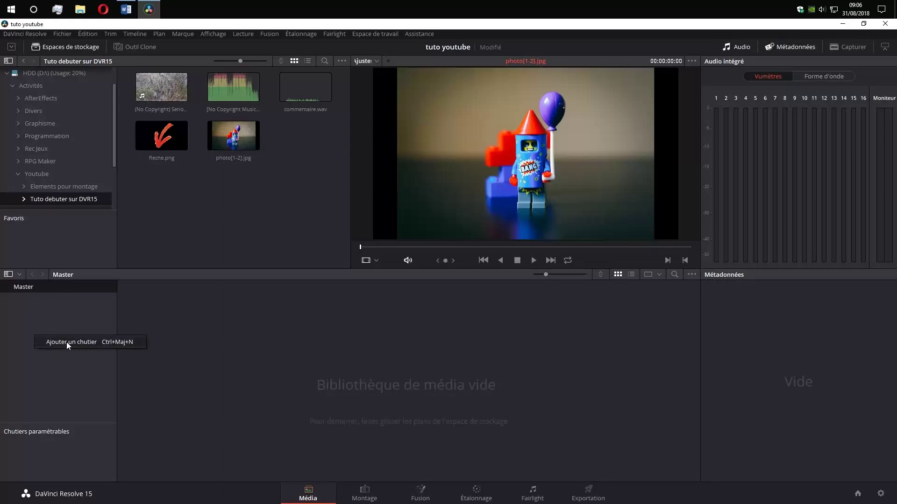
left_click(73, 341)
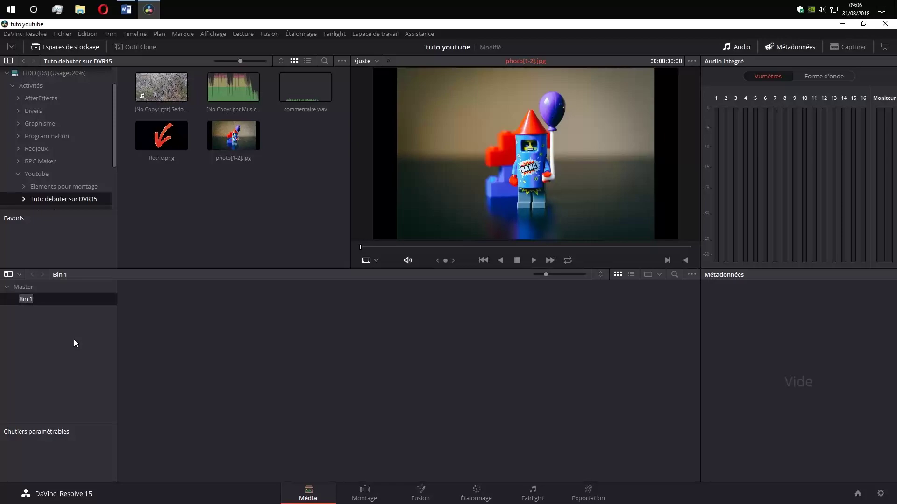
type("video")
key("Return")
Step: Put the (No Copyright) forest clip into the video bin and match the project frame rate
left_click(154, 97)
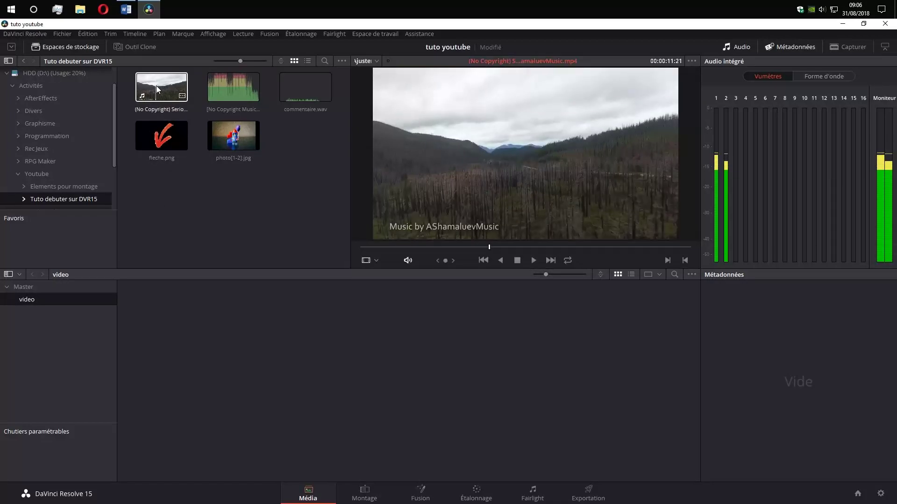
left_click_drag(156, 85, 142, 294)
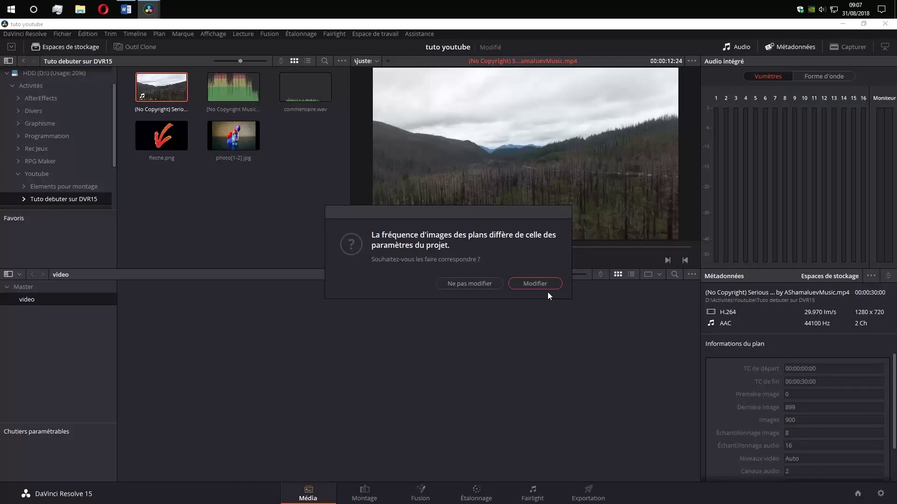
left_click(548, 285)
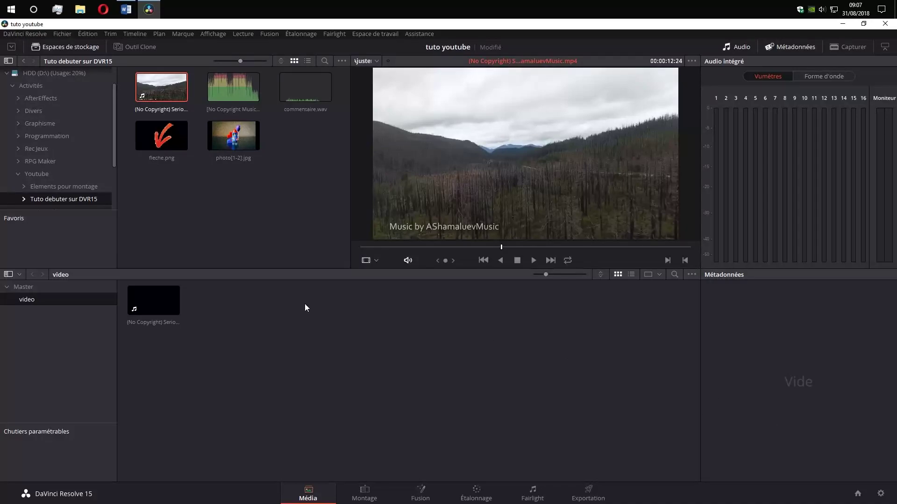
left_click(881, 494)
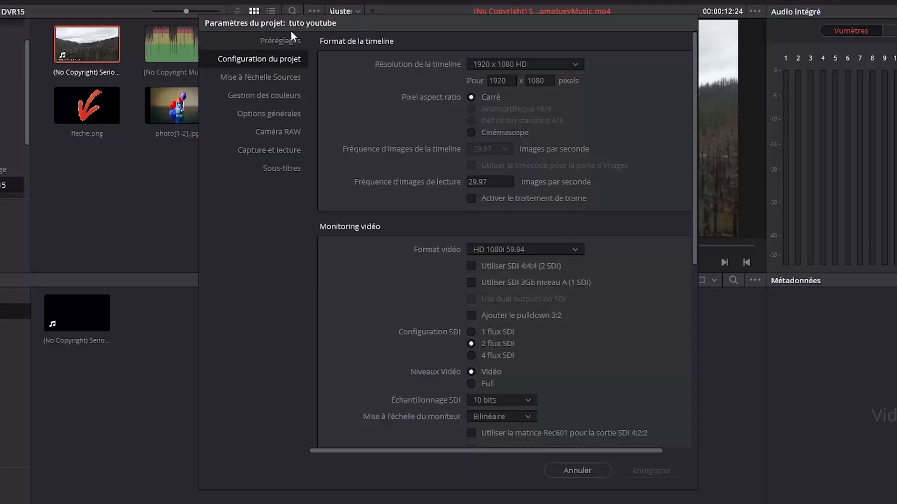
left_click(547, 65)
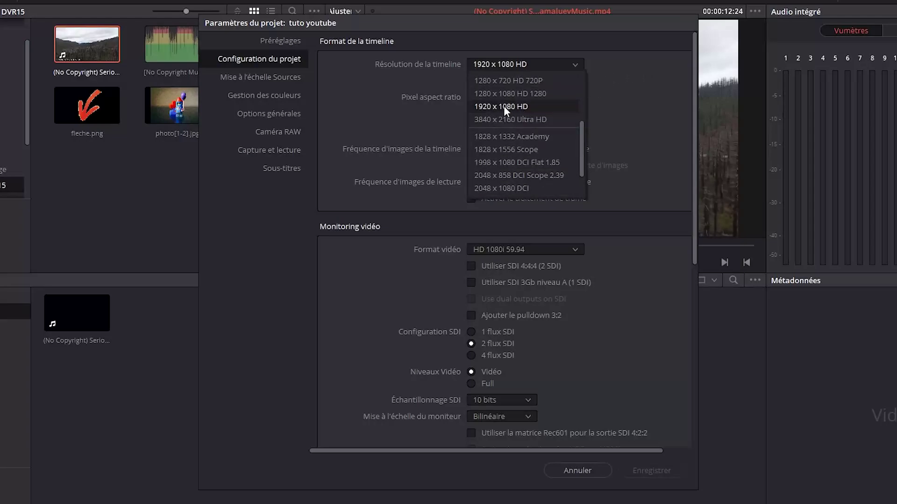
left_click(497, 107)
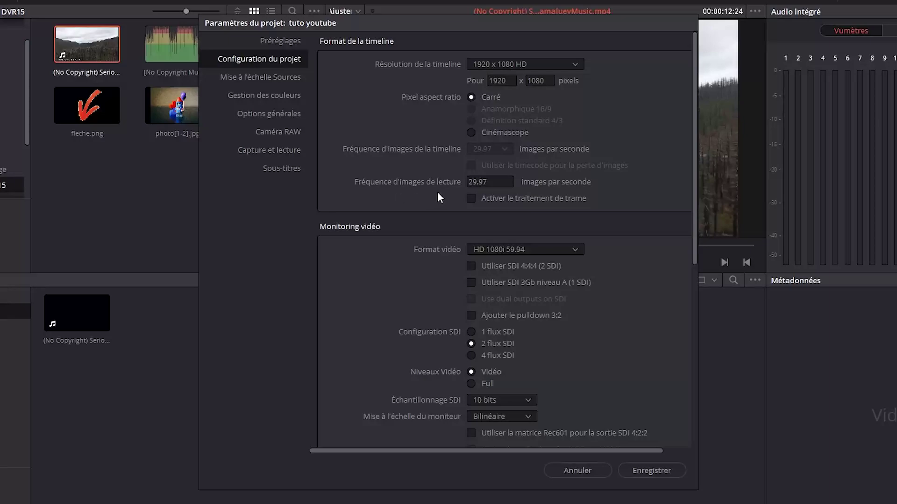
left_click(504, 178)
left_click(504, 179)
scroll(581, 173, "down", 3)
left_click(267, 84)
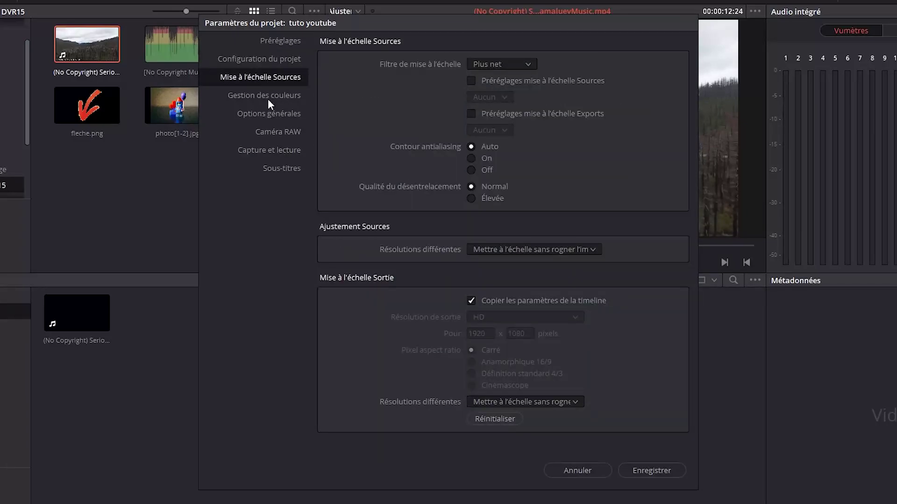
left_click(268, 99)
left_click(268, 120)
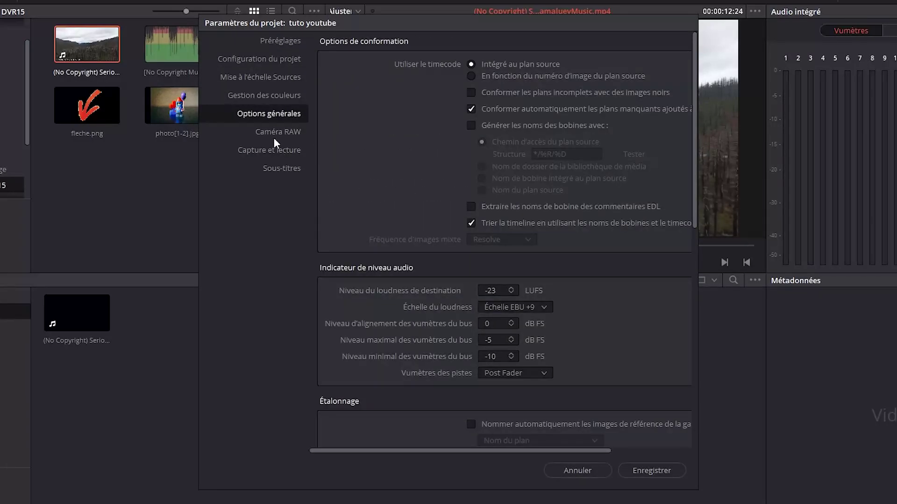
left_click(274, 135)
left_click(277, 152)
left_click(280, 168)
left_click(262, 59)
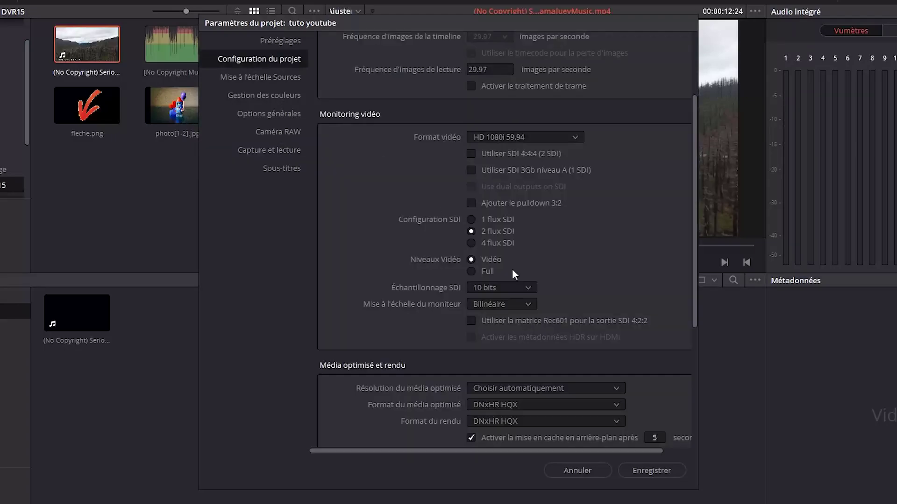
left_click(597, 465)
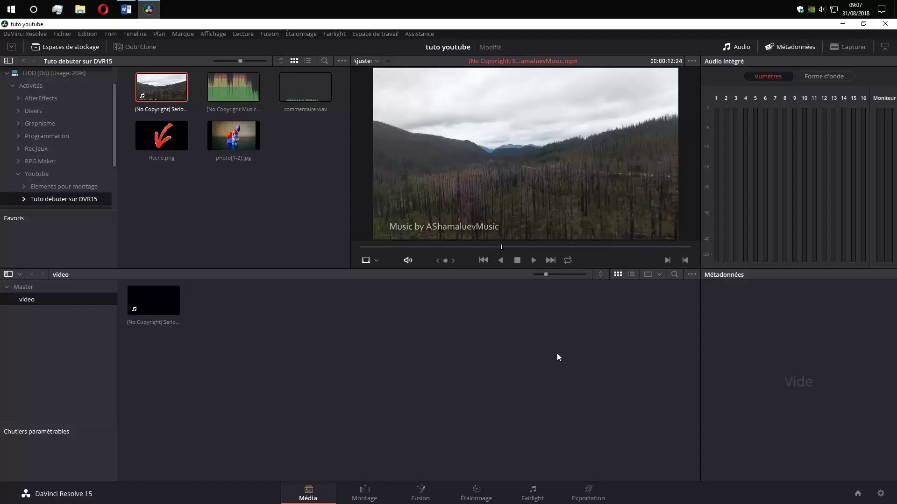
Step: Create a 'son' bin holding the music track and commentaire.wav
right_click(103, 354)
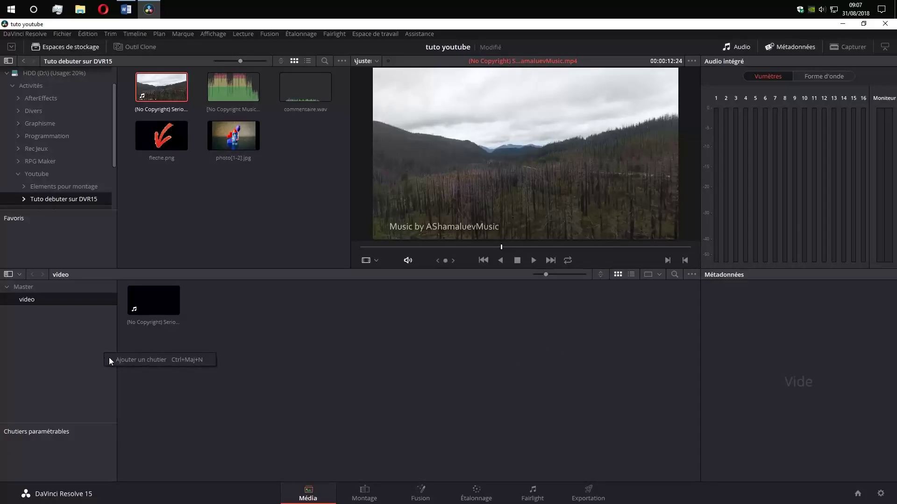
left_click(135, 361)
type("son")
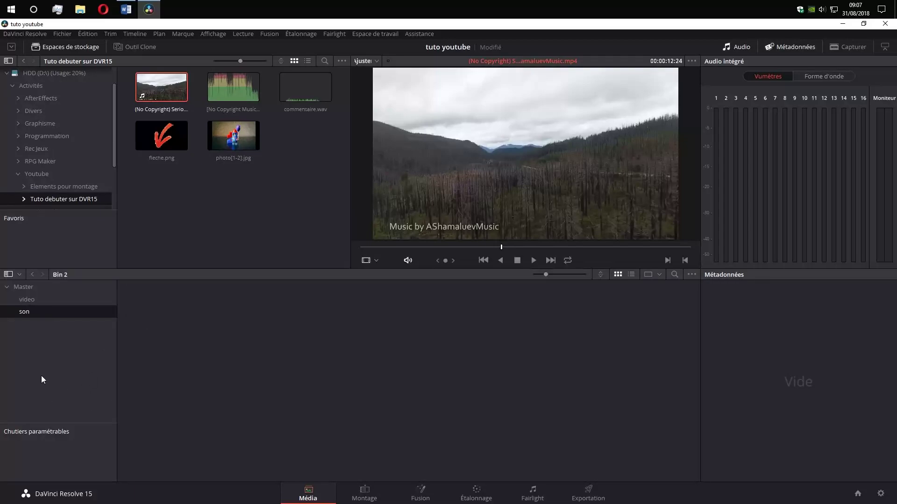
left_click(214, 96)
left_click_drag(161, 299, 161, 299)
left_click_drag(302, 99, 56, 362)
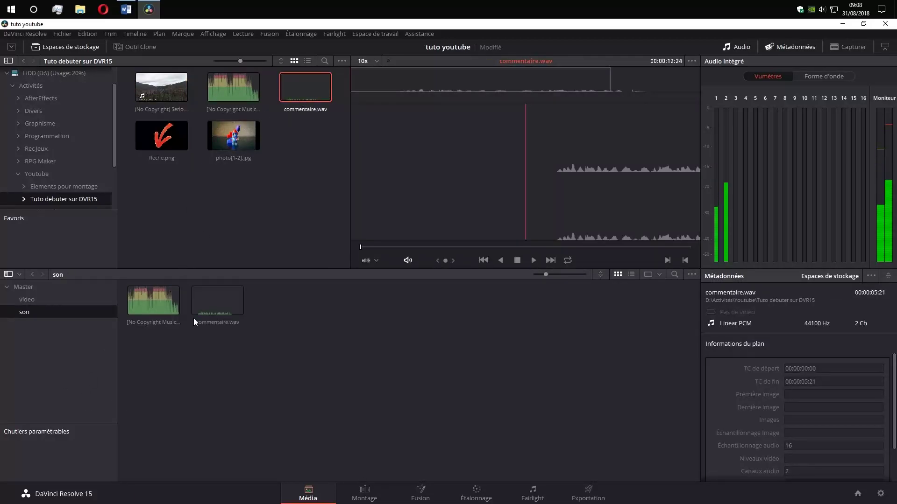
Step: Create an 'image' bin holding photo[1-2].jpg and fleche.png
type("image")
key("Return")
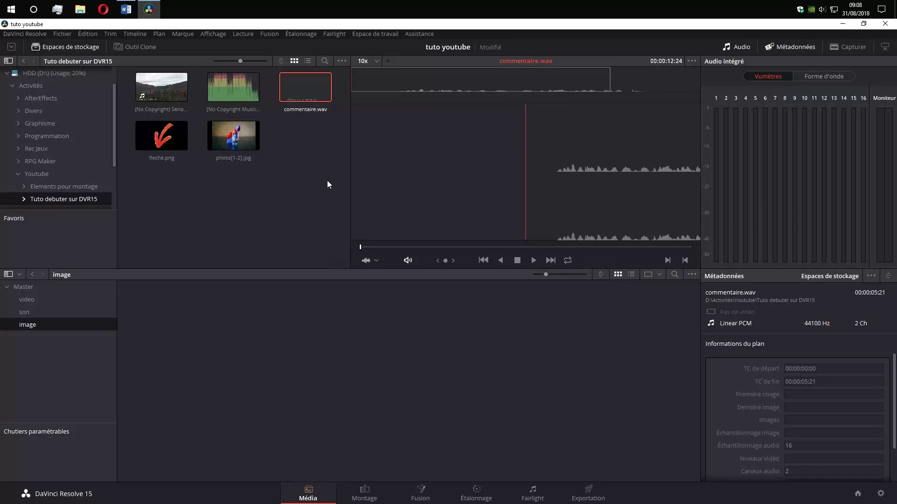
left_click(238, 140)
left_click_drag(175, 295, 176, 295)
left_click_drag(162, 138, 248, 327)
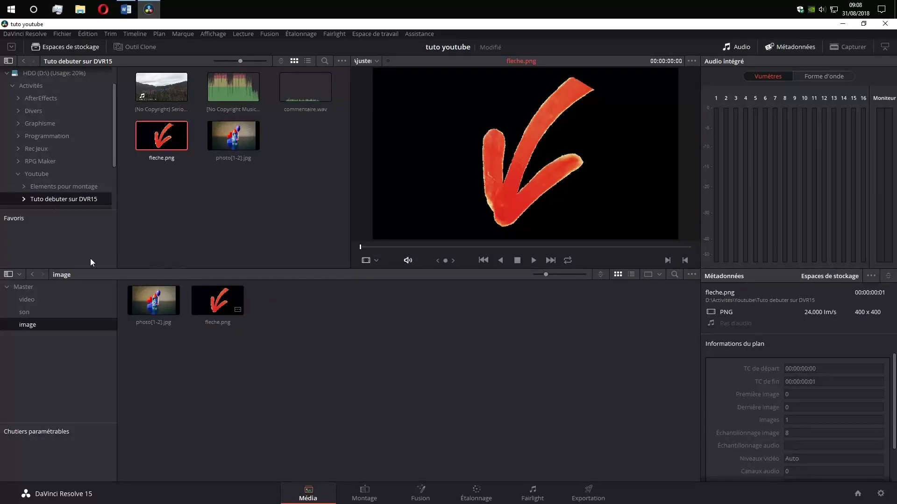
Step: Show the Master bin's folders, peek into the video bin, and return to Master
left_click(9, 286)
double_click(161, 318)
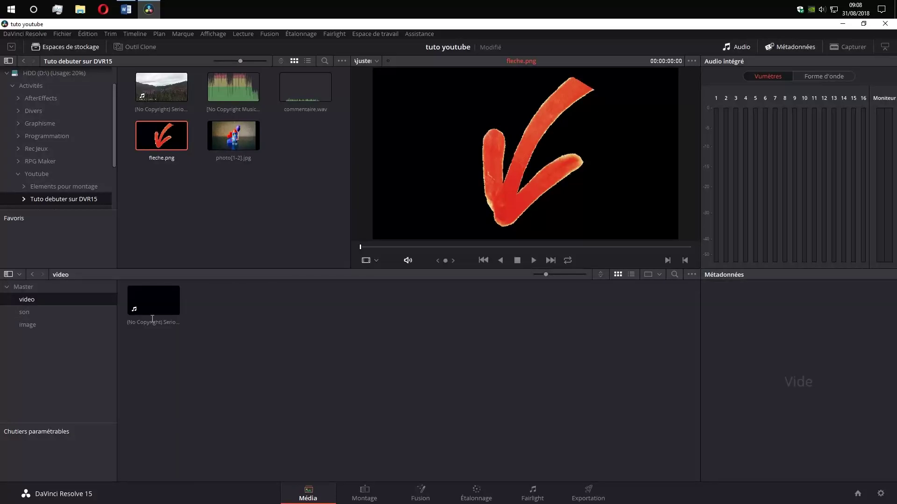
left_click(24, 286)
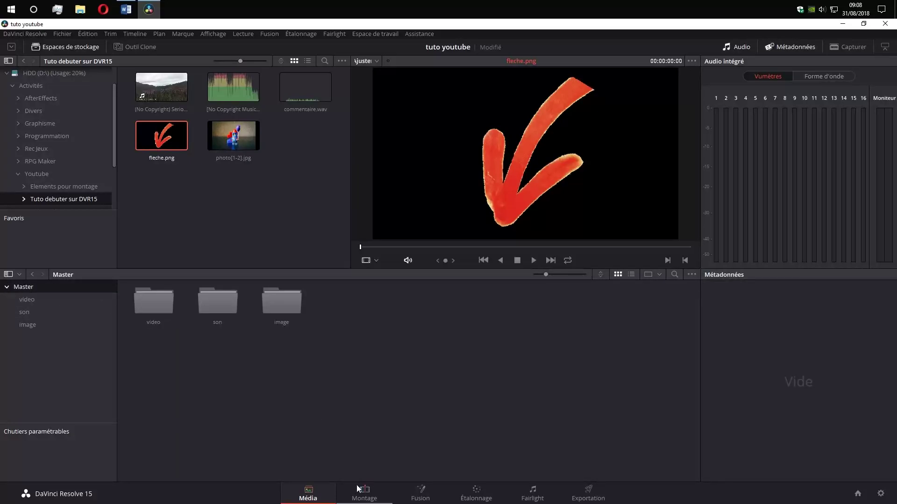
Step: On the Montage page, hide and restore the media pool, then browse the video bin and back to Master
left_click(366, 496)
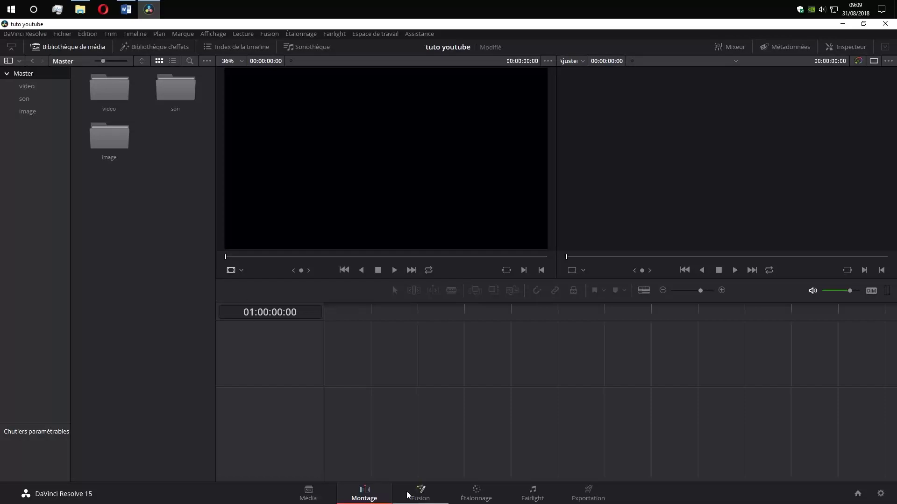
left_click(62, 46)
left_click(66, 47)
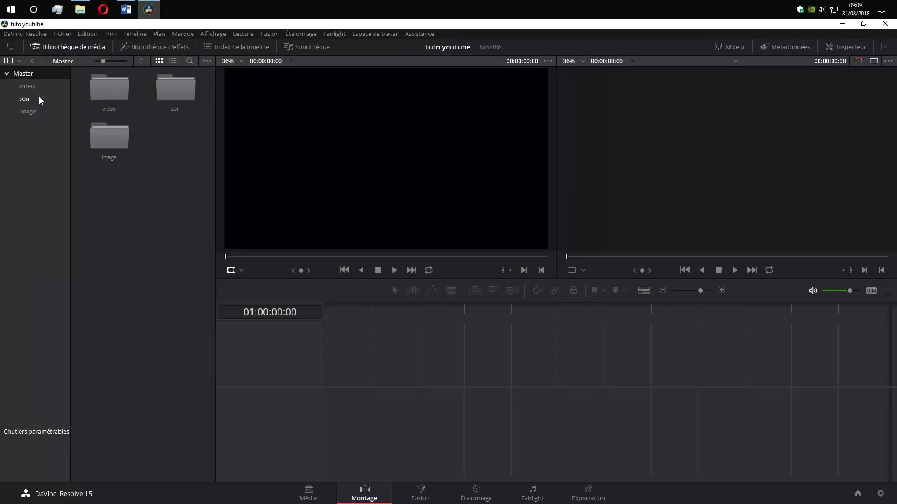
left_click_drag(180, 168, 130, 227)
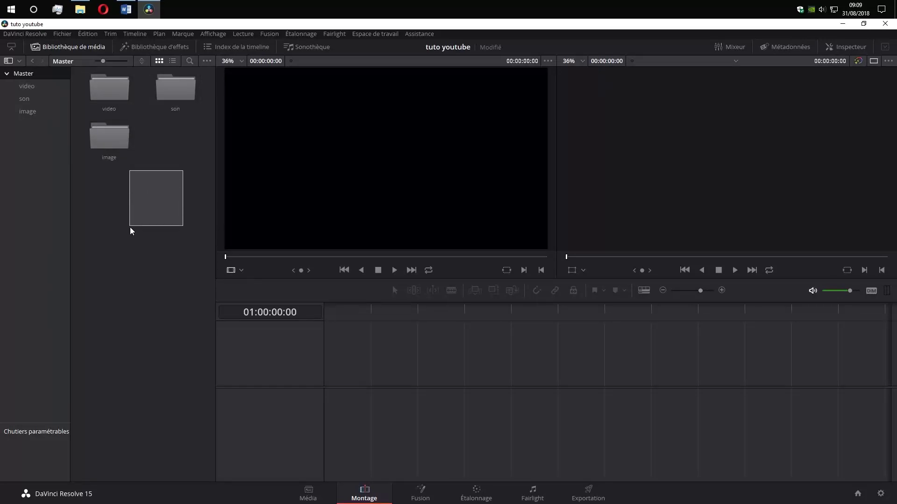
double_click(108, 91)
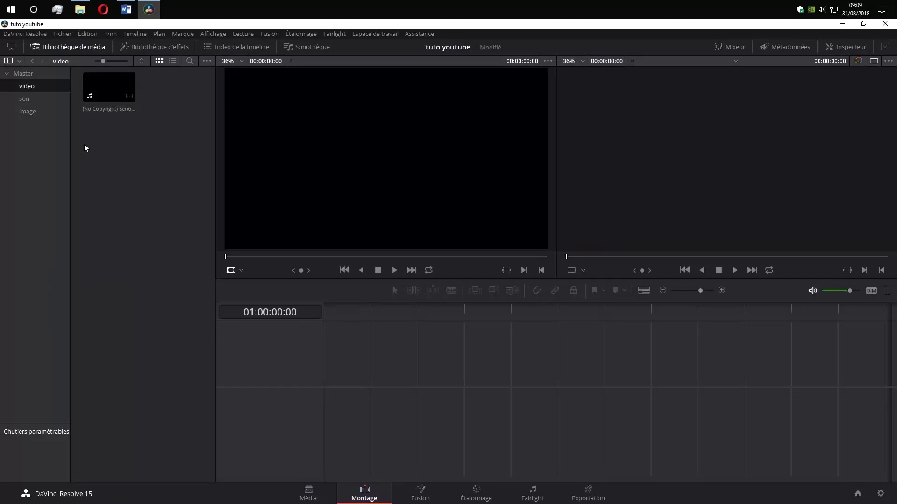
left_click(35, 76)
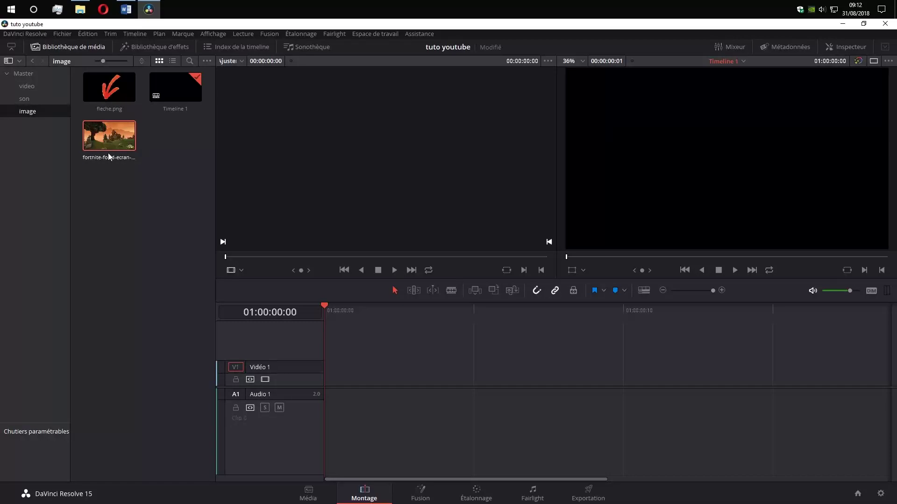
Step: Place the fortnite image at the start of Vidéo 1 and preview it with the timeline zoomed out
left_click_drag(302, 353, 337, 371)
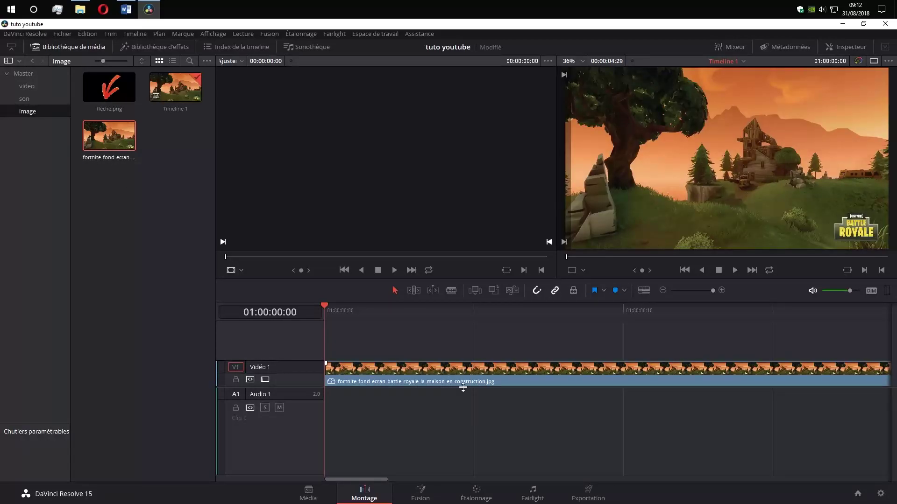
mouse_move(322, 306)
left_mouse_down()
mouse_move(773, 318)
mouse_move(293, 326)
left_mouse_up()
left_click(663, 290)
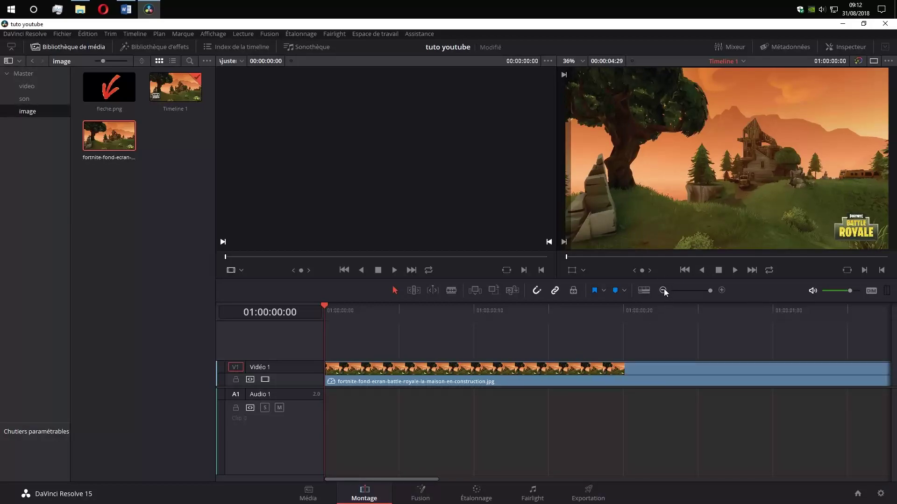
left_click(663, 290)
key("space")
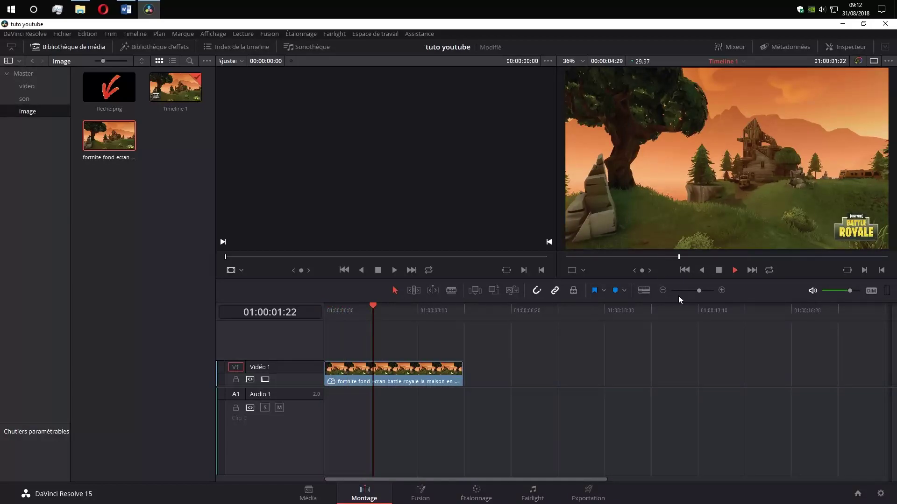
key("space")
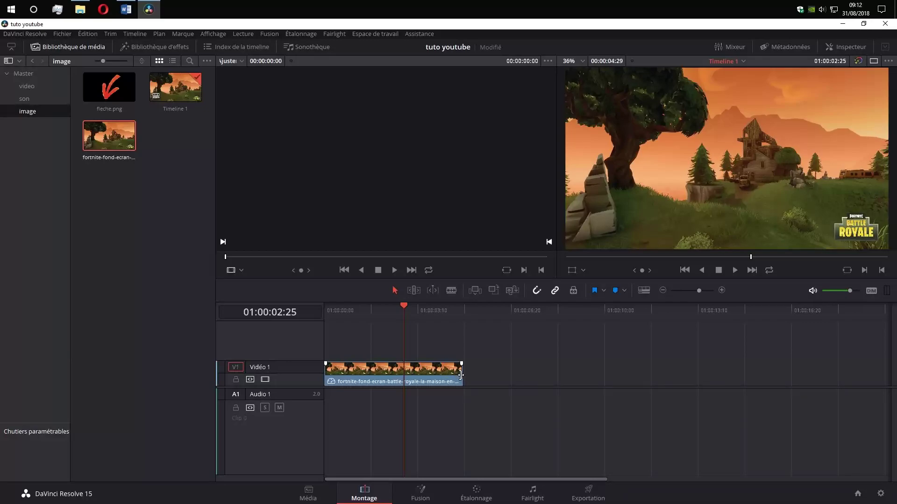
Step: Trim the fortnite clip's end down to about 1:16 and return the playhead to the start
mouse_move(460, 375)
left_mouse_down()
mouse_move(423, 375)
mouse_move(735, 372)
mouse_move(386, 381)
left_mouse_up()
left_click_drag(360, 308, 301, 309)
key("space")
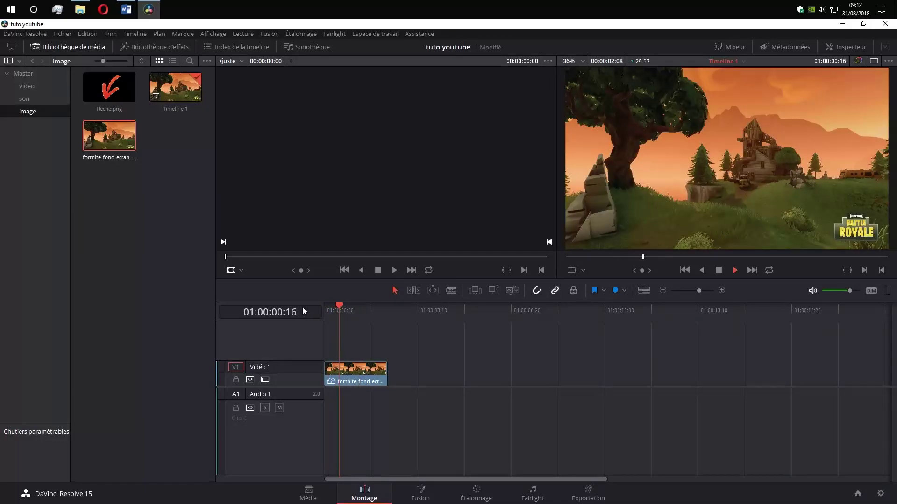
key("End")
left_click_drag(386, 372, 366, 372)
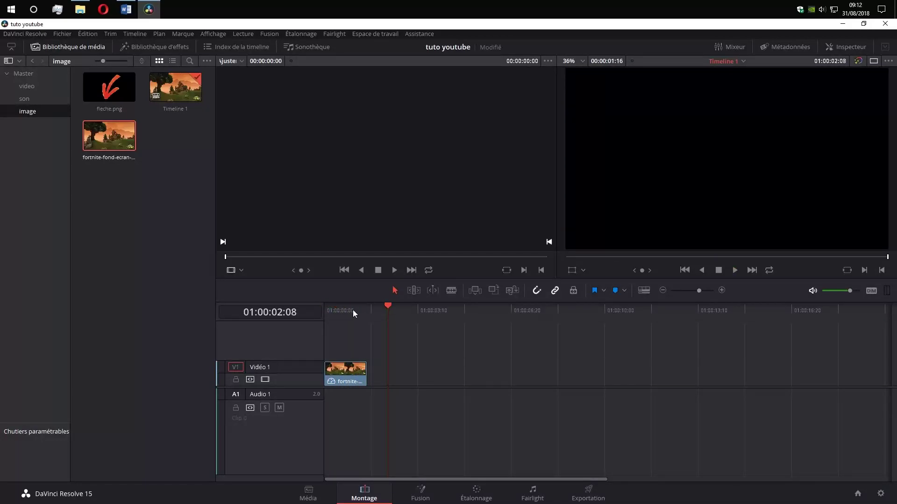
left_click_drag(352, 309, 322, 309)
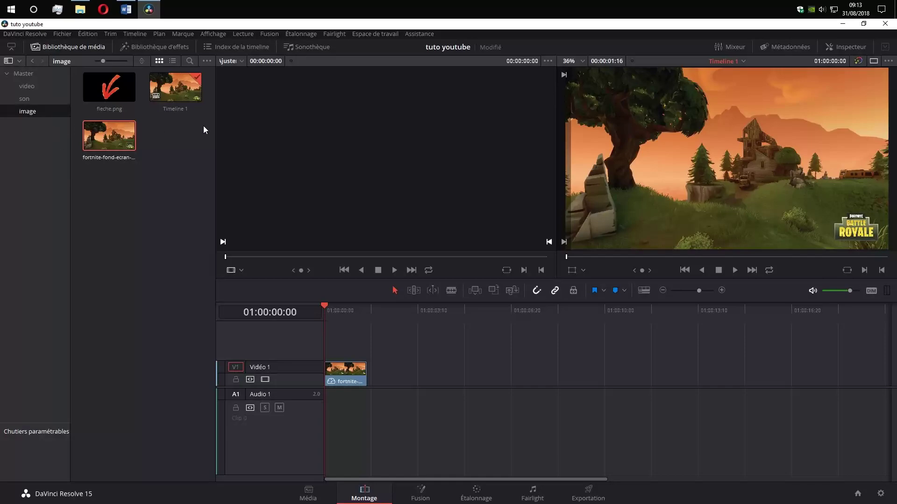
Step: From Master, open the video bin and load the (No Copyright) forest clip into the source viewer
left_click(188, 89)
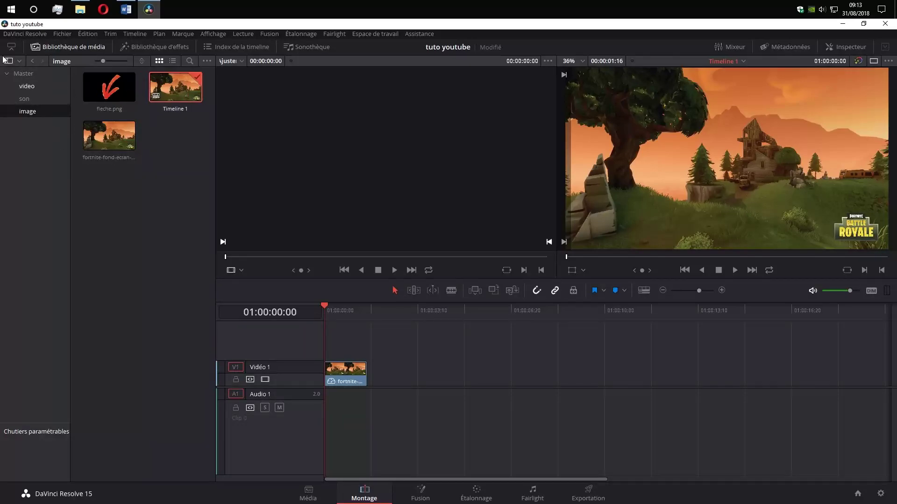
left_click(24, 74)
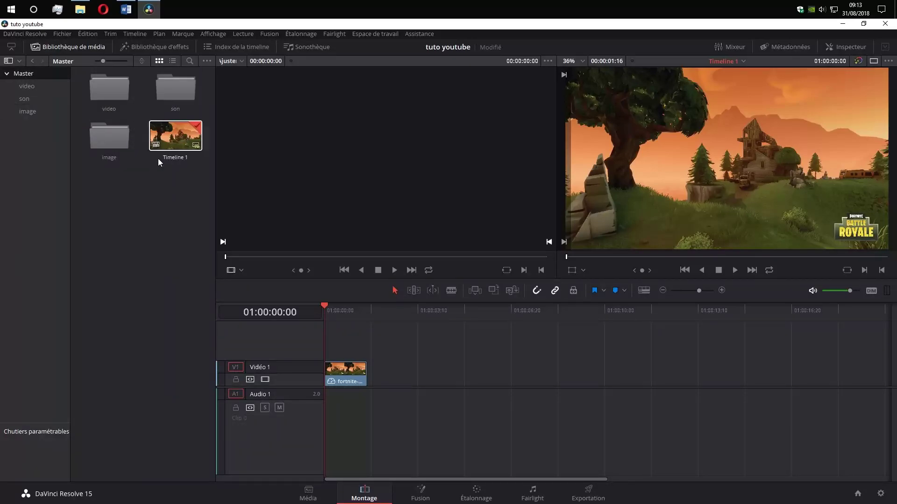
double_click(99, 93)
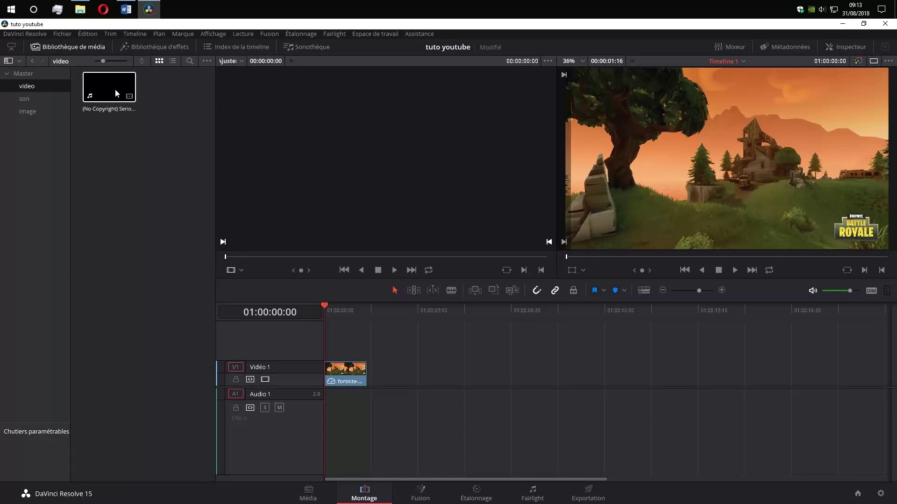
left_click(115, 89)
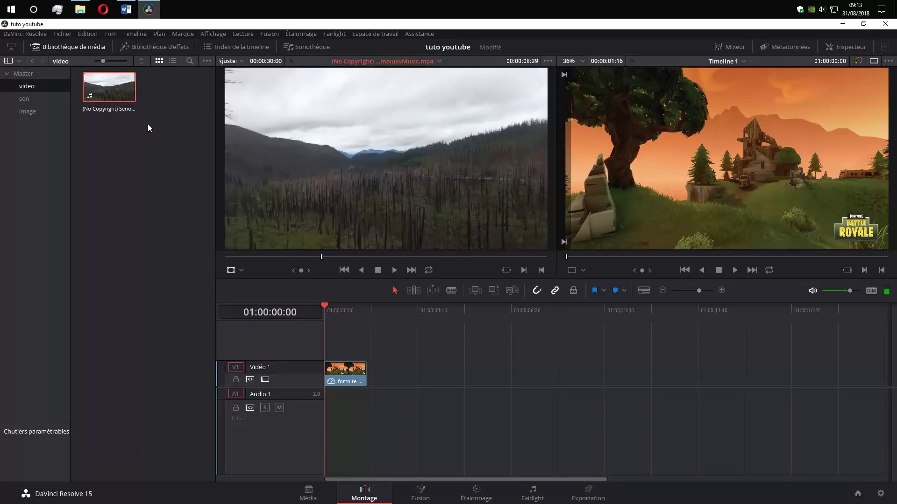
left_click(392, 271)
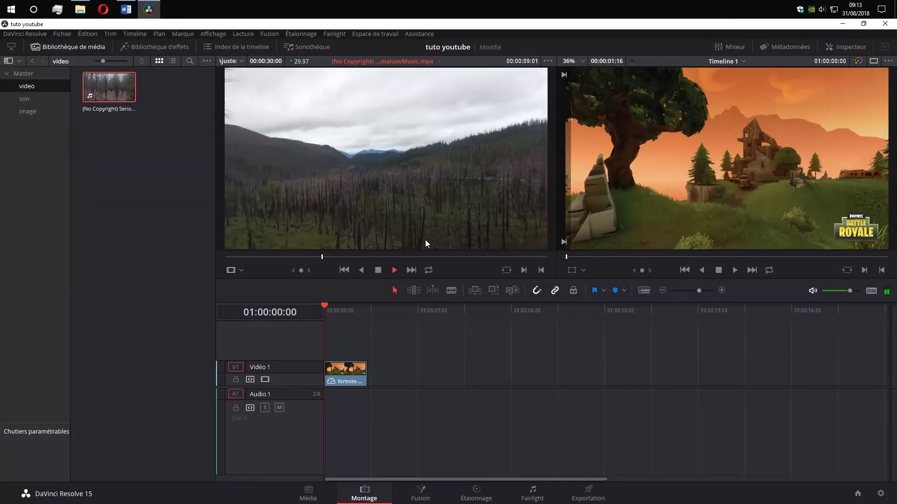
left_click(378, 271)
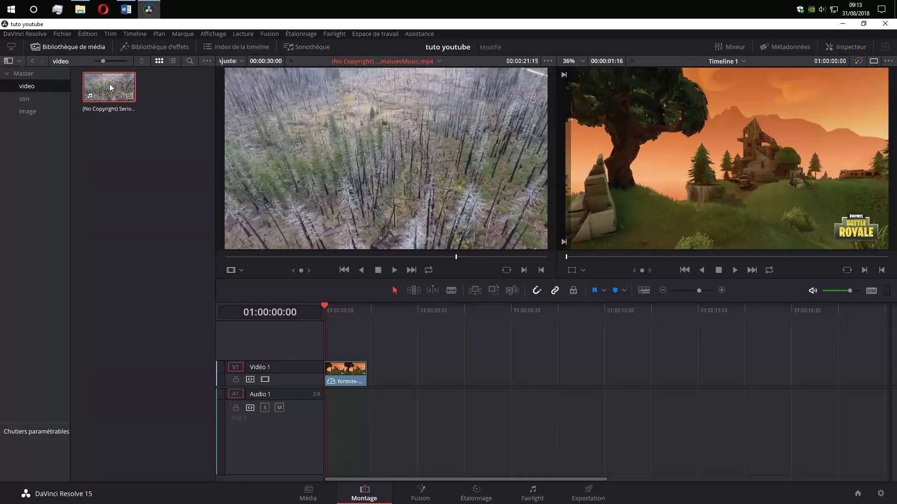
mouse_move(111, 88)
left_mouse_down()
mouse_move(376, 377)
mouse_move(393, 258)
left_mouse_up()
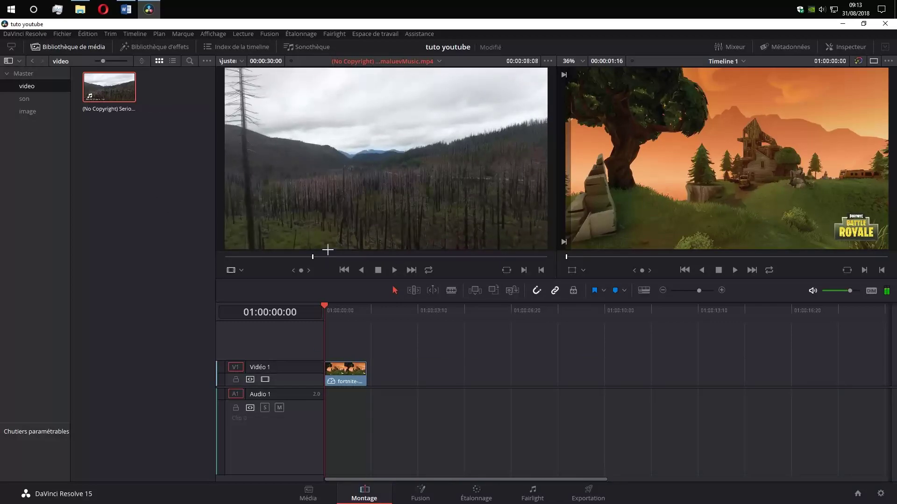
left_click_drag(398, 255, 312, 256)
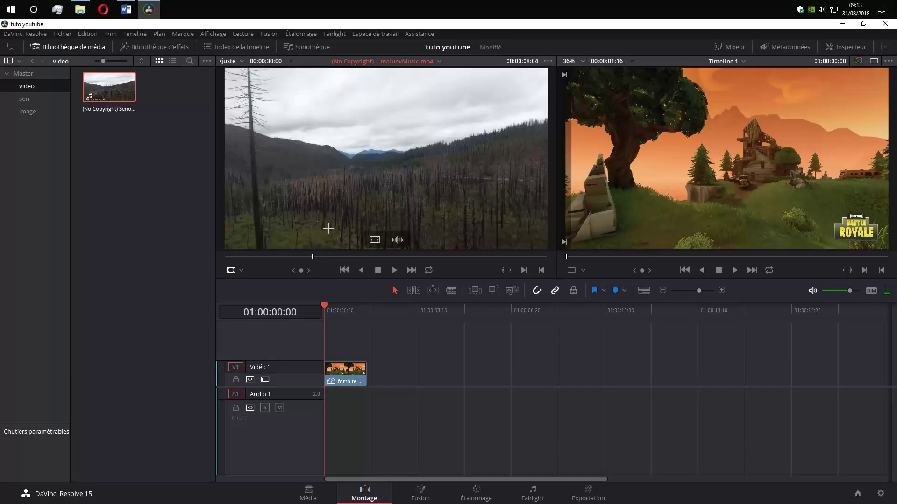
key("Left")
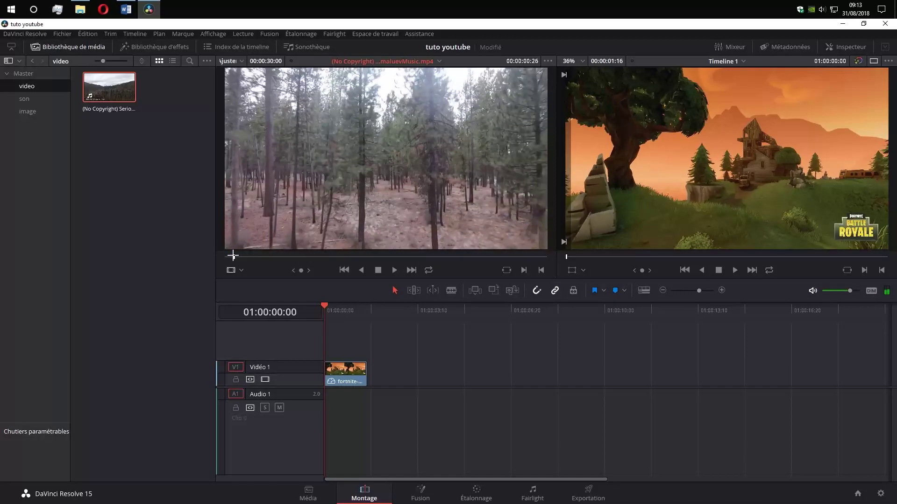
left_click_drag(275, 255, 211, 257)
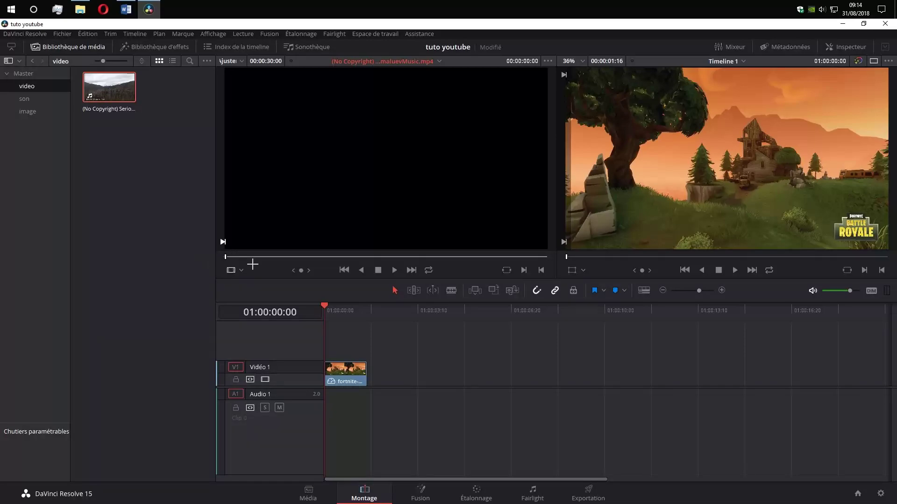
Step: Play the forest clip, stop near 6 seconds, step back and set the Out point at 00:00:05:11
left_click(395, 270)
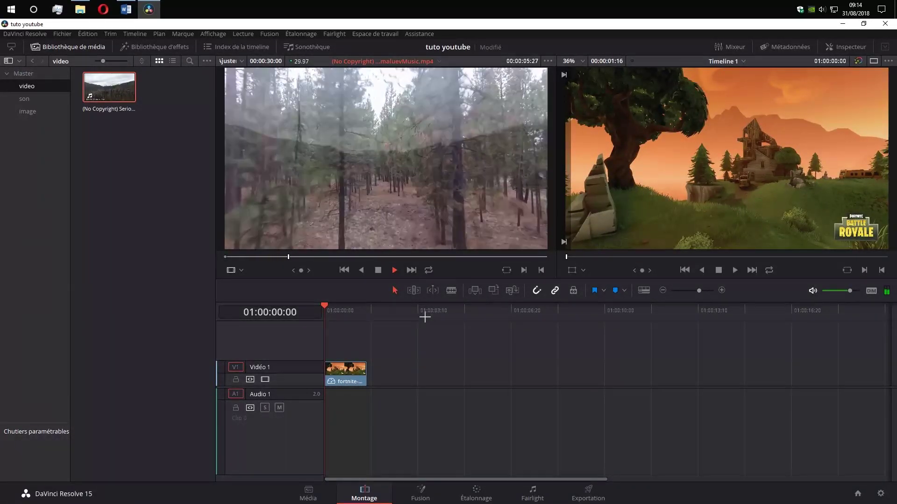
key("space")
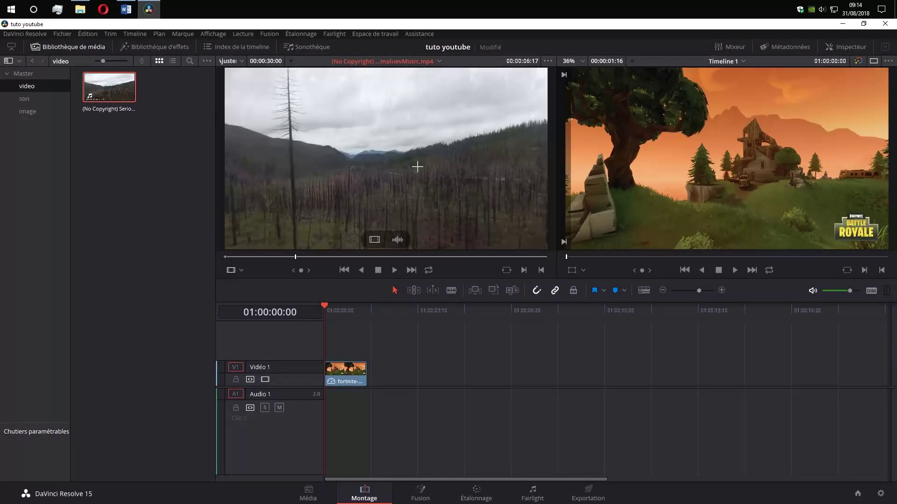
key("j")
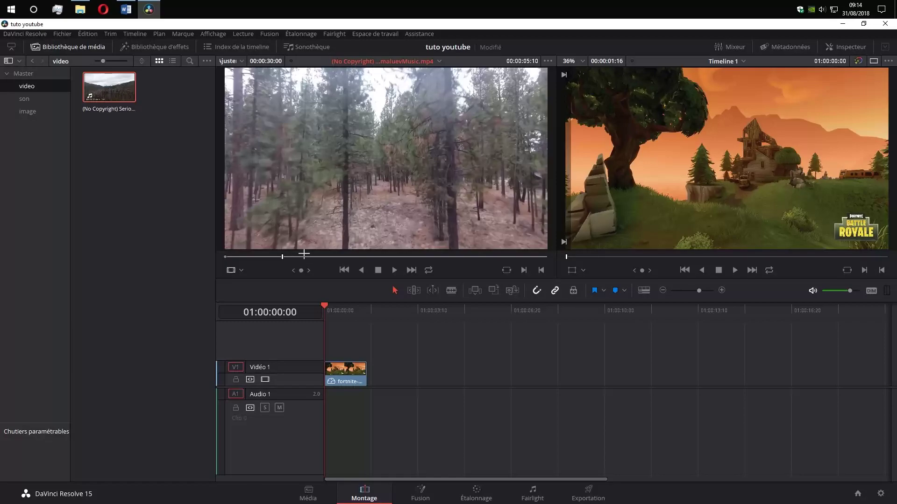
key("o")
Step: Replay the shortened forest clip and park the source playhead at 00:00:02:14
left_click_drag(282, 258, 226, 252)
key("space")
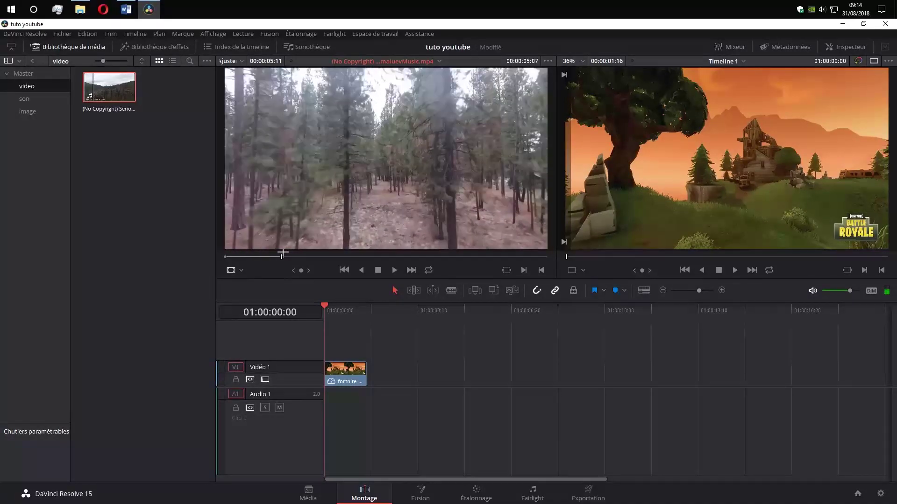
left_click(229, 252)
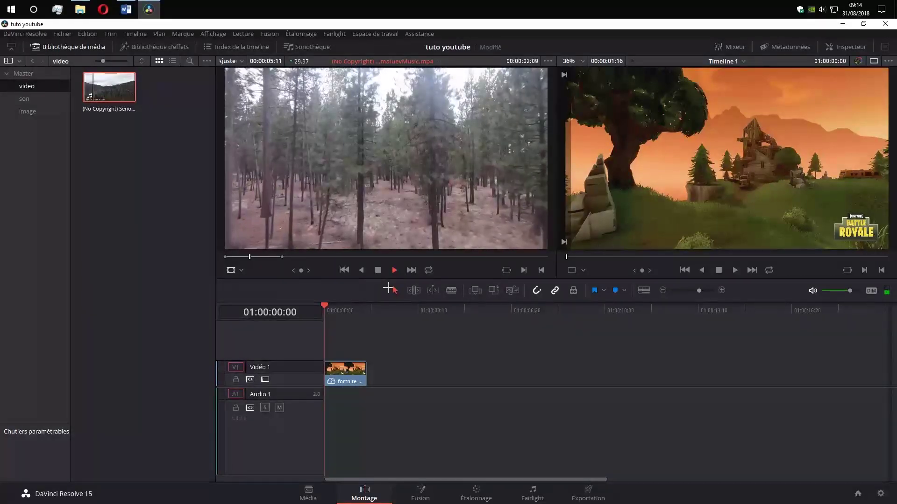
left_click_drag(370, 330, 419, 368)
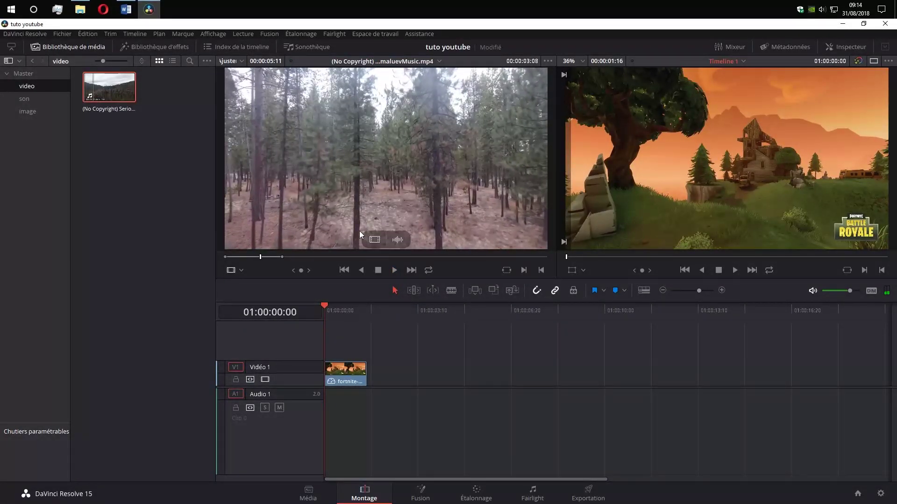
left_click_drag(260, 257, 252, 258)
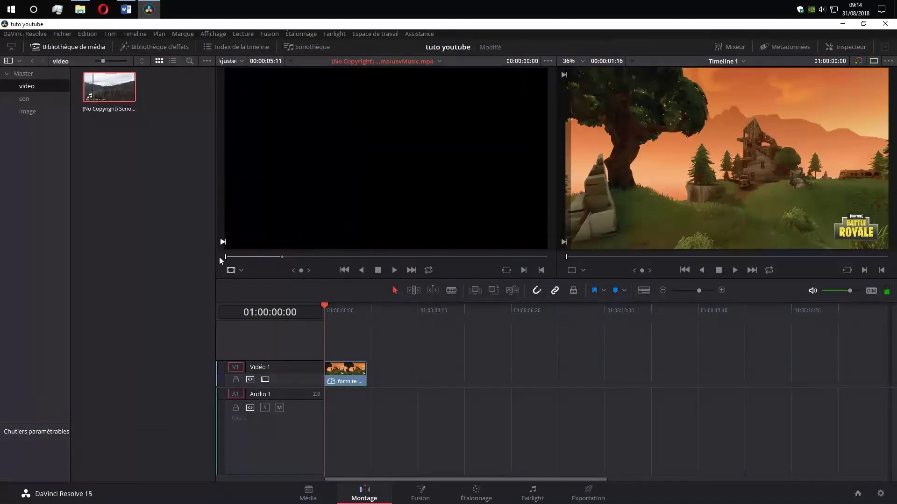
mouse_move(376, 223)
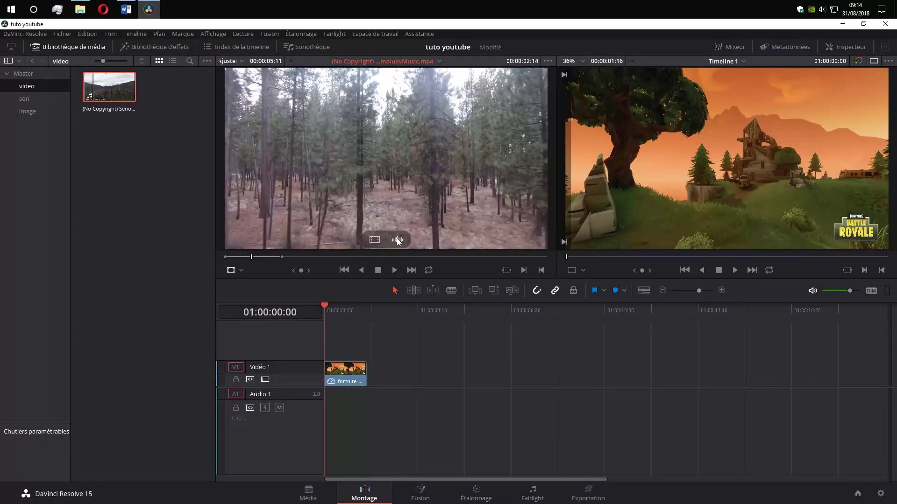
Step: Drop the 00:00:05:11 forest clip onto Vidéo 1 right after the fortnite image
mouse_move(397, 239)
left_mouse_down()
mouse_move(394, 391)
mouse_move(368, 243)
left_mouse_up()
left_click_drag(385, 318, 367, 377)
mouse_move(344, 305)
left_mouse_down()
mouse_move(411, 311)
mouse_move(328, 321)
left_mouse_up()
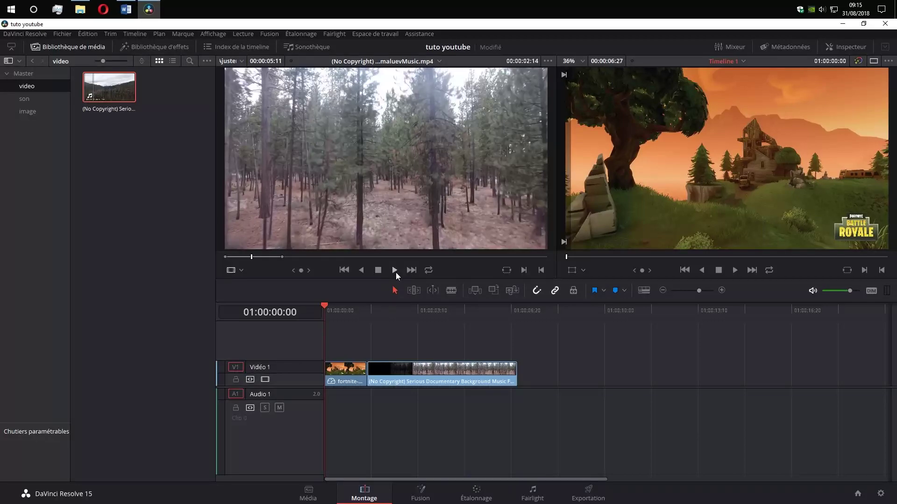
Step: Find a later aerial section of the forest footage and add 00:00:03:20 of it after the first forest clip
left_click(396, 272)
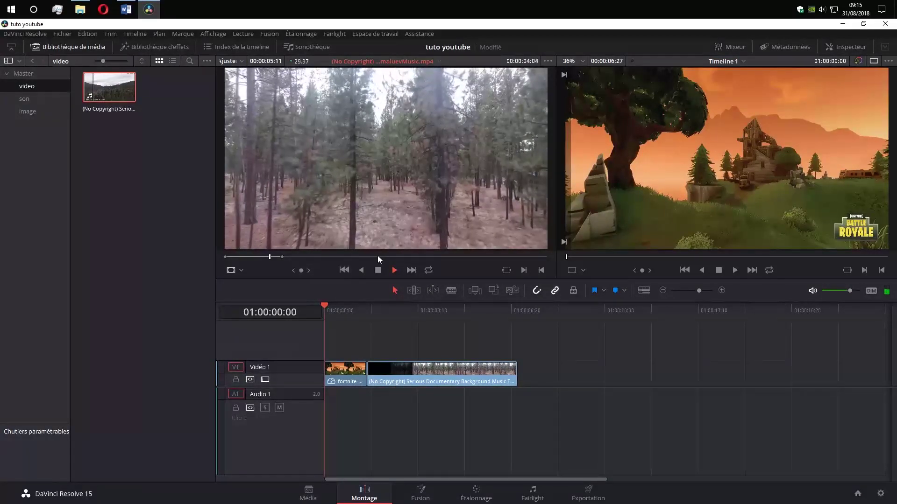
left_click_drag(427, 258, 444, 257)
left_click(395, 270)
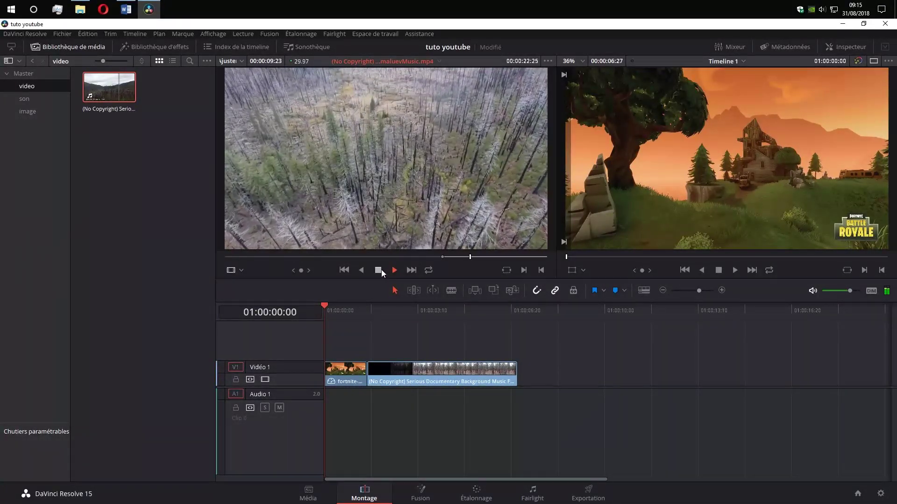
left_click(395, 270)
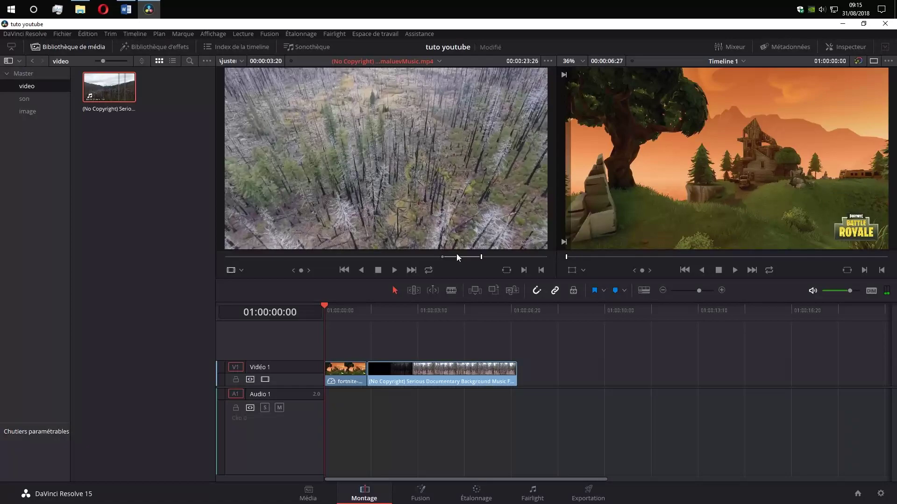
left_click_drag(380, 236, 526, 369)
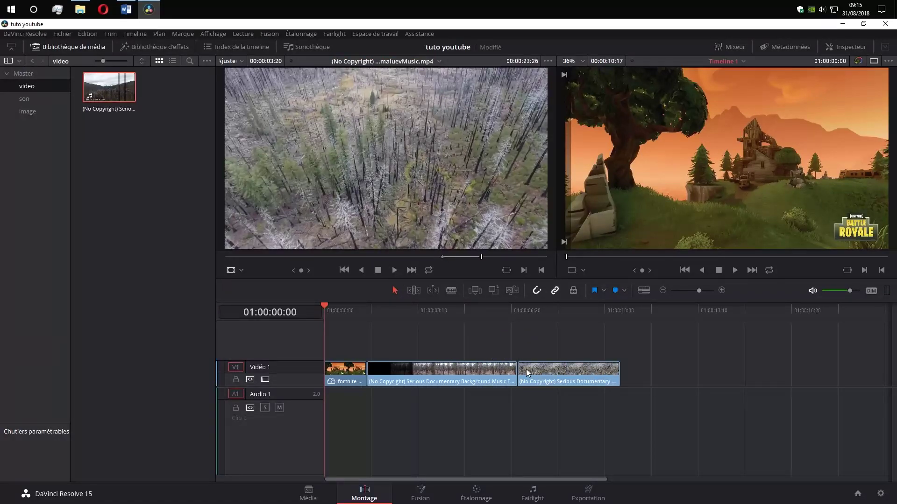
key("space")
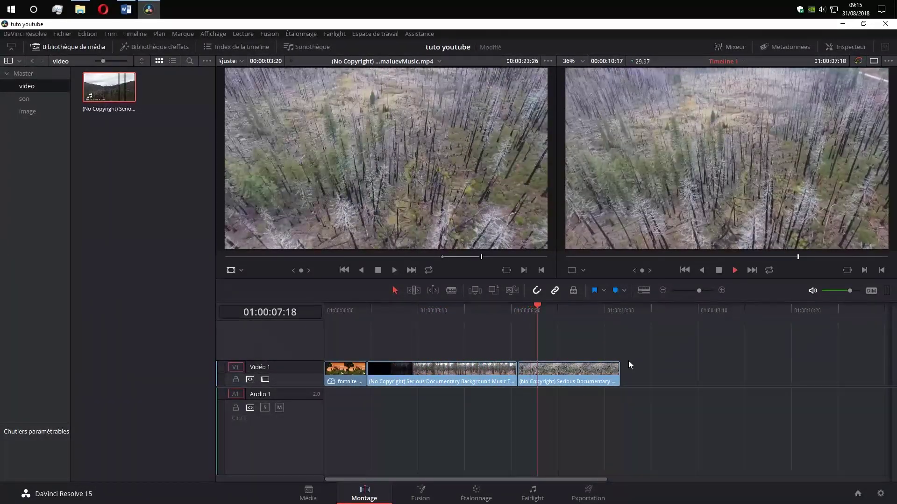
key("space")
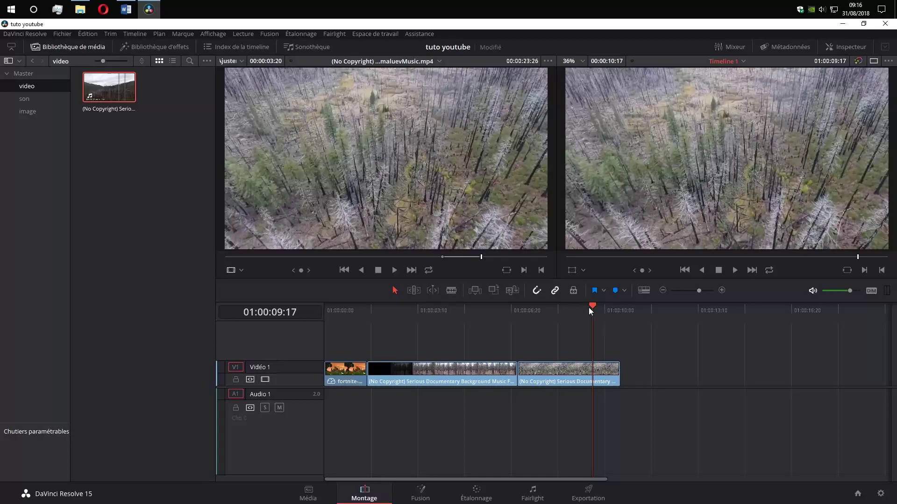
left_click_drag(594, 308, 640, 316)
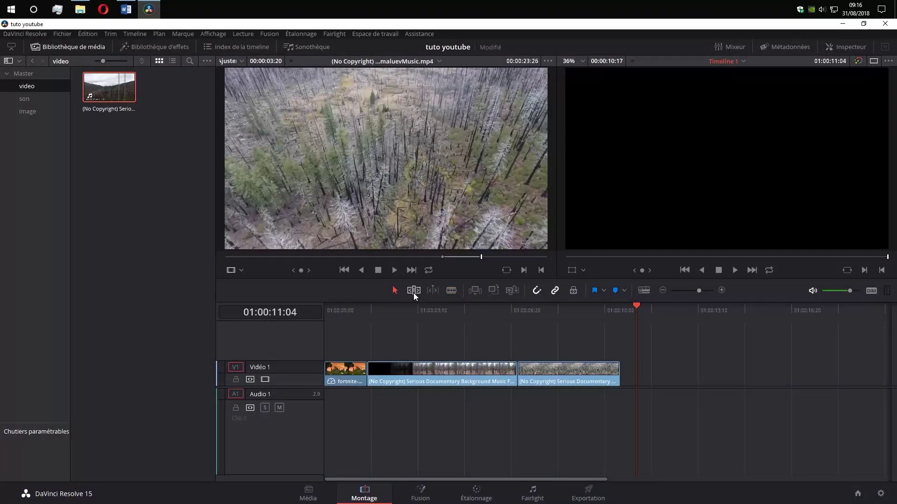
Step: Blade-cut the first forest clip near its start at 01:00:01:25, undoing the trial moves and deletion
left_click(451, 290)
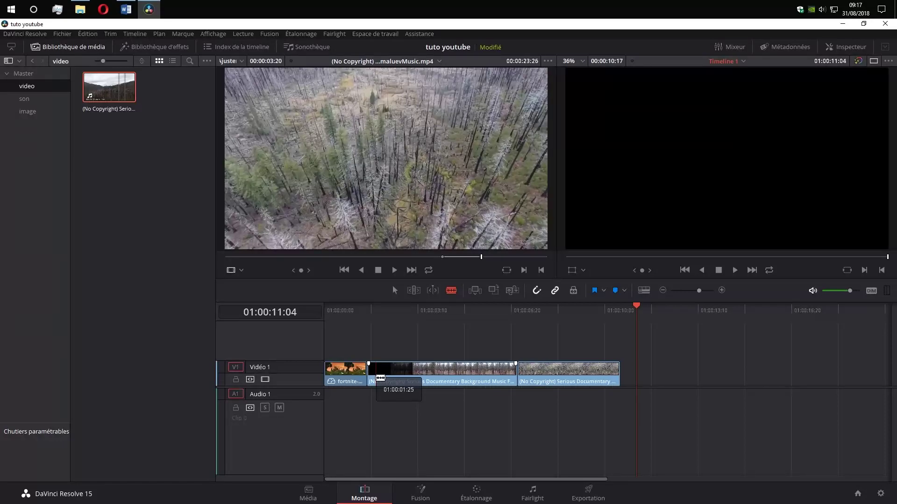
left_click(380, 377)
key("a")
mouse_move(464, 372)
left_mouse_down()
mouse_move(521, 360)
mouse_move(510, 360)
left_mouse_up()
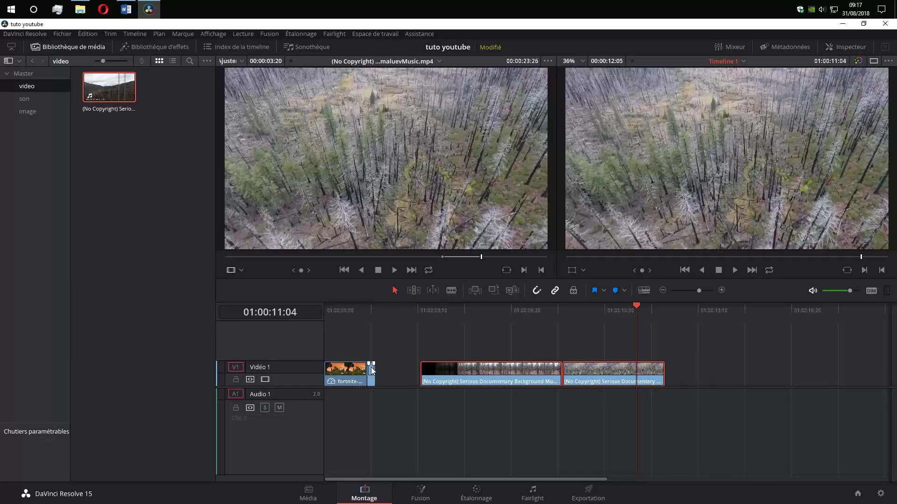
left_click_drag(373, 369, 383, 381)
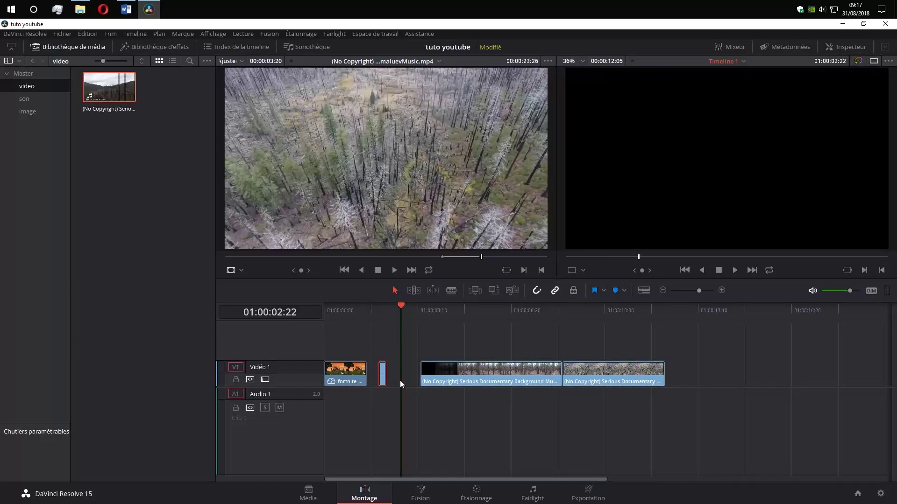
key("ctrl+z")
key("ctrl+z")
left_click_drag(397, 312, 325, 298)
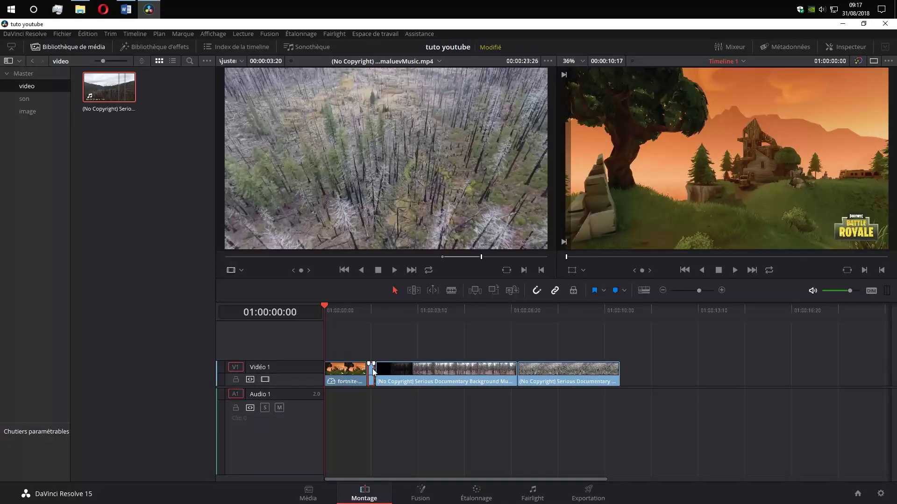
key("Delete")
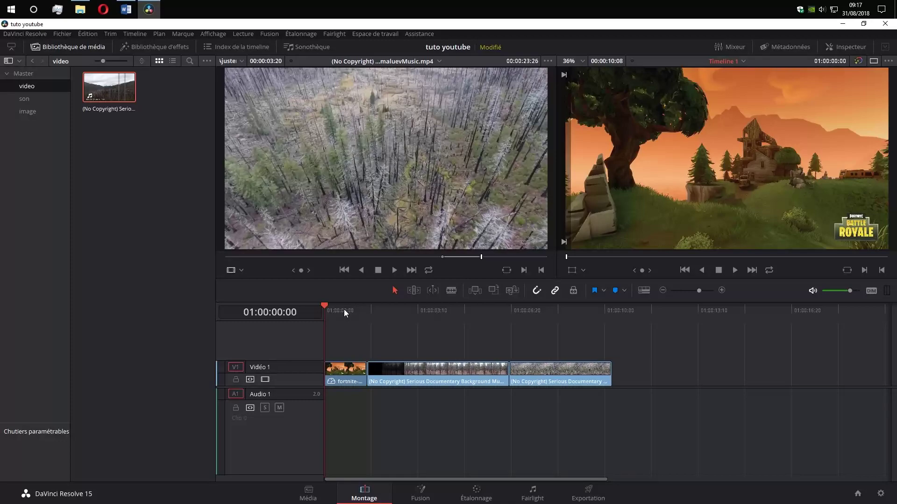
key("ctrl+z")
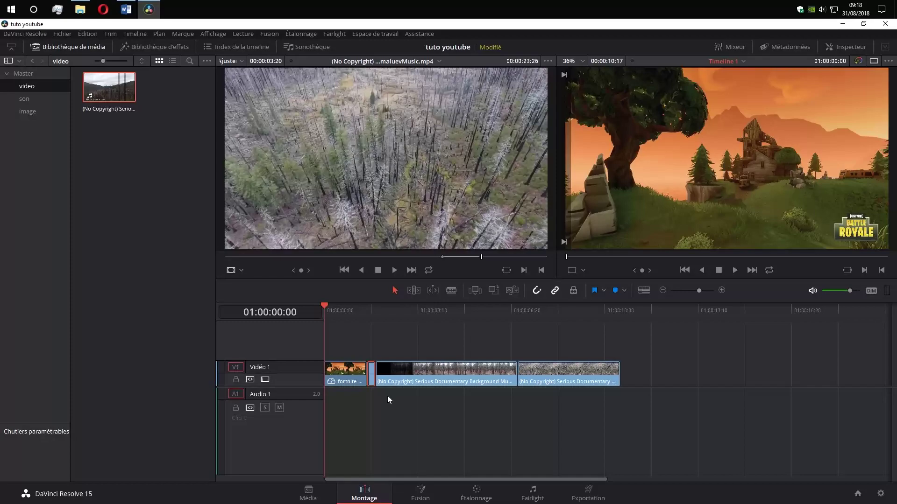
Step: Delete the short piece and slide the forest clips left against the Fortnite clip
key("Delete")
left_click(363, 250)
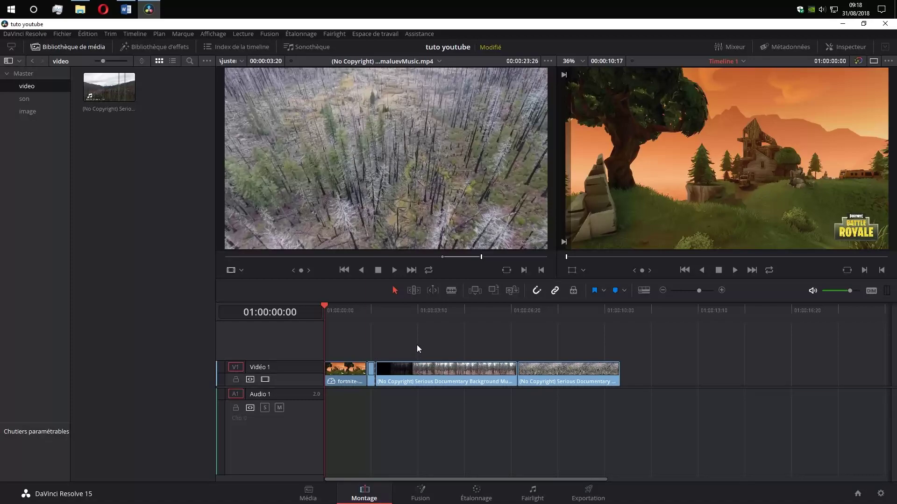
left_click_drag(376, 380, 368, 380)
left_click_drag(333, 305, 385, 307)
key("b")
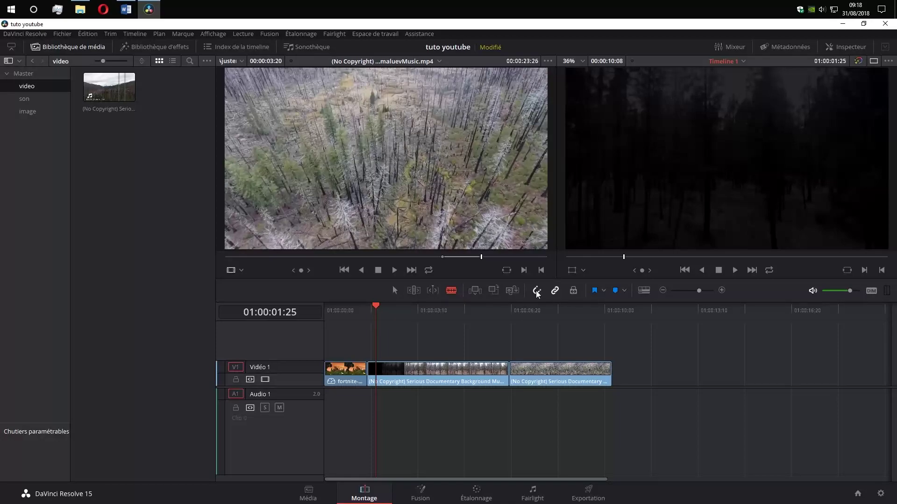
key("a")
mouse_move(397, 239)
left_mouse_down()
mouse_move(500, 268)
mouse_move(615, 371)
mouse_move(737, 381)
mouse_move(655, 384)
left_mouse_up()
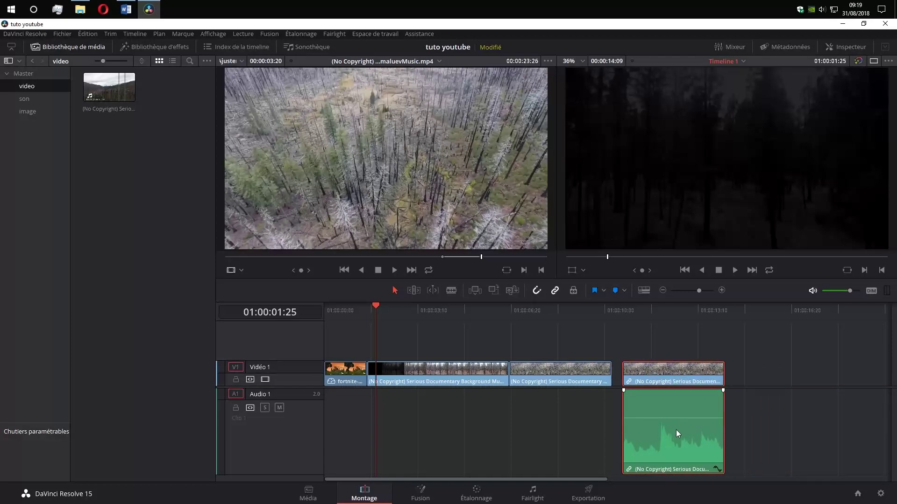
left_click_drag(677, 429, 679, 429)
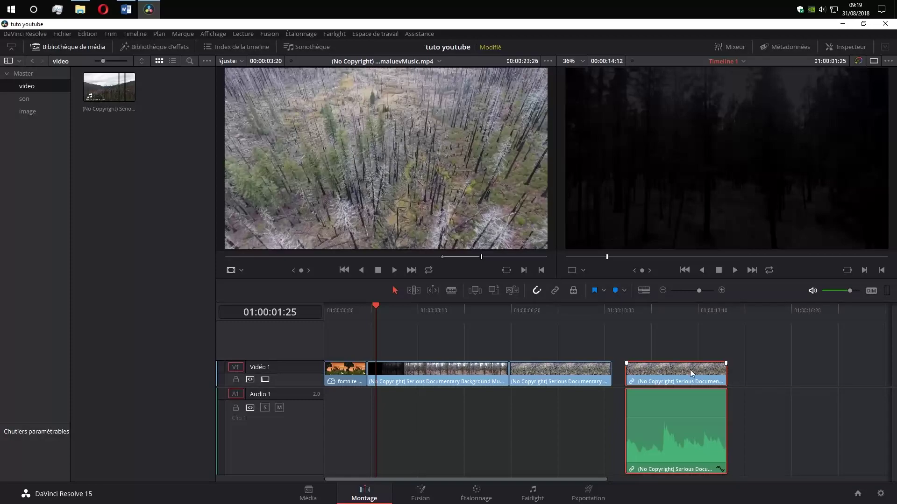
mouse_move(690, 369)
left_mouse_down()
mouse_move(713, 371)
mouse_move(645, 371)
left_mouse_up()
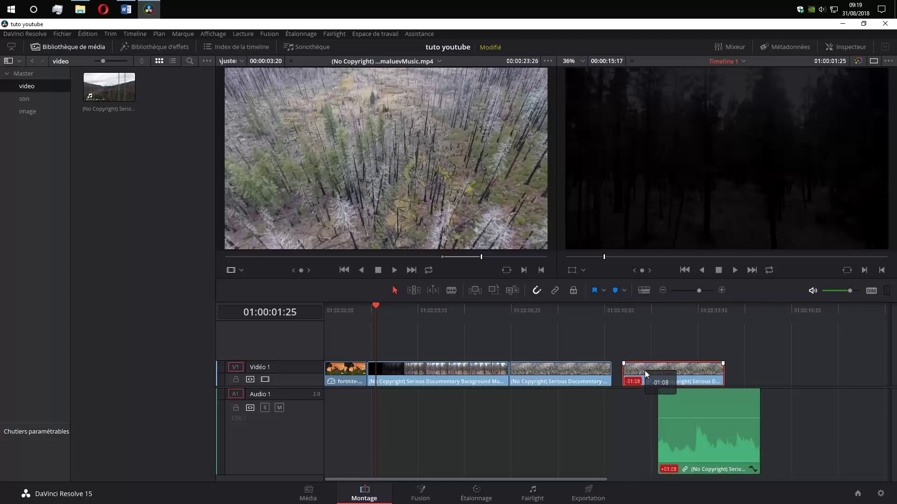
mouse_move(694, 413)
left_mouse_down()
mouse_move(755, 420)
mouse_move(652, 420)
left_mouse_up()
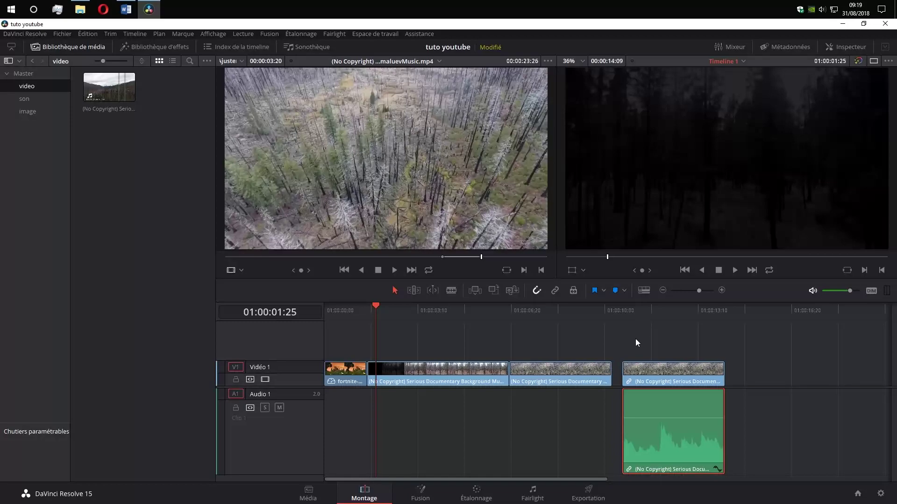
mouse_move(660, 372)
left_mouse_down()
mouse_move(670, 373)
mouse_move(660, 372)
left_mouse_up()
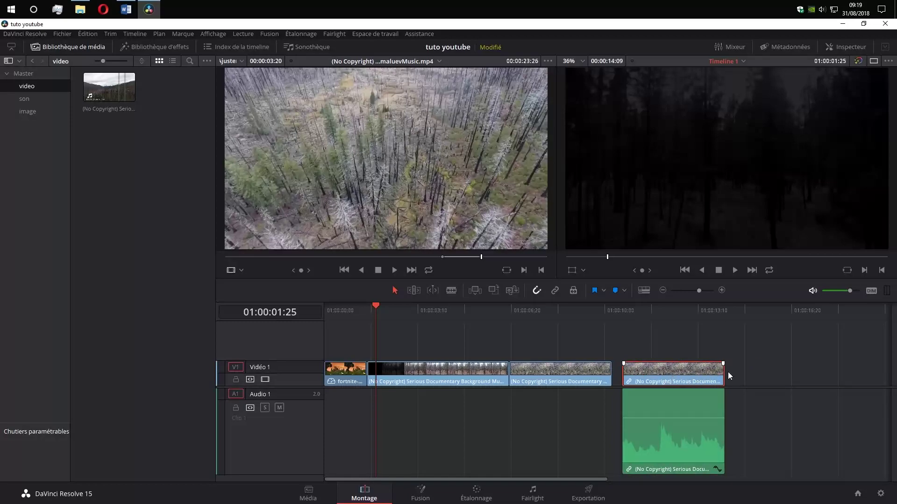
left_click(560, 336)
left_click_drag(660, 367, 675, 363)
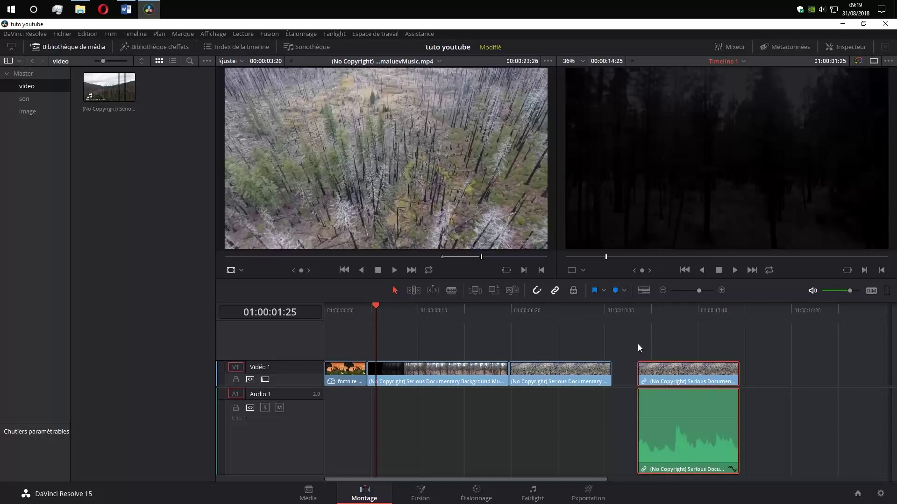
left_click_drag(657, 375, 643, 374)
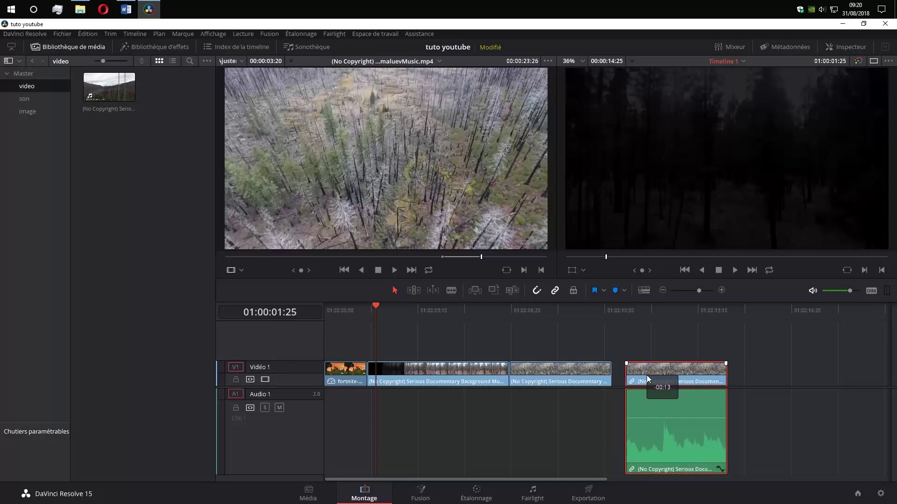
left_click_drag(643, 374, 652, 374)
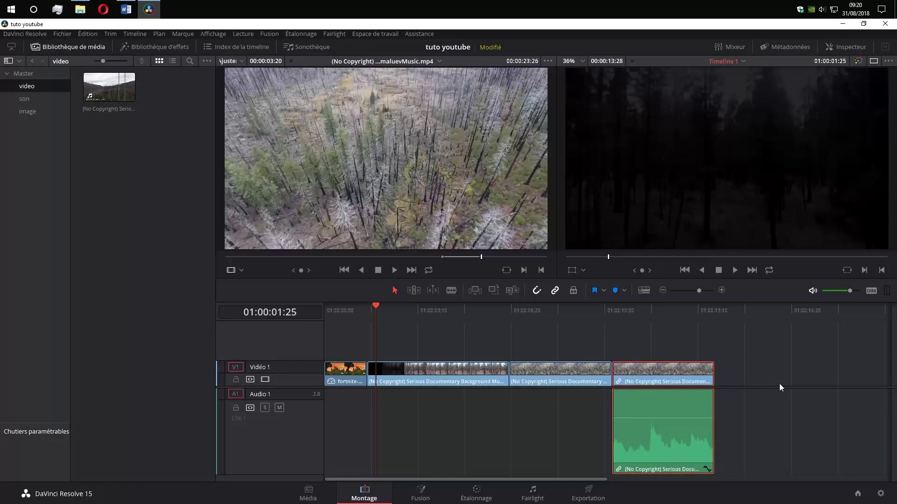
left_click(658, 330)
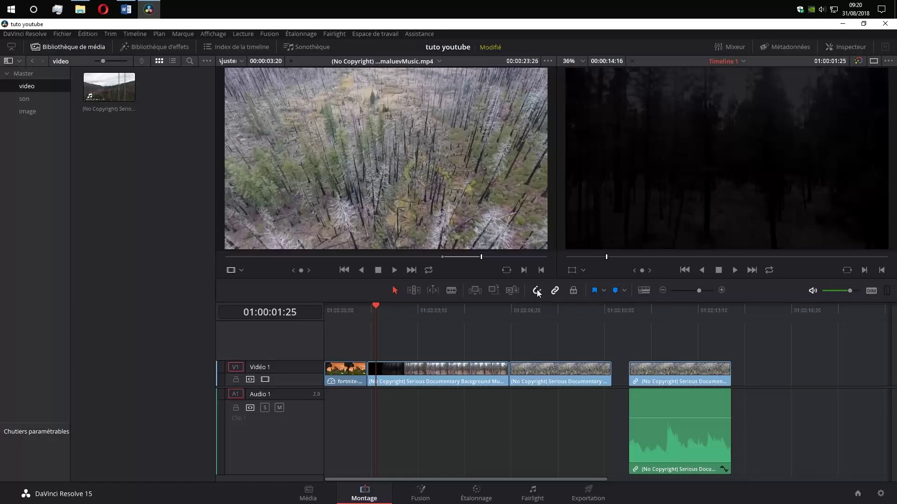
mouse_move(645, 371)
left_mouse_down()
mouse_move(631, 369)
mouse_move(654, 377)
left_mouse_up()
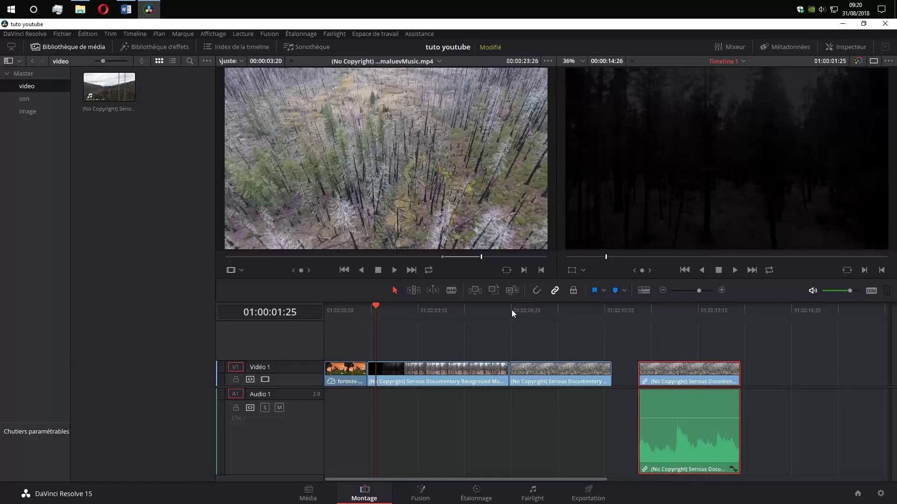
left_click(539, 292)
Step: Delete the stray clip and its audio, zoom the timeline in, and trim the Fortnite clip's start
key("Delete")
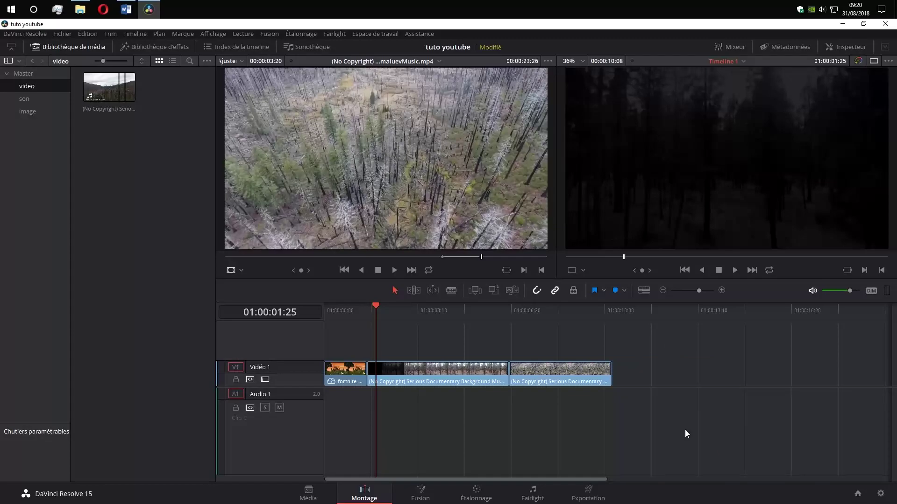
left_click_drag(360, 305, 509, 307)
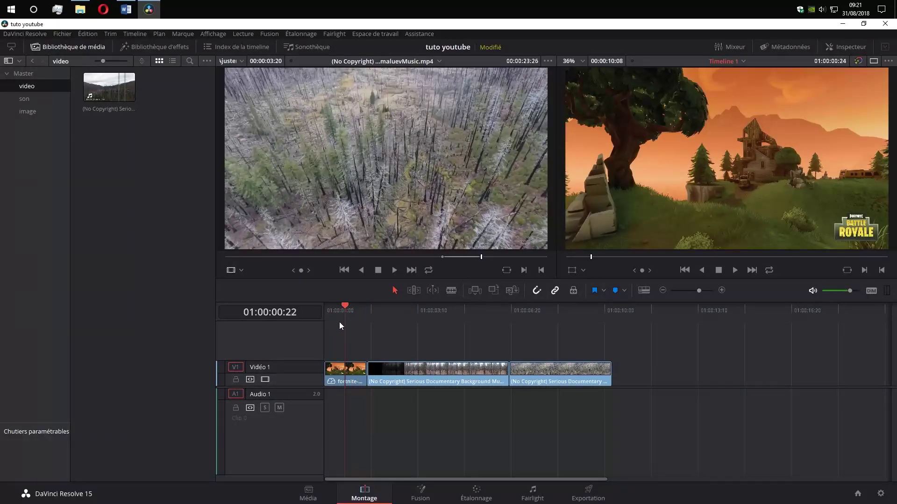
left_click_drag(430, 311, 296, 311)
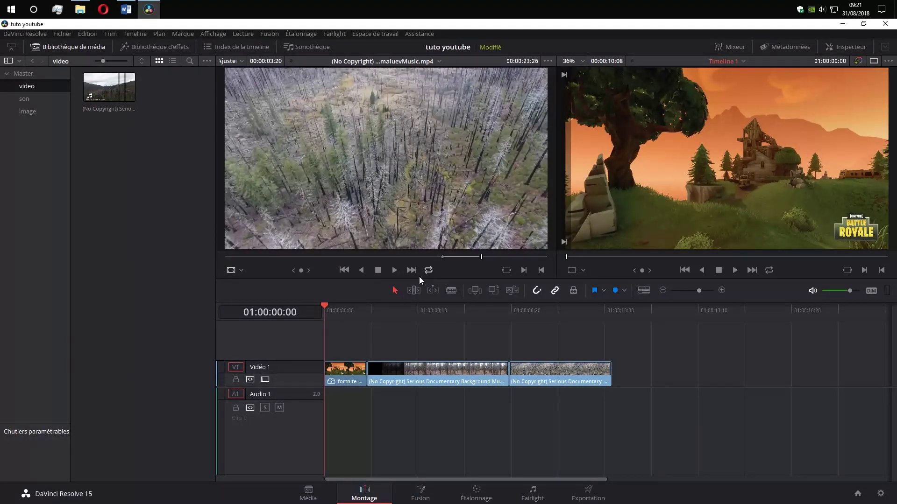
mouse_move(326, 307)
left_mouse_down()
mouse_move(336, 307)
mouse_move(326, 307)
left_mouse_up()
key("ctrl+equal")
key("ctrl+equal")
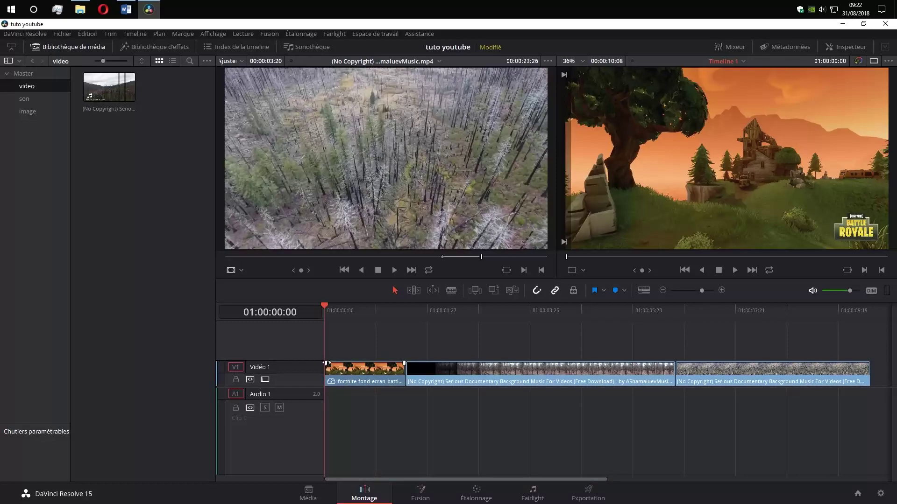
left_click_drag(325, 364, 373, 356)
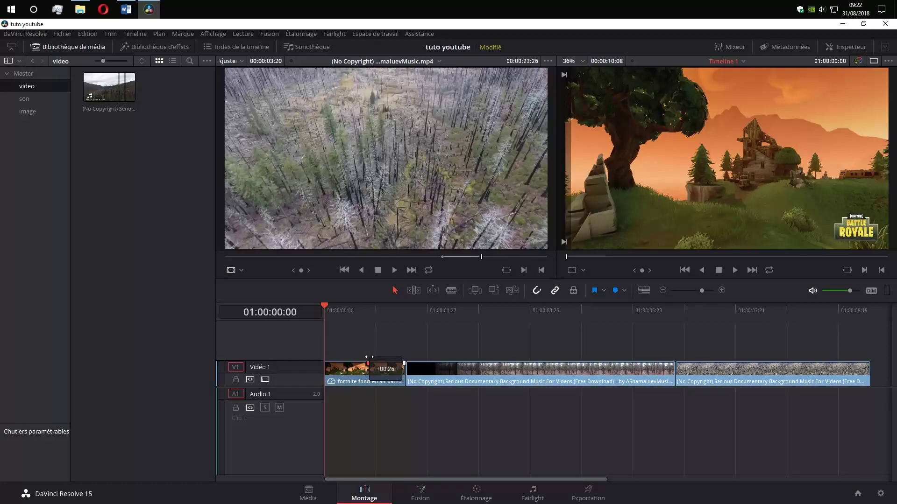
key("space")
key("space")
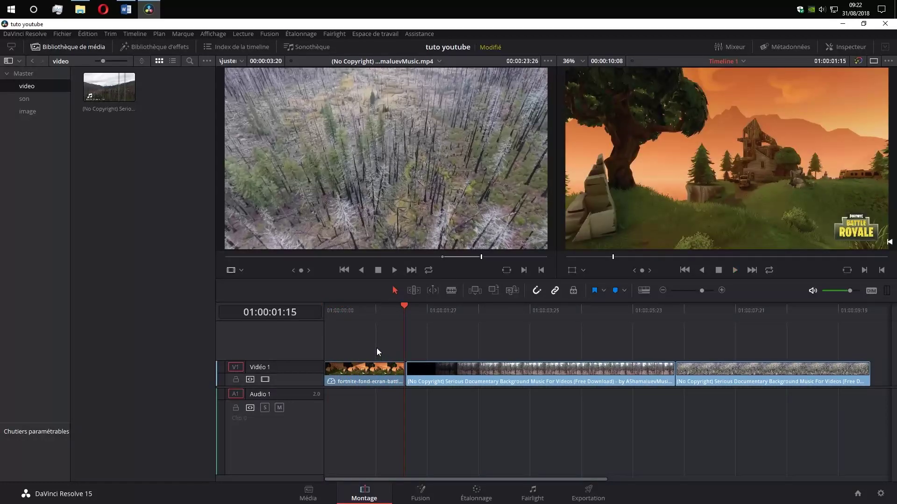
Step: Drag the Fortnite clip's end edge right until it meets the forest clip
right_click(368, 362)
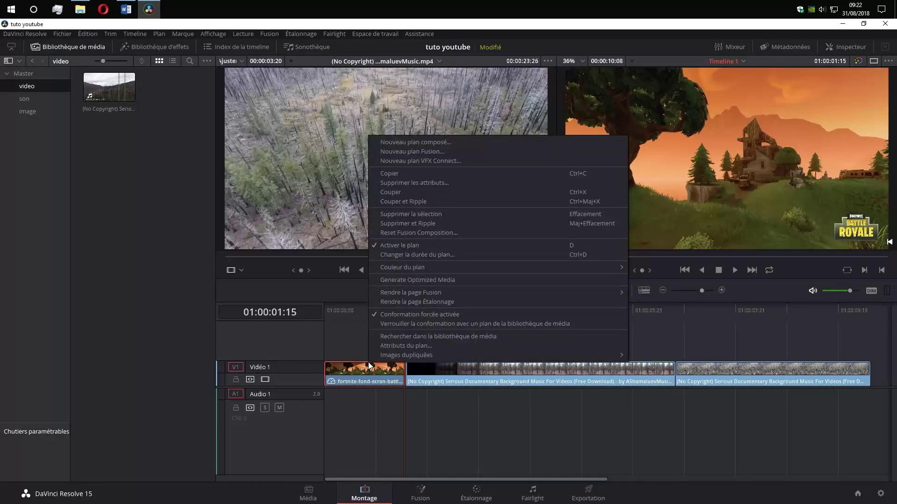
left_click(369, 392)
left_click_drag(369, 369, 396, 369)
mouse_move(326, 369)
left_mouse_down()
mouse_move(338, 369)
mouse_move(326, 369)
left_mouse_up()
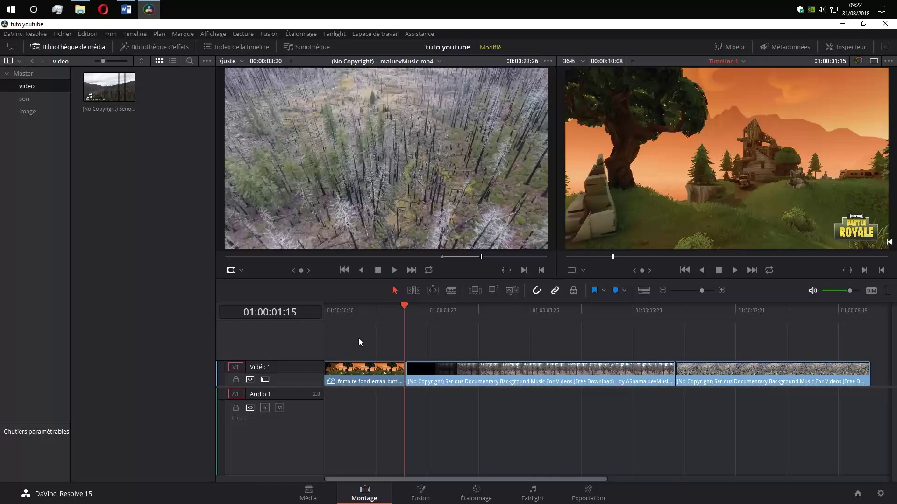
Step: Play the intro from the start, scrub to 01:00:01:16, and reselect the Fortnite clip
key("Home")
key("space")
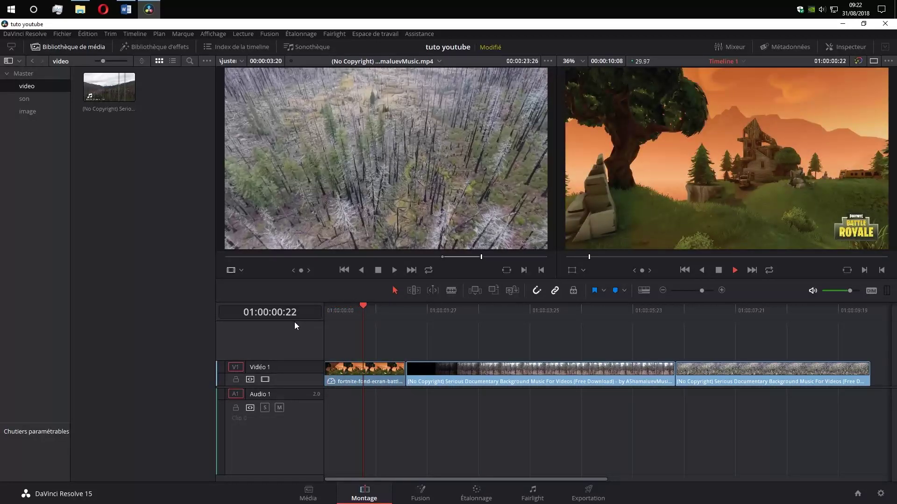
key("space")
left_click_drag(382, 309, 418, 318)
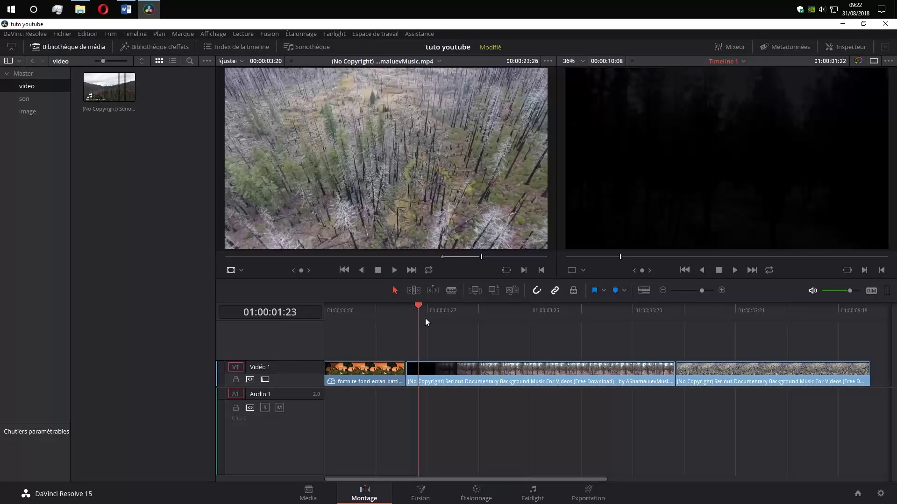
left_click_drag(418, 321, 362, 317)
left_click(394, 368)
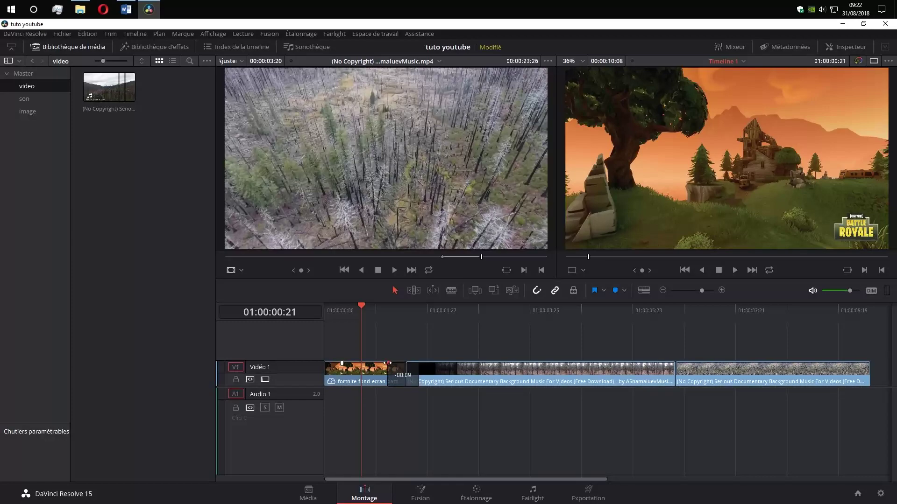
Step: Replay the timeline from the start and scrub through the intro into the forest clip
left_click(332, 309)
key("space")
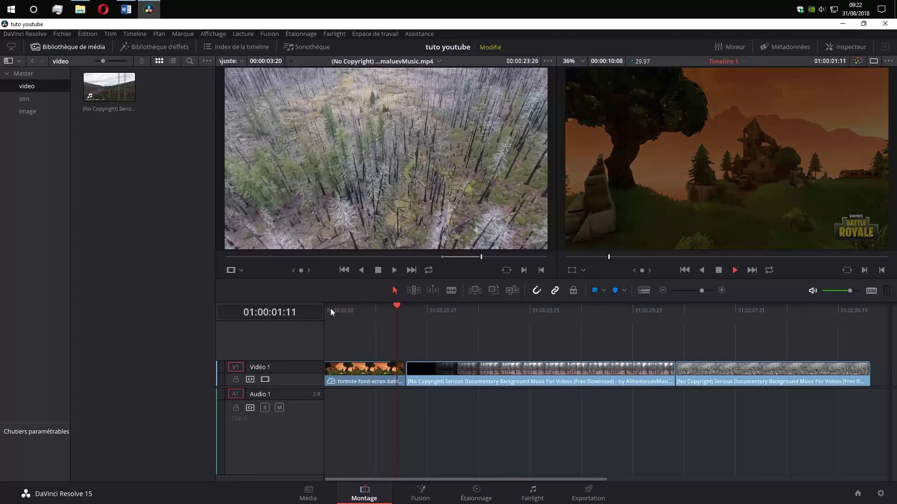
mouse_move(442, 307)
left_mouse_down()
mouse_move(391, 307)
mouse_move(428, 305)
left_mouse_up()
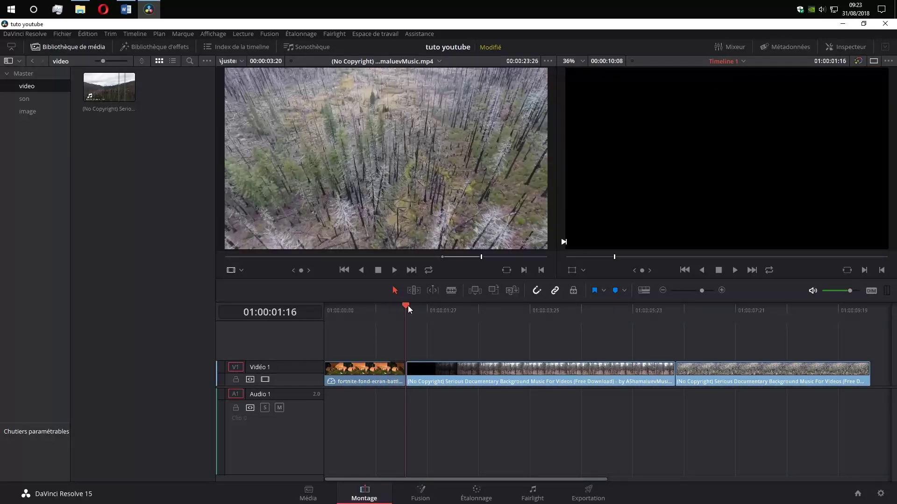
left_click_drag(427, 306, 175, 261)
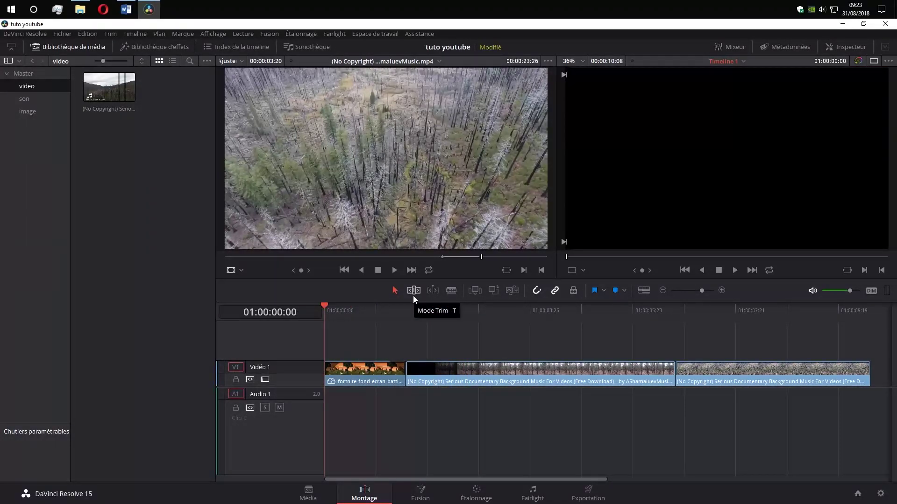
mouse_move(327, 304)
left_mouse_down()
mouse_move(758, 323)
mouse_move(350, 326)
left_mouse_up()
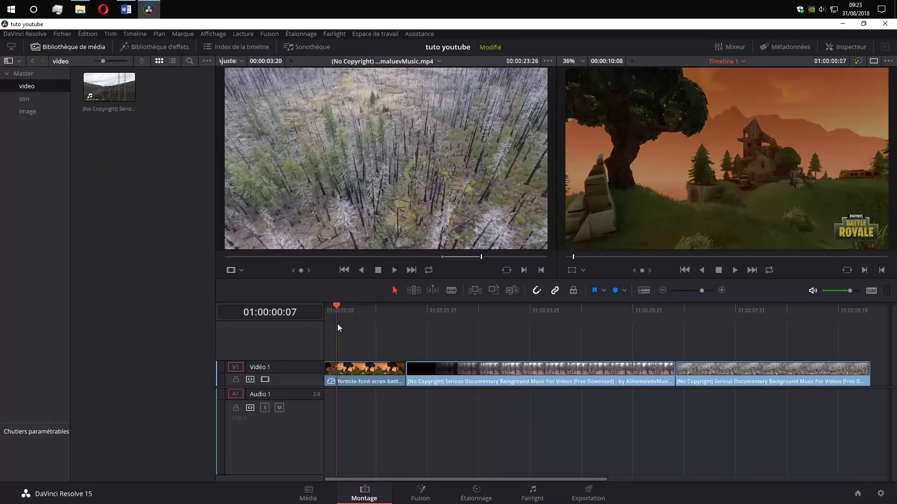
left_click_drag(350, 326, 324, 325)
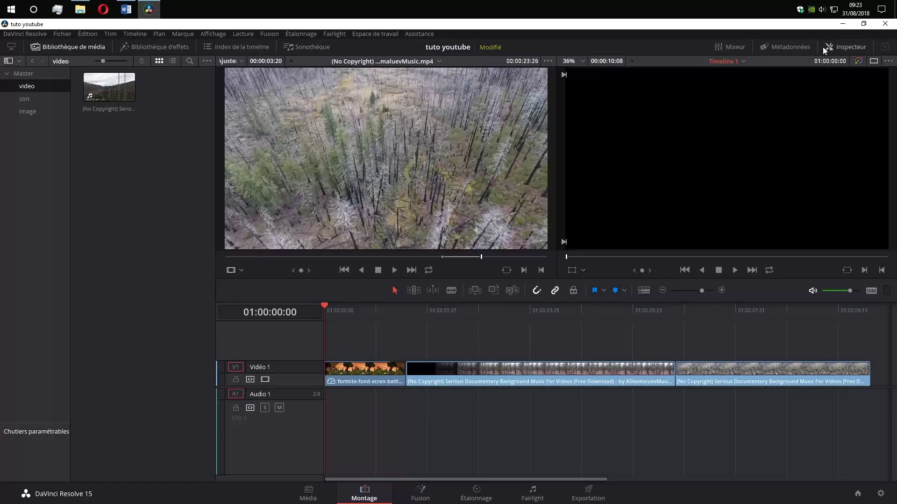
Step: Show the Fortnite clip's Transformation settings in the Inspector, with Zoom 1.000 and Position 0.000
left_click(837, 48)
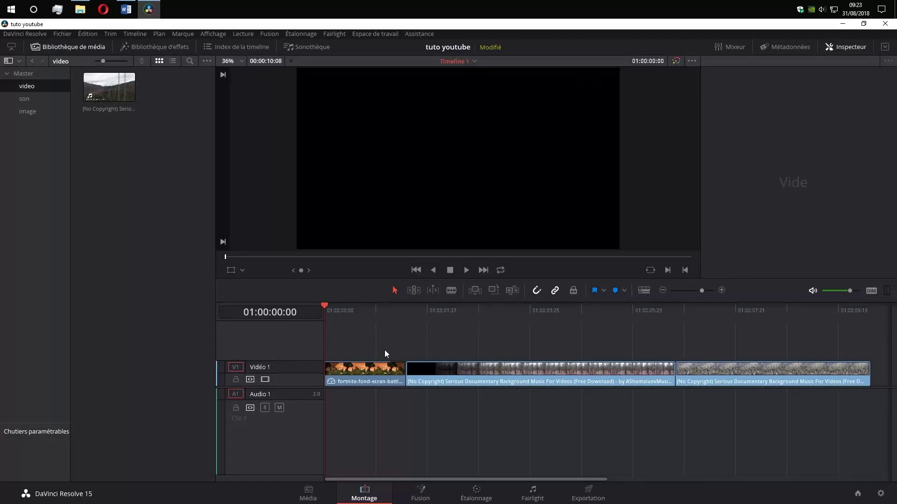
left_click(377, 368)
scroll(842, 154, "down", 5)
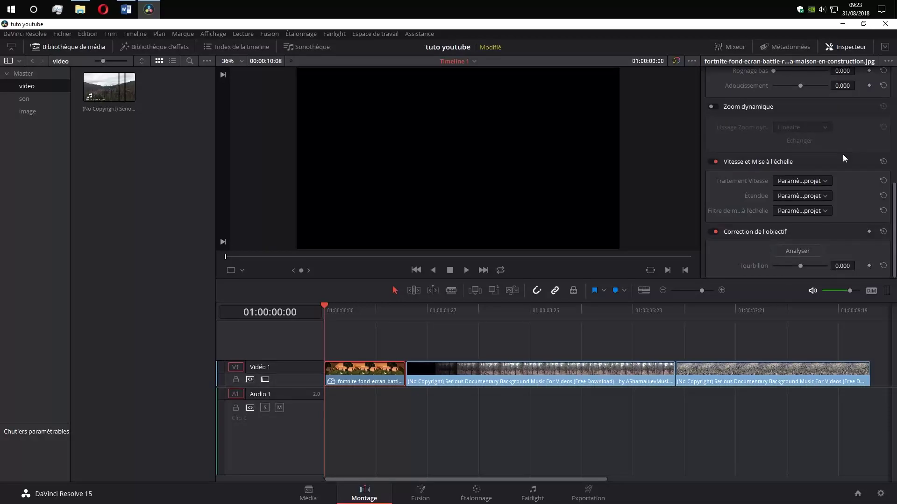
scroll(837, 179, "up", 3)
scroll(838, 179, "up", 3)
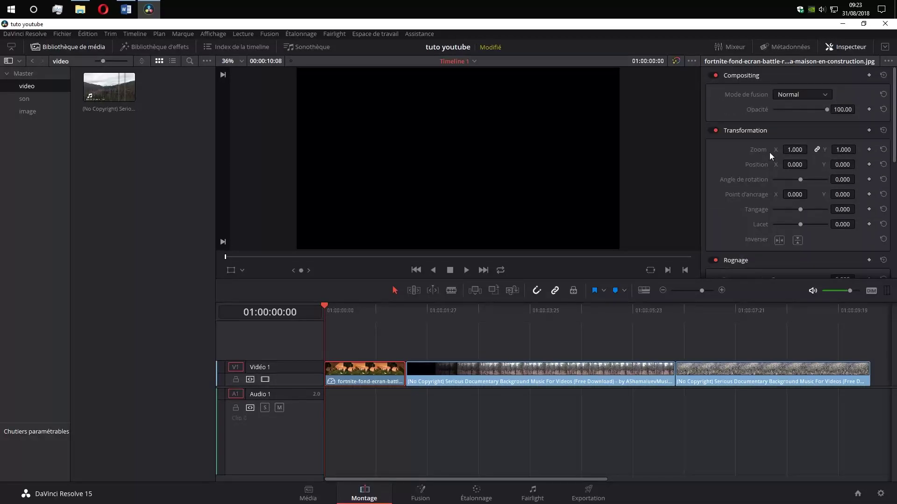
scroll(839, 179, "down", 1)
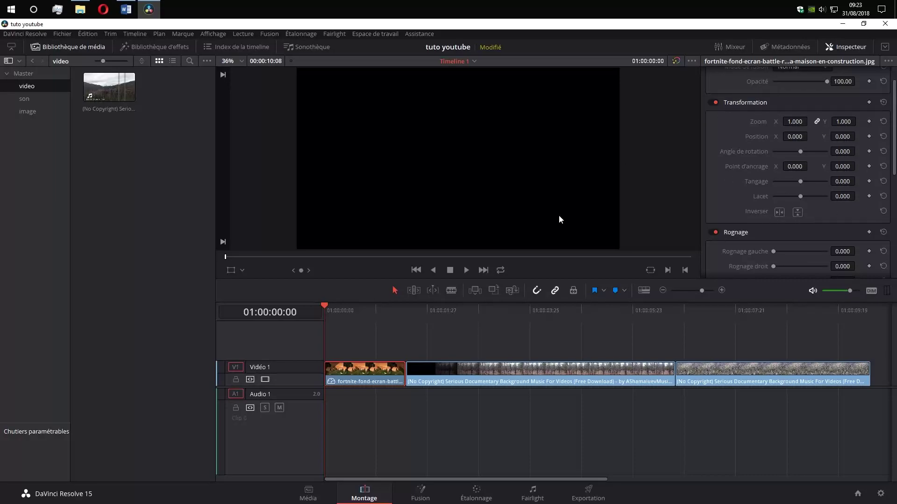
left_click_drag(325, 307, 345, 306)
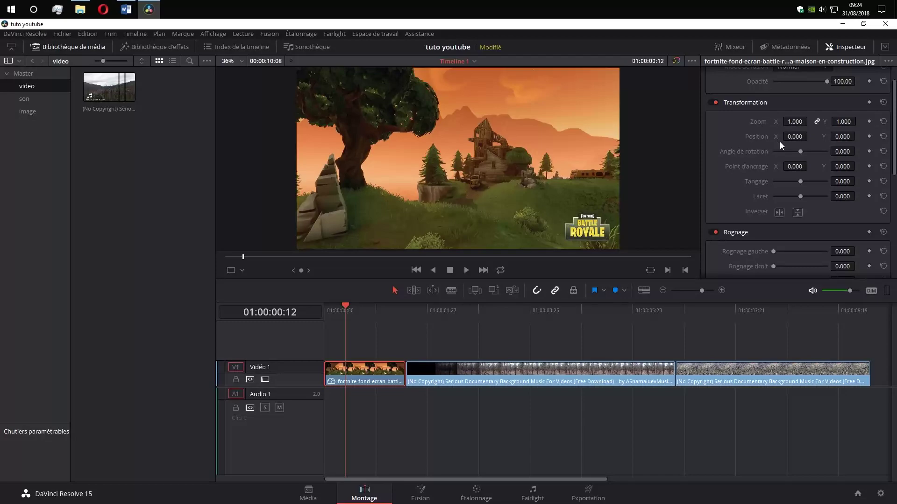
Step: Keyframe the intro's starting Zoom, then further in set Zoom to 1.09
left_click(869, 122)
left_click_drag(345, 305, 387, 306)
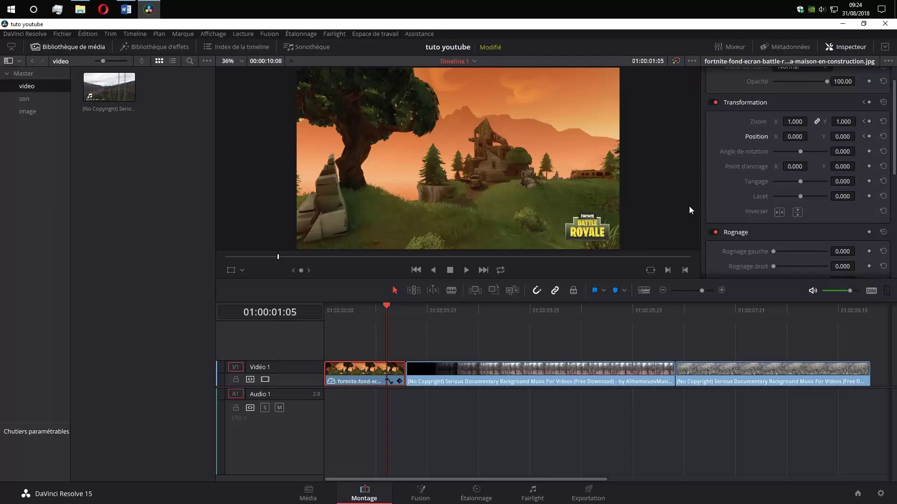
left_click(795, 121)
type("1.09")
key("Return")
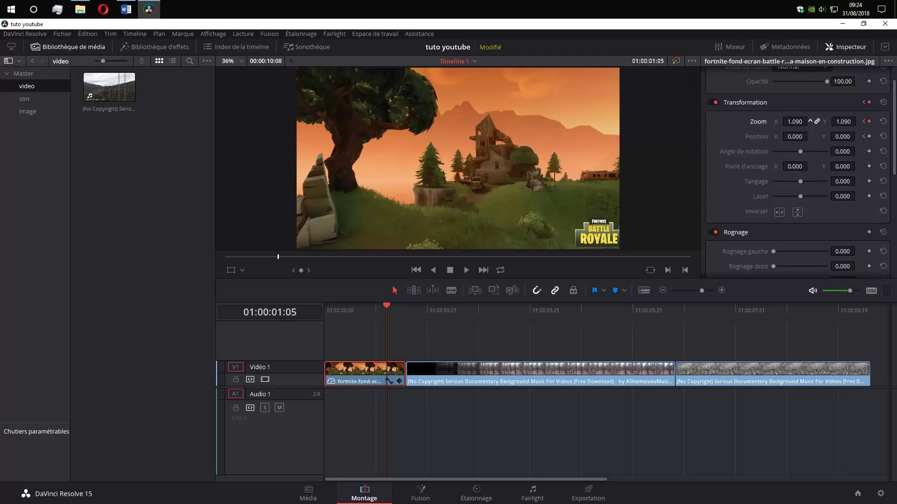
Step: Play back the animated intro from the start and stop at 01:00:00:11
scroll(809, 122, "down", 3)
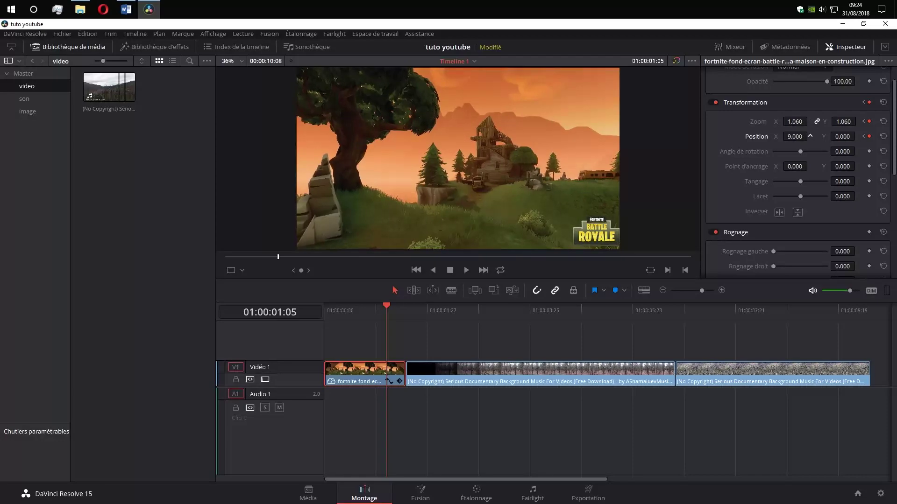
scroll(794, 136, "down", 5)
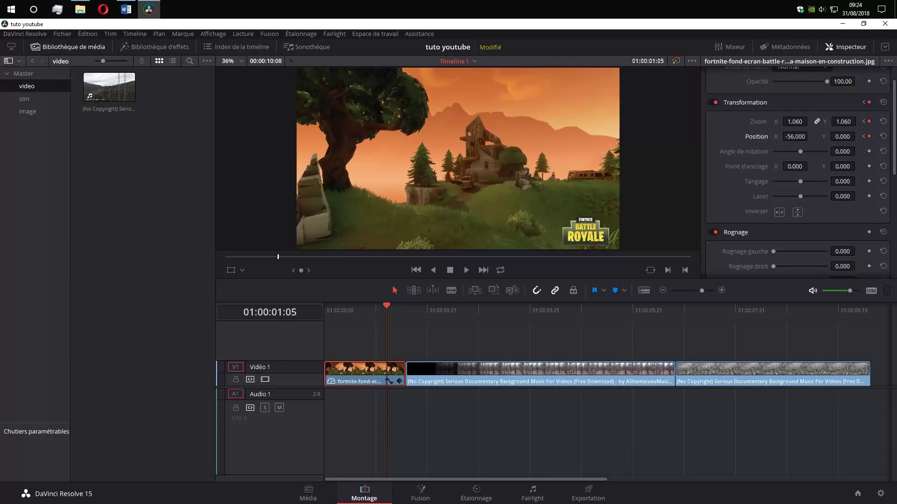
left_click_drag(386, 306, 324, 304)
key("space")
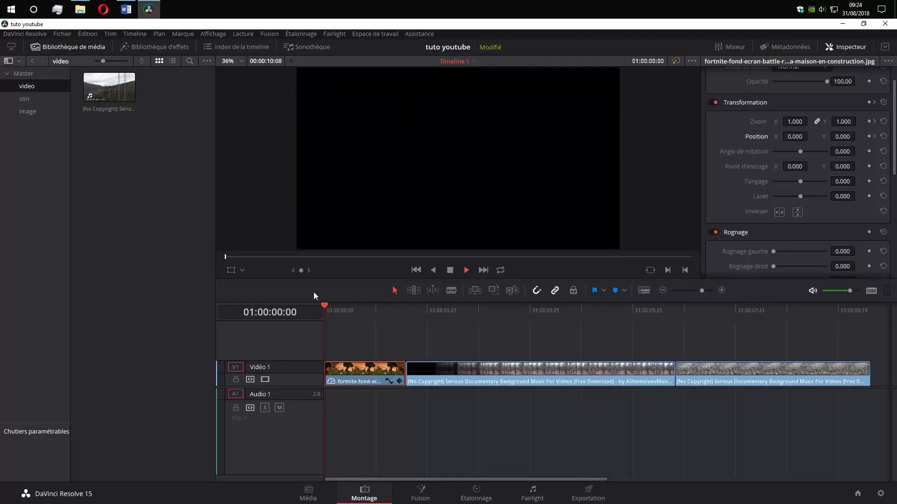
mouse_move(402, 306)
left_mouse_down()
mouse_move(346, 307)
mouse_move(340, 324)
mouse_move(387, 333)
left_mouse_up()
left_click_drag(331, 344, 343, 340)
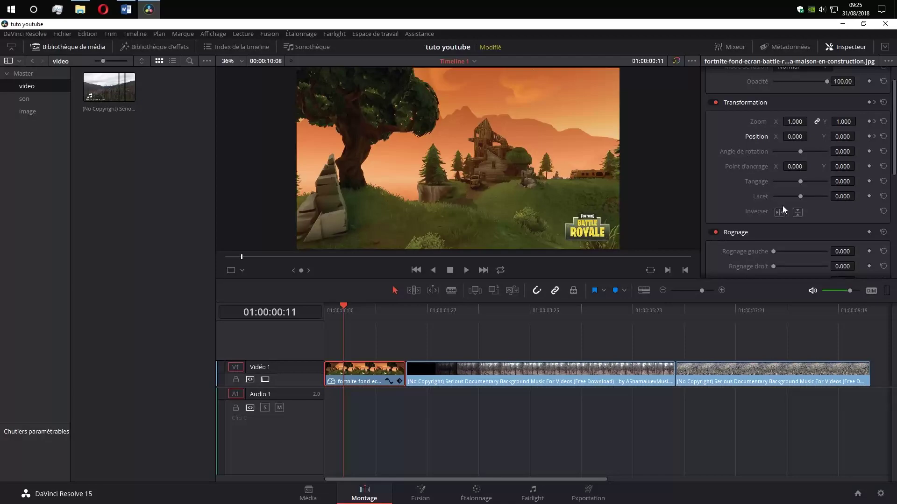
Step: Try perspective, position, zoom and stretch tweaks on the intro, resetting or undoing each
left_click_drag(802, 198, 791, 199)
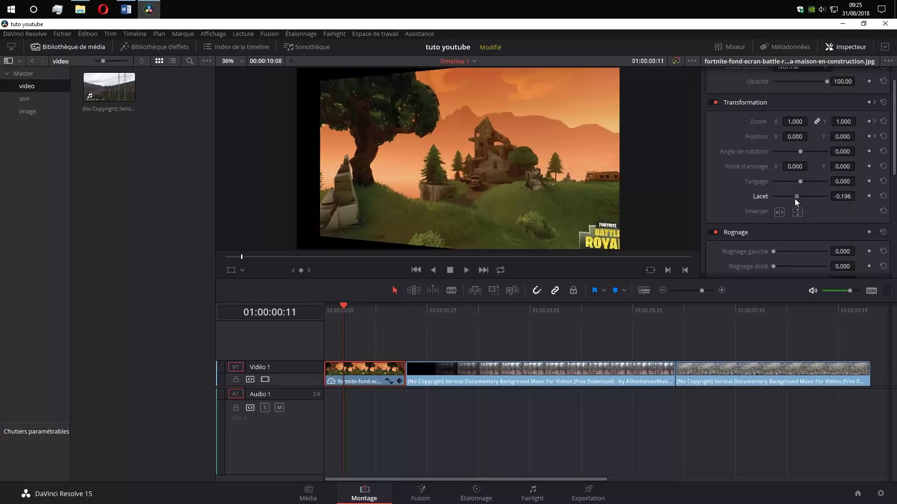
double_click(792, 198)
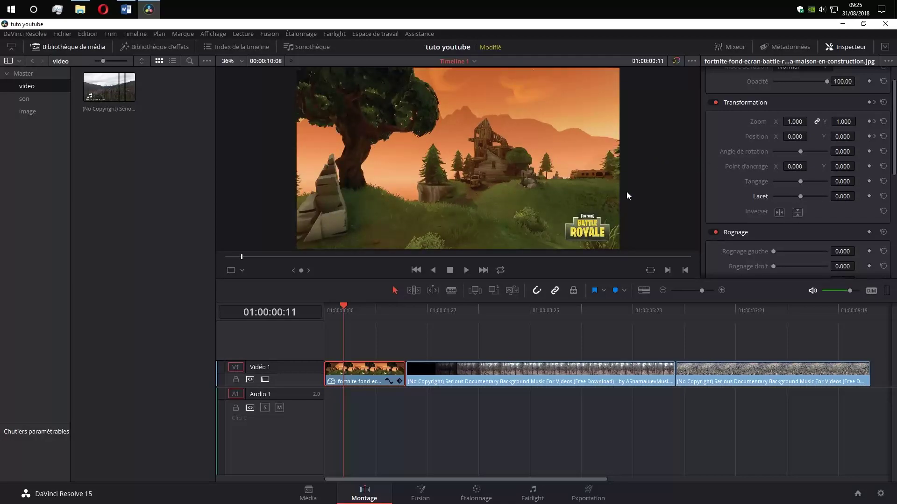
left_click_drag(344, 304, 374, 316)
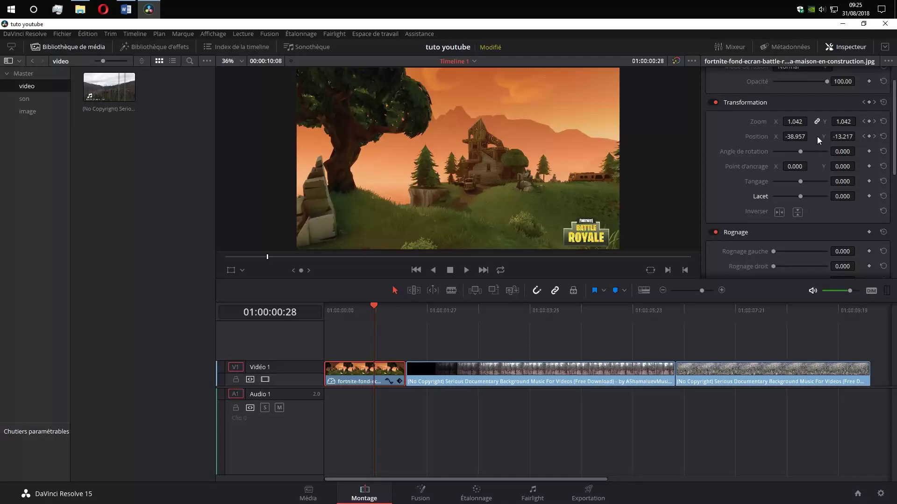
left_click_drag(794, 137, 811, 136)
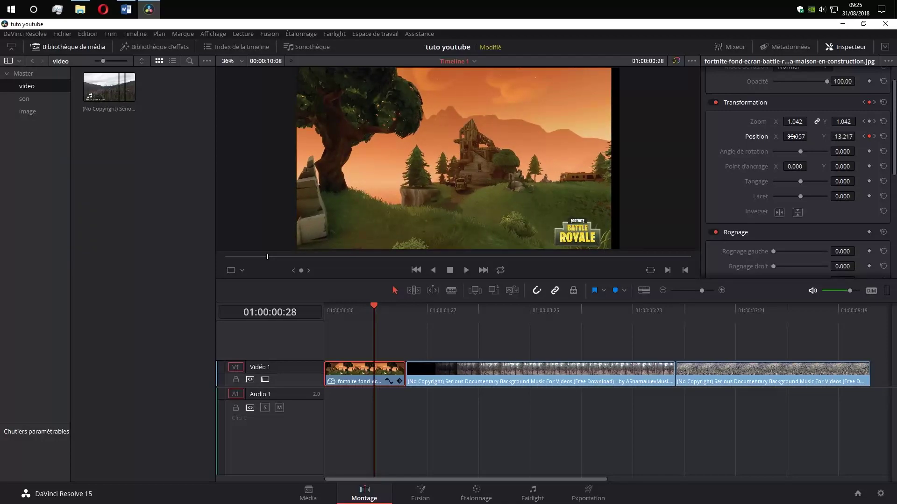
key("ctrl+z")
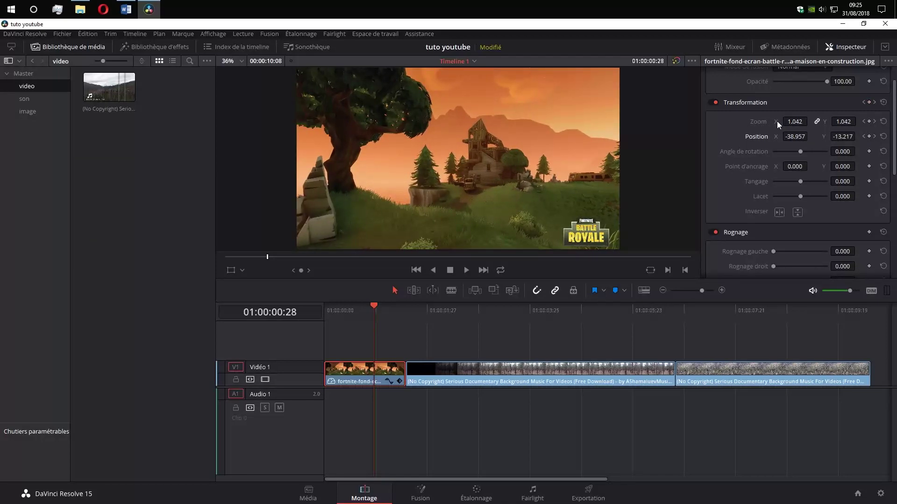
mouse_move(796, 122)
left_mouse_down()
mouse_move(822, 122)
mouse_move(810, 121)
left_mouse_up()
key("ctrl+z")
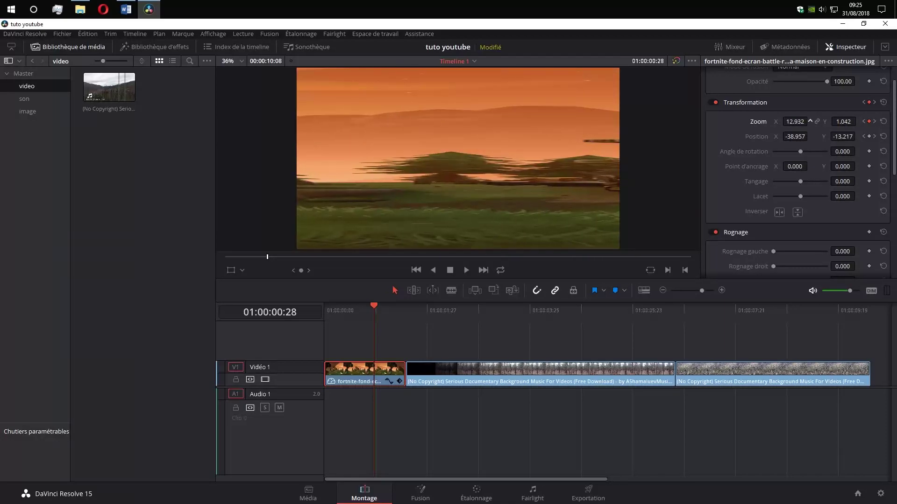
key("ctrl+z")
left_click_drag(843, 121, 859, 122)
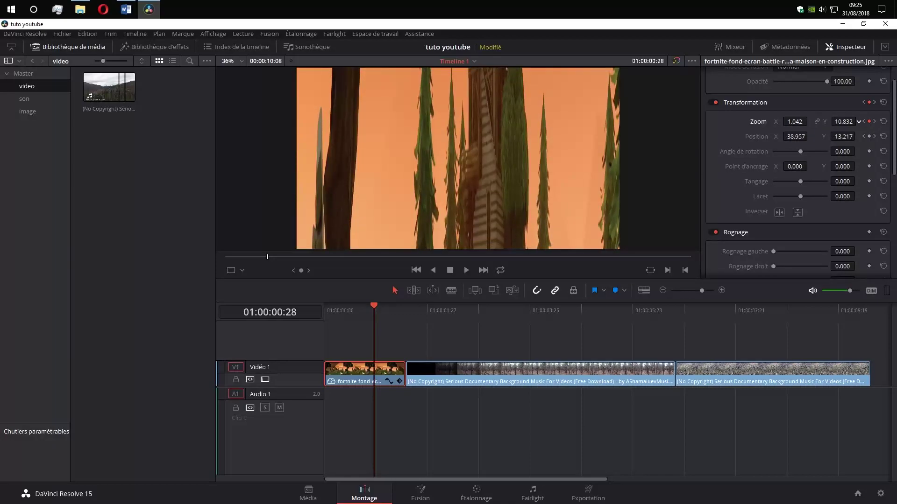
key("ctrl+z")
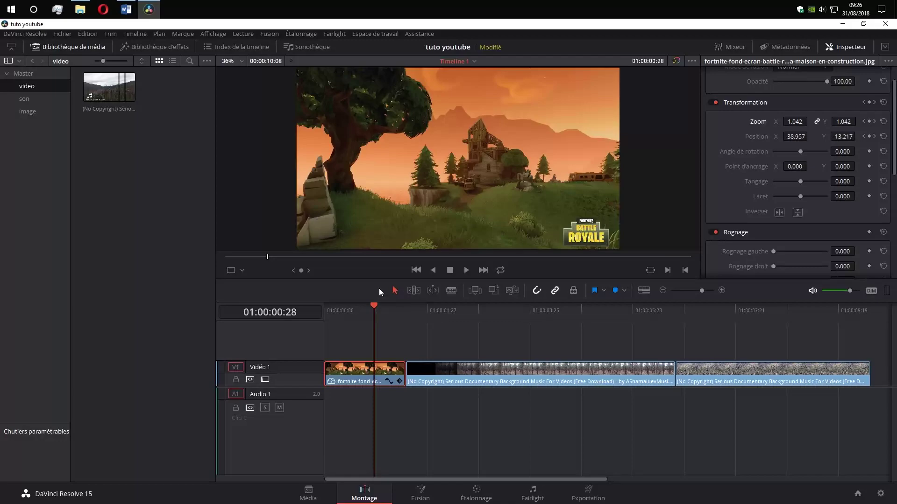
left_click_drag(331, 307, 321, 312)
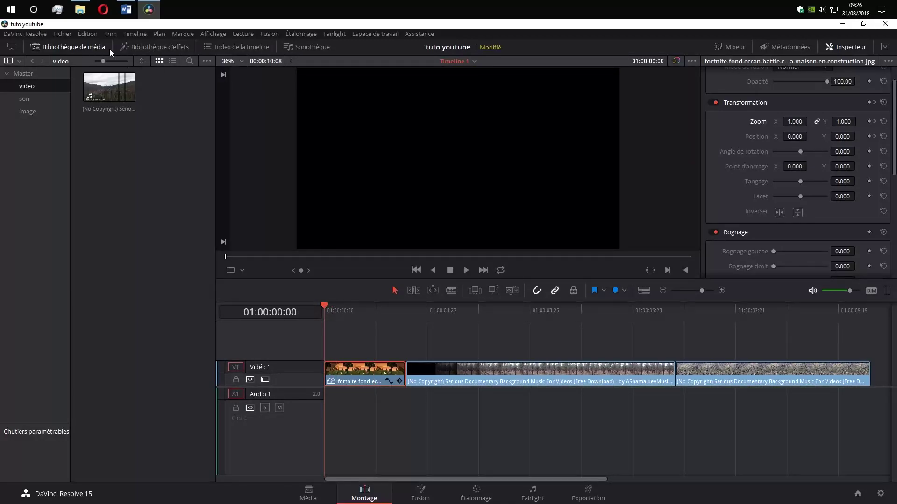
Step: Open the Effects Library, hide the media pool, and select the Titres category
left_click(144, 46)
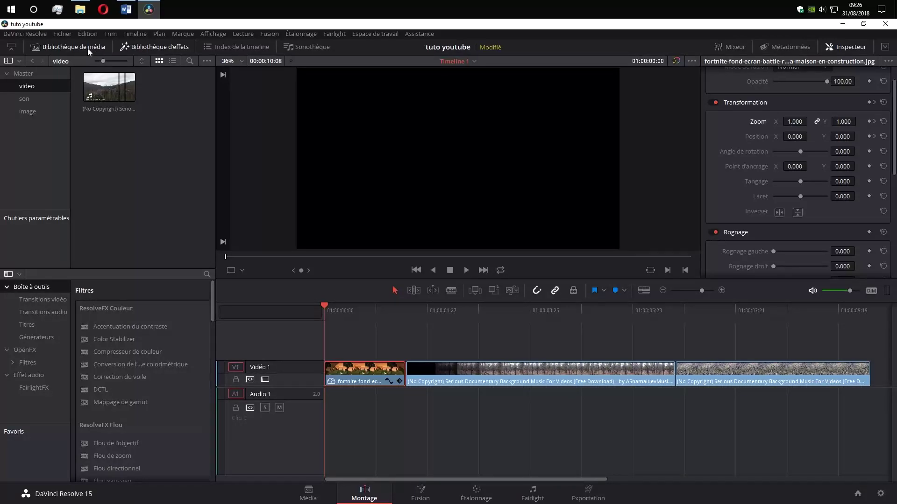
left_click(88, 49)
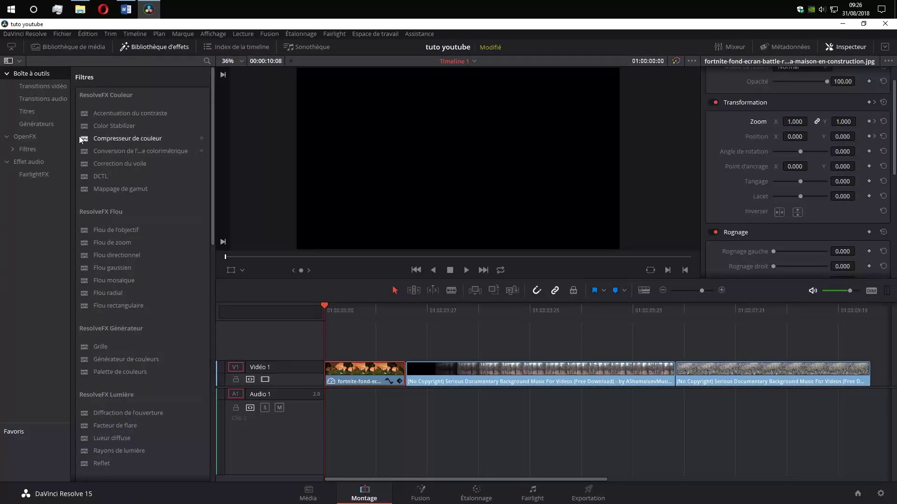
scroll(127, 200, "down", 10)
scroll(125, 270, "down", 5)
scroll(124, 270, "up", 10)
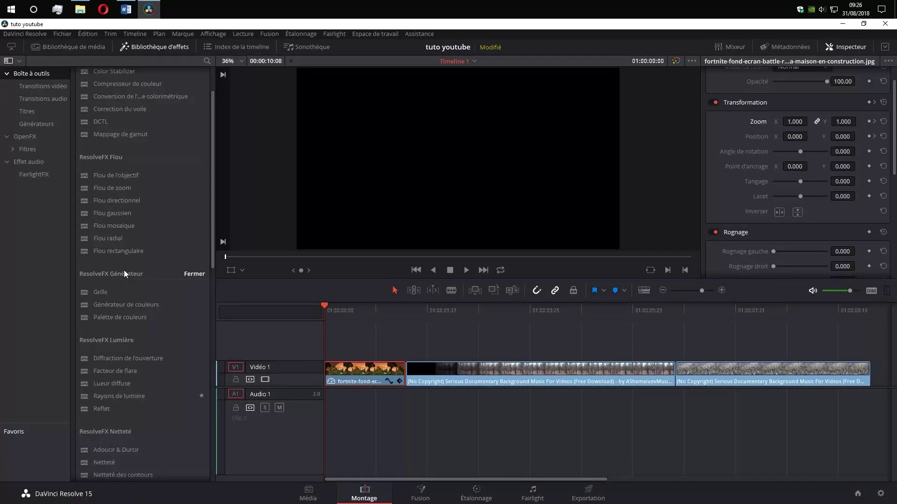
scroll(124, 270, "up", 5)
left_click(41, 111)
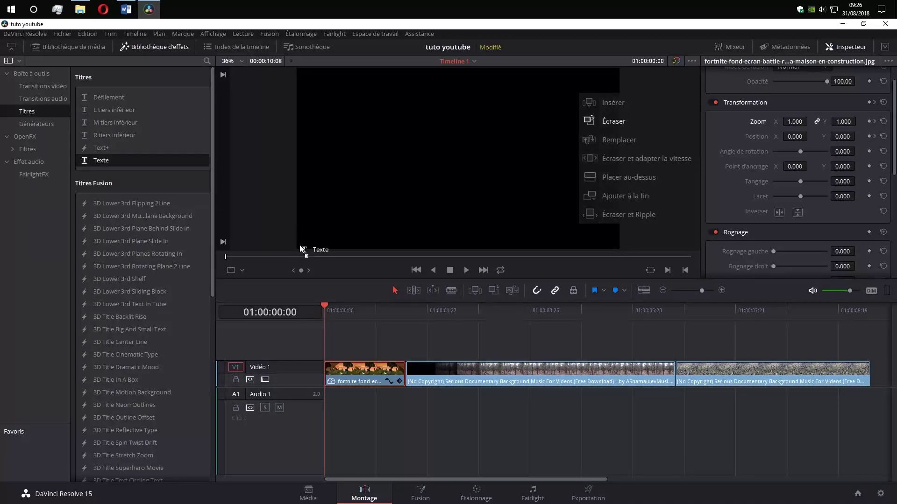
Step: Place a Texte title on Vidéo 2 over the intro reading 'Nouvelle vidéo tuto'
mouse_move(96, 161)
left_mouse_down()
mouse_move(347, 327)
mouse_move(357, 308)
left_mouse_up()
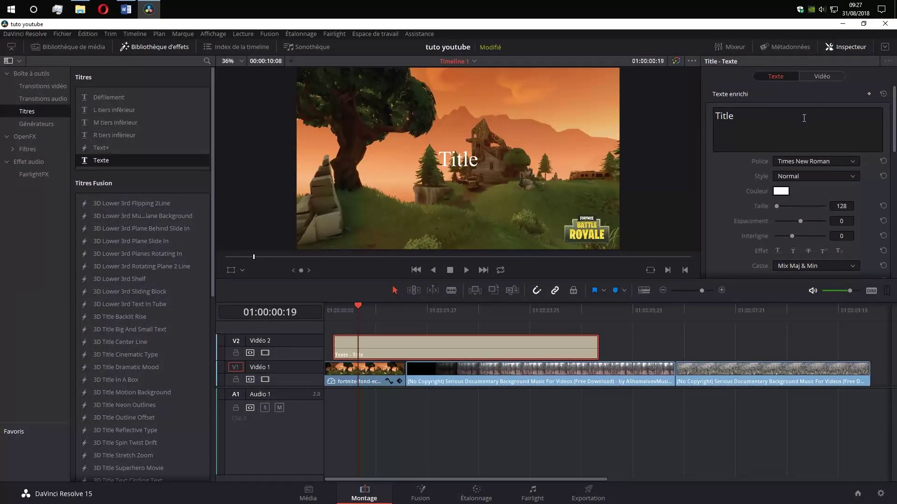
scroll(828, 175, "down", 3)
scroll(828, 175, "down", 6)
scroll(828, 175, "up", 10)
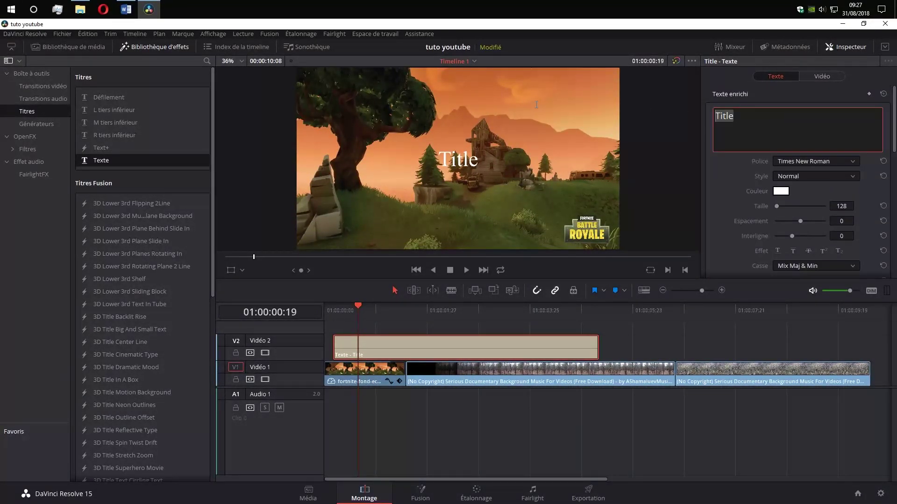
type("Nouvelle vidéo tuto")
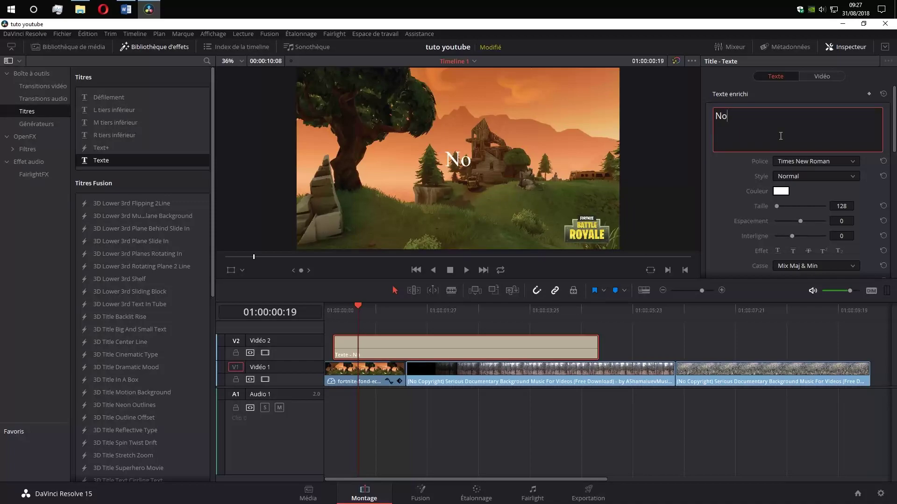
Step: Style the title text in Snap ITC font with red colour
left_click(789, 161)
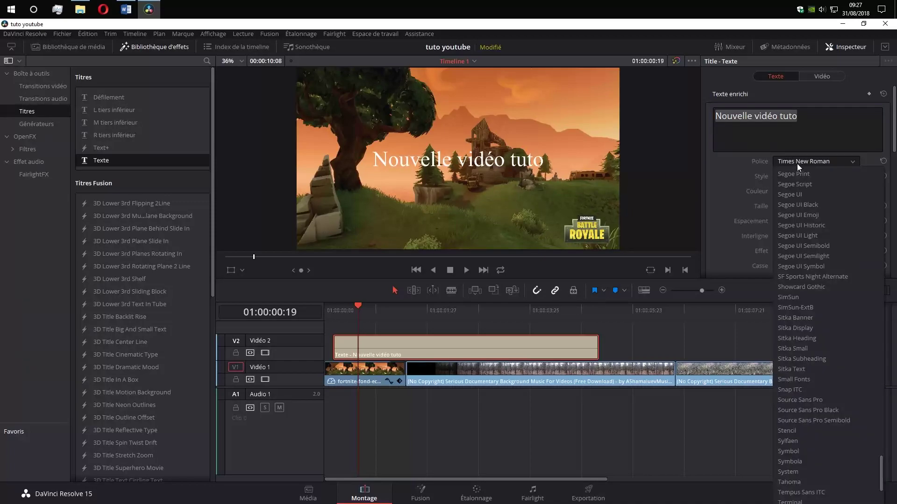
left_click(797, 390)
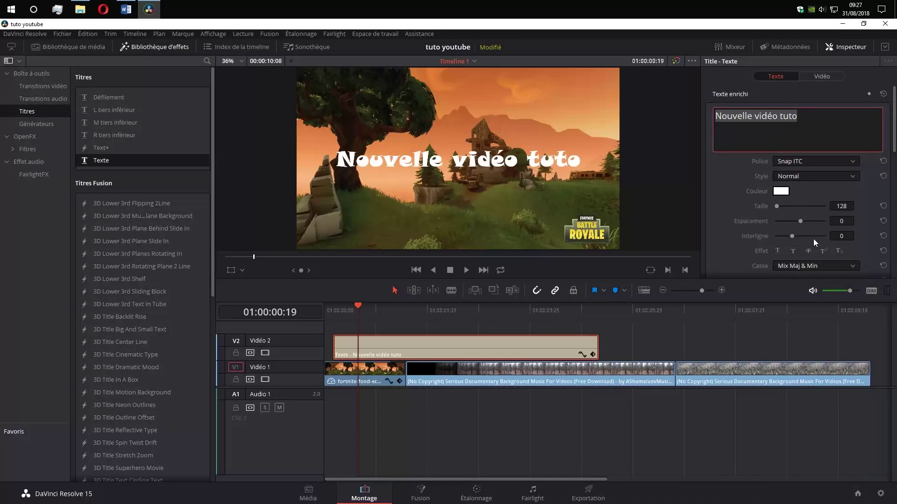
left_click(788, 190)
left_click(426, 174)
left_click(565, 347)
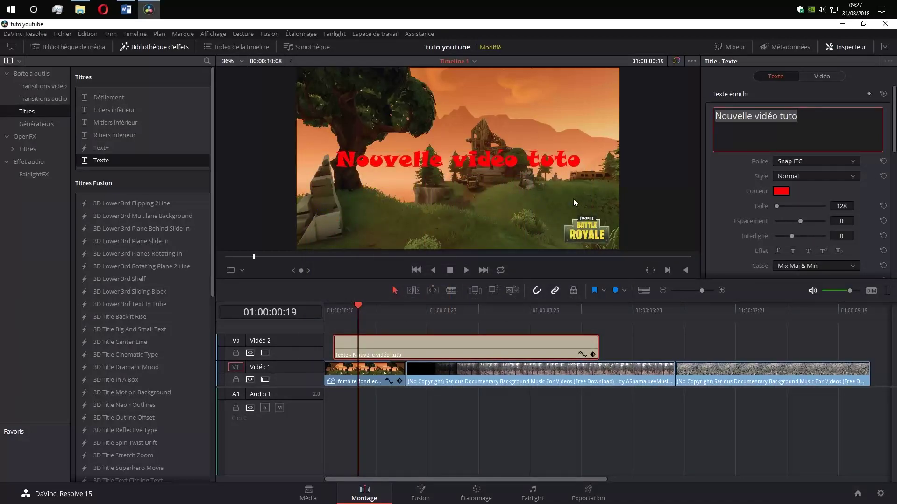
scroll(801, 168, "down", 3)
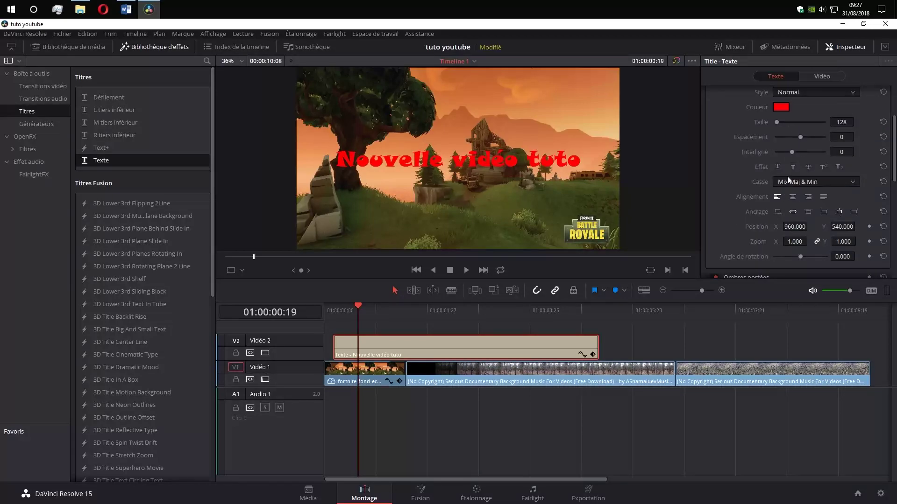
scroll(787, 175, "down", 2)
scroll(784, 181, "down", 5)
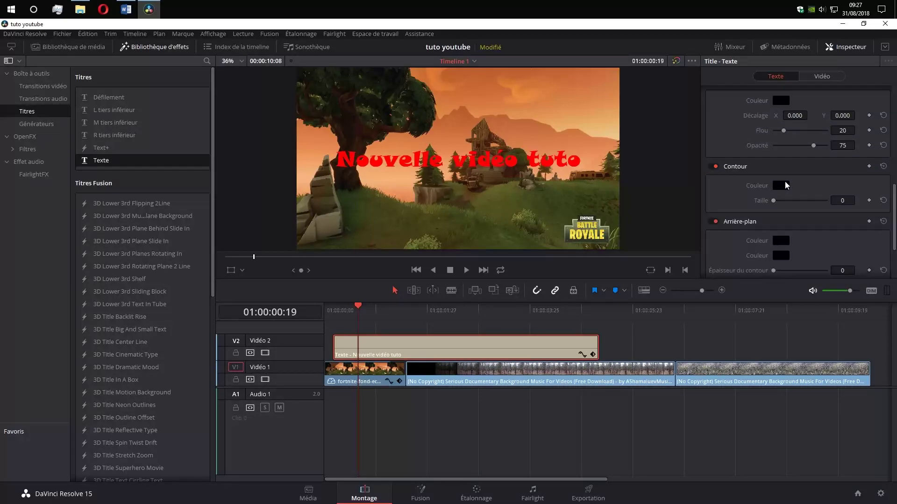
scroll(777, 231, "down", 3)
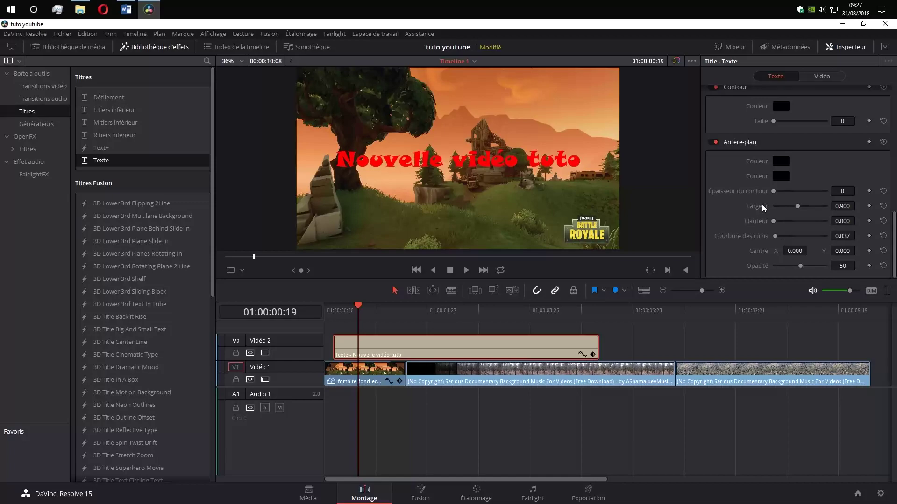
Step: Give the title a white background band and increase the band's height
left_click(781, 161)
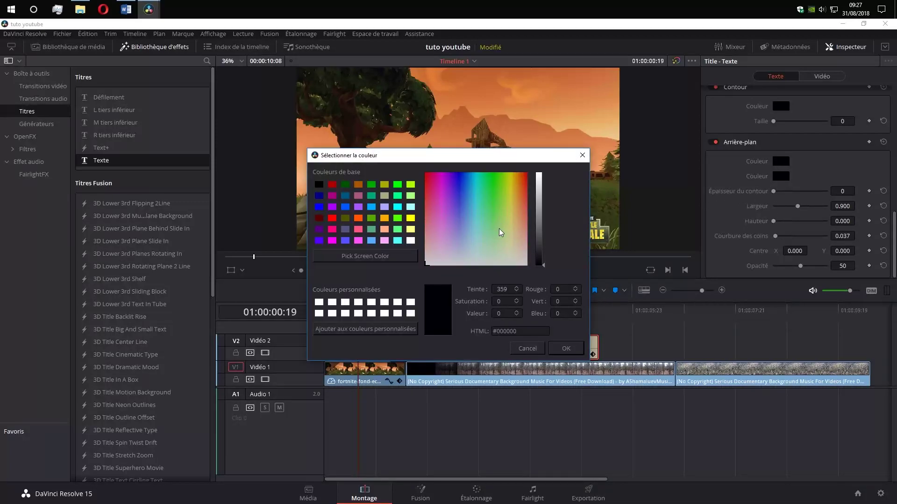
left_click_drag(542, 236, 542, 173)
left_click(565, 348)
mouse_move(773, 221)
left_mouse_down()
mouse_move(795, 208)
mouse_move(786, 193)
left_mouse_up()
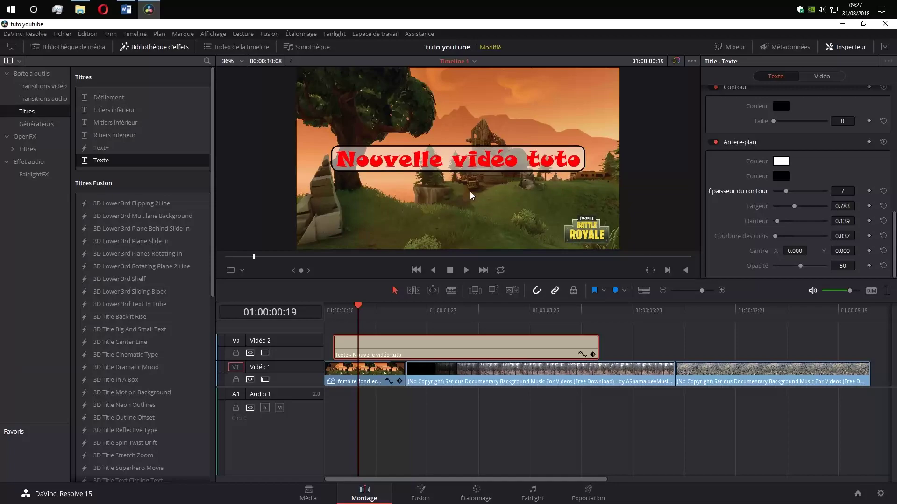
scroll(846, 191, "up", 3)
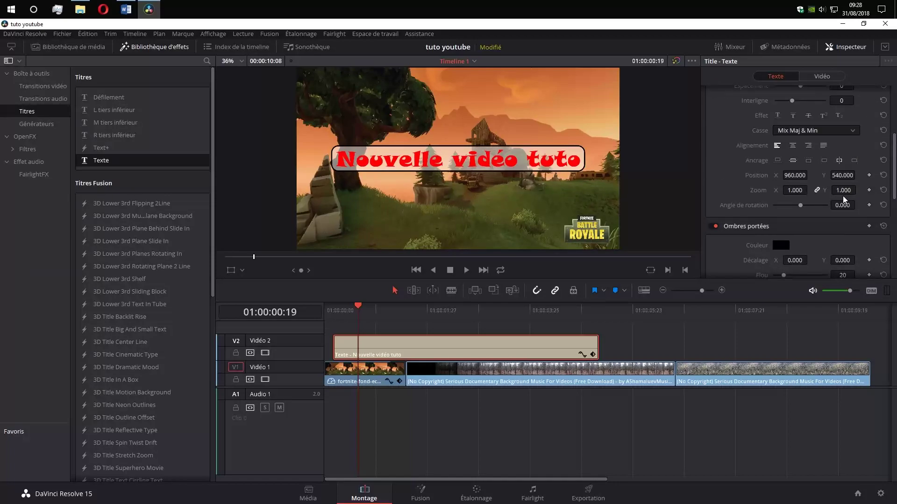
scroll(849, 191, "down", 3)
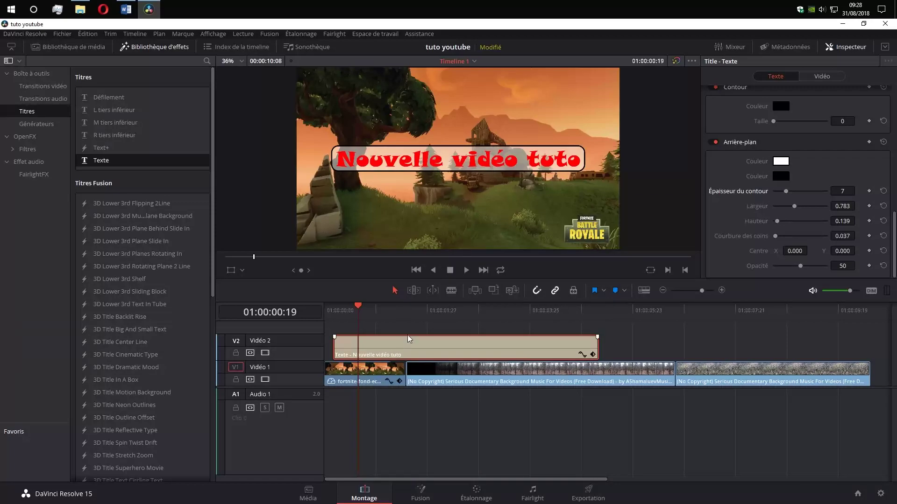
scroll(771, 137, "up", 3)
scroll(630, 177, "down", 1)
Step: Shrink the title clip to 0.730 zoom in its Vidéo transform settings
scroll(771, 121, "down", 1)
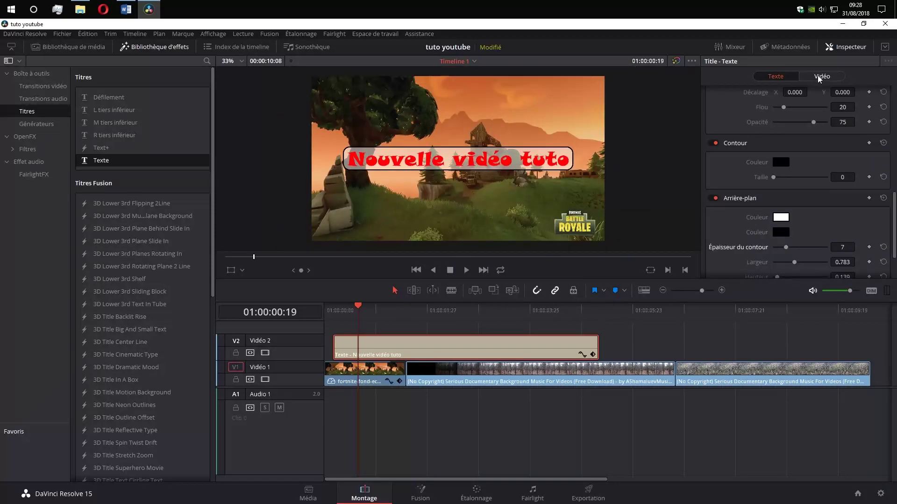
left_click(822, 76)
scroll(779, 155, "down", 3)
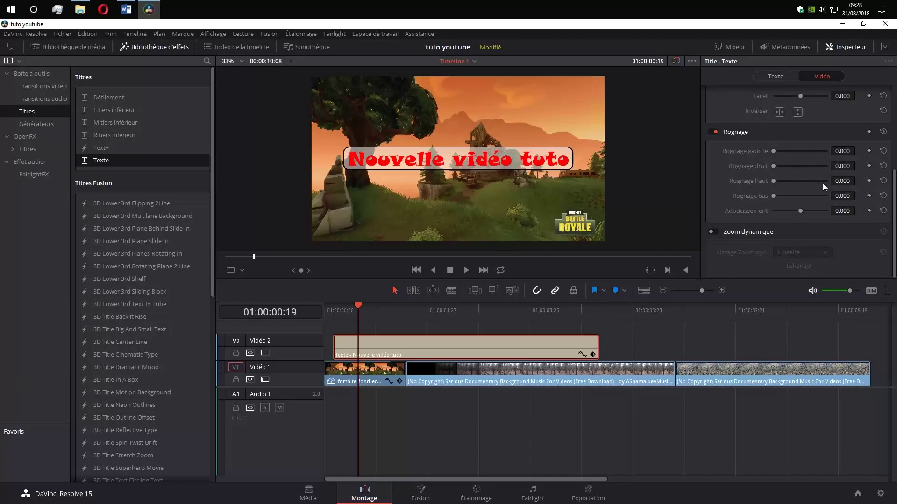
scroll(825, 187, "up", 3)
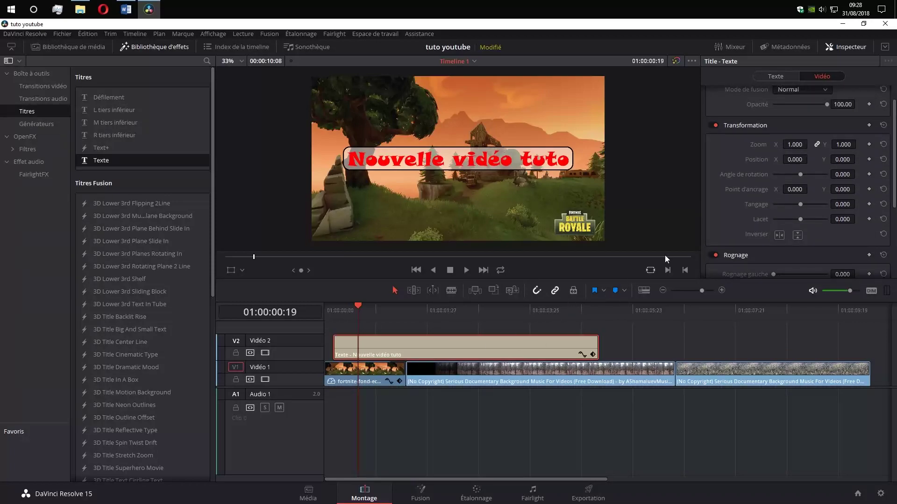
mouse_move(795, 145)
left_mouse_down()
mouse_move(822, 144)
mouse_move(813, 159)
mouse_move(858, 159)
mouse_move(674, 195)
left_mouse_up()
Step: Trim the title clip to end with the intro, undoing an attempt to lengthen it
left_click_drag(597, 354, 405, 354)
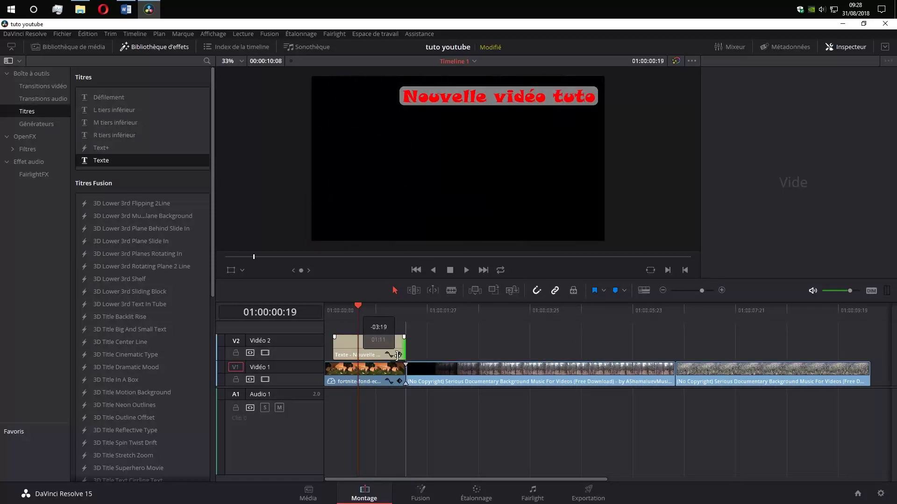
left_click(354, 306)
mouse_move(354, 305)
left_mouse_down()
mouse_move(370, 309)
mouse_move(349, 327)
mouse_move(359, 366)
left_mouse_up()
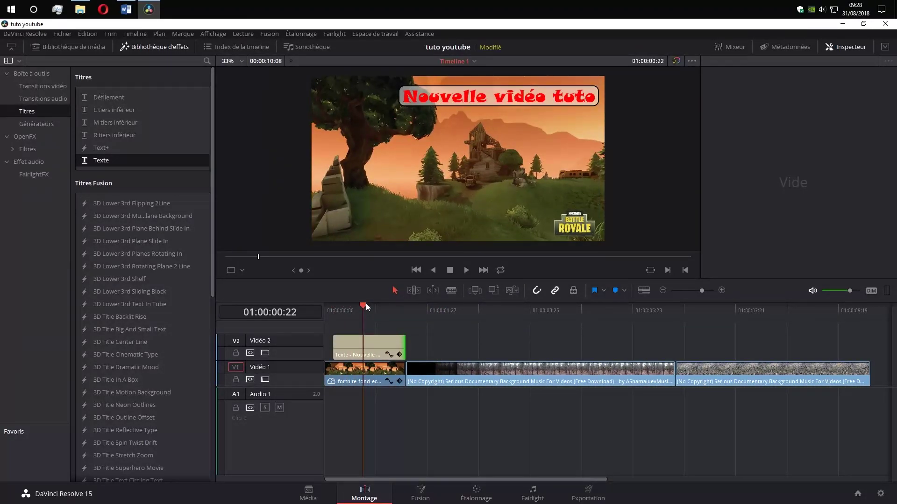
left_click_drag(405, 343, 581, 342)
left_click_drag(528, 308, 538, 311)
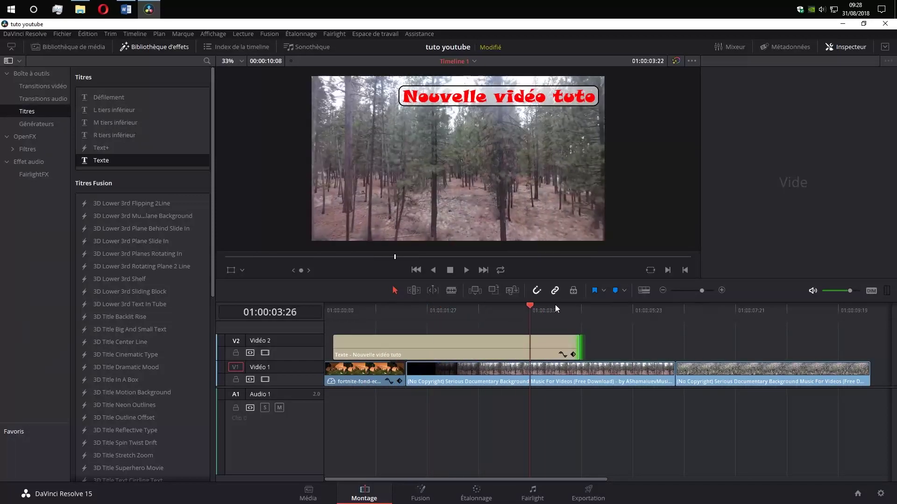
key("ctrl+z")
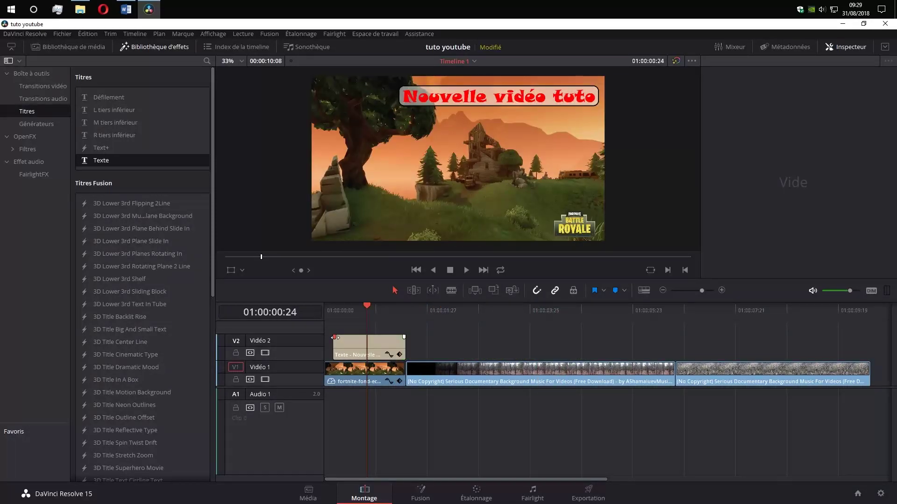
Step: Add a fade-in at the title's start and play the intro to check it
left_click_drag(337, 338, 349, 337)
left_click_drag(365, 308, 304, 309)
key("space")
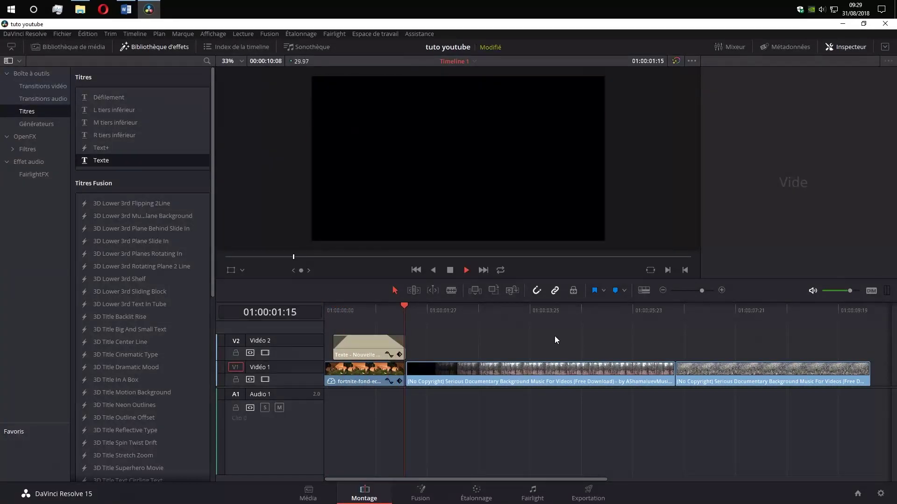
key("space")
key("Up")
key("Up")
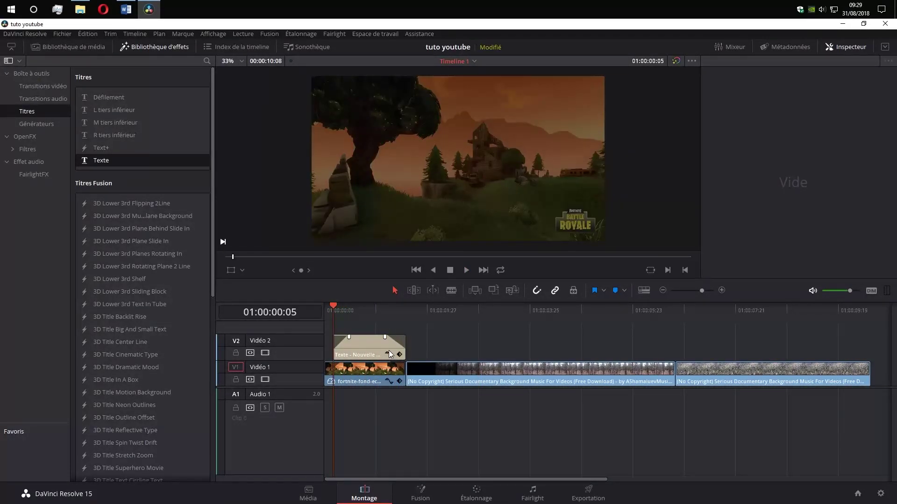
Step: Try rearranging the forest clips and closing the gap, then undo to restore the layout
left_click_drag(441, 369, 534, 369)
left_click_drag(403, 349, 451, 349)
left_click(413, 313)
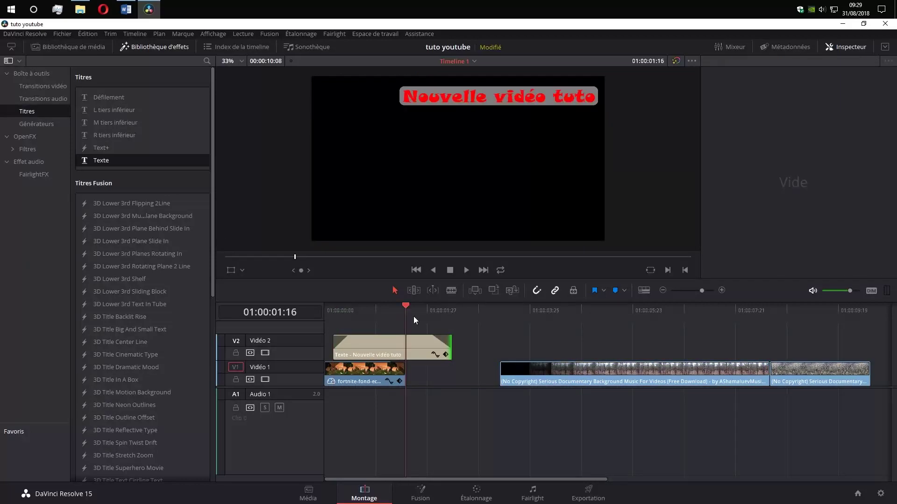
left_click(446, 377)
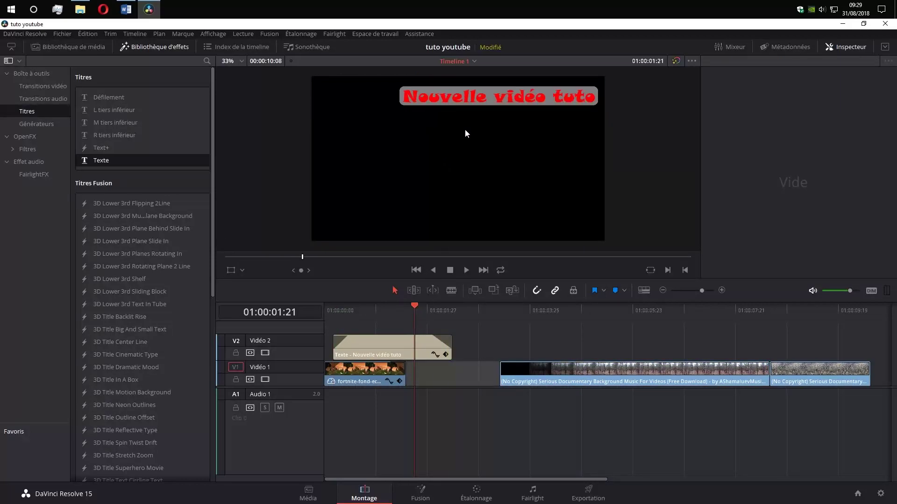
key("ctrl+z")
key("Delete")
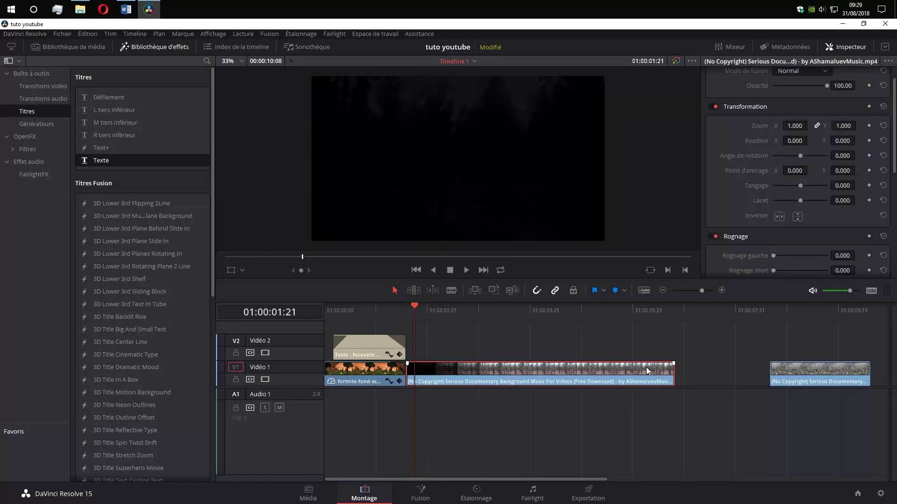
left_click_drag(798, 378, 706, 378)
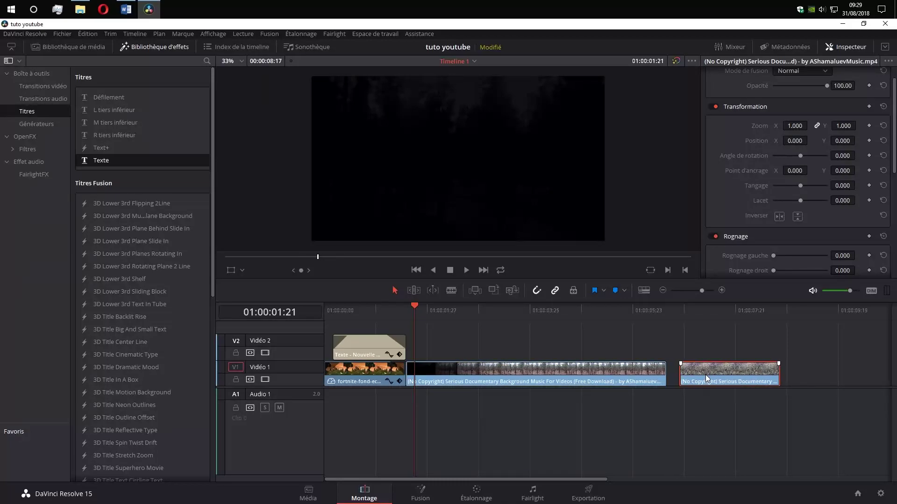
key("ctrl+z")
key("Home")
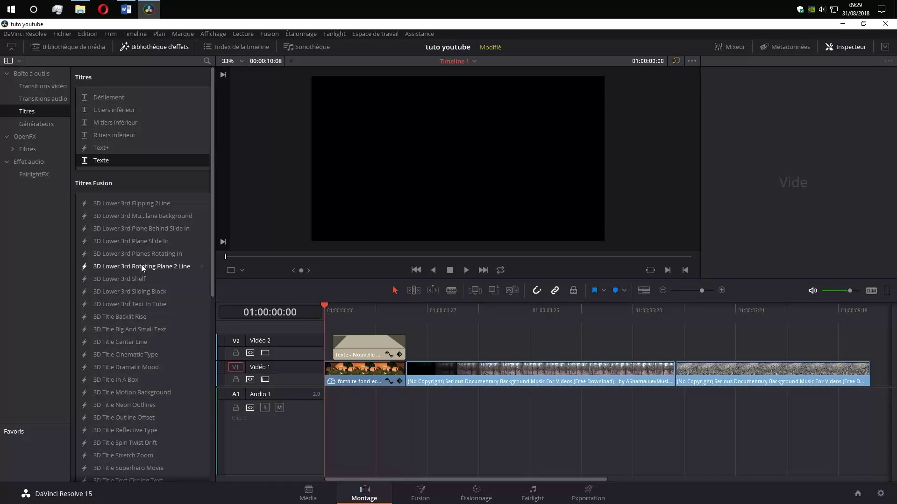
Step: Import logo noir png.png from the Noir et blanc folder into the image bin
left_click(73, 48)
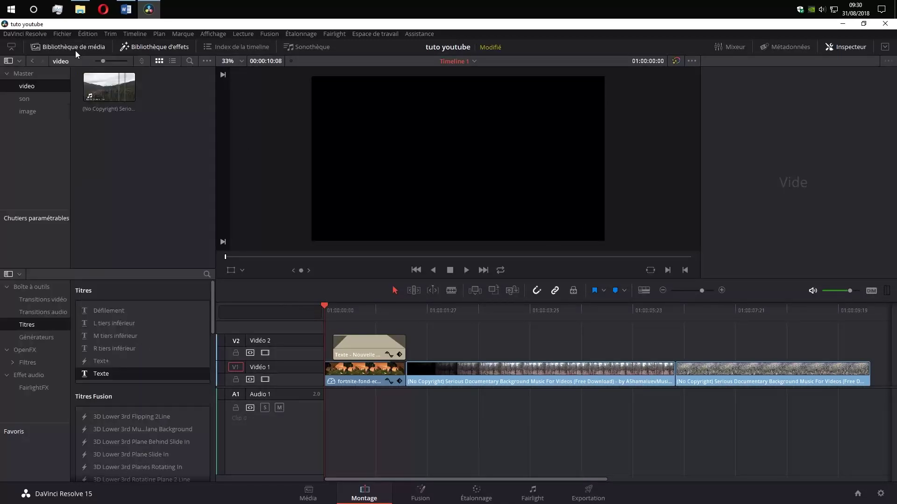
left_click(32, 112)
left_click(81, 10)
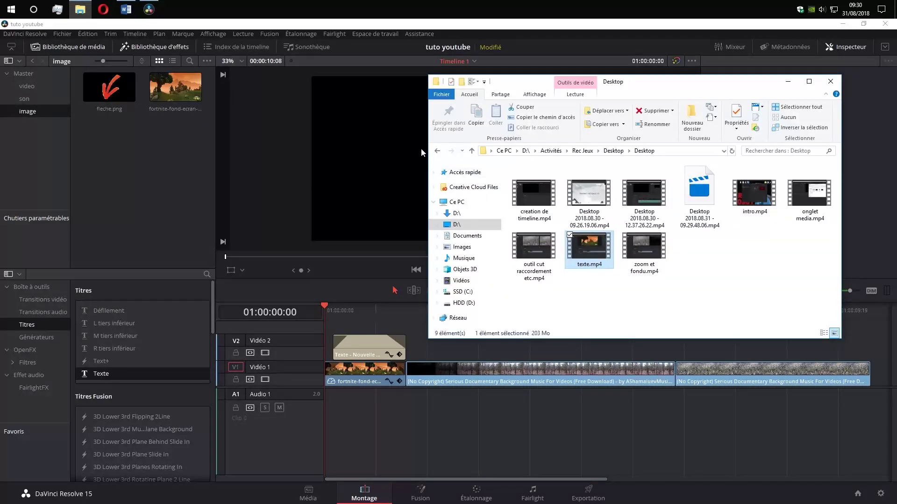
left_click(550, 151)
double_click(600, 180)
double_click(589, 185)
double_click(588, 184)
double_click(591, 187)
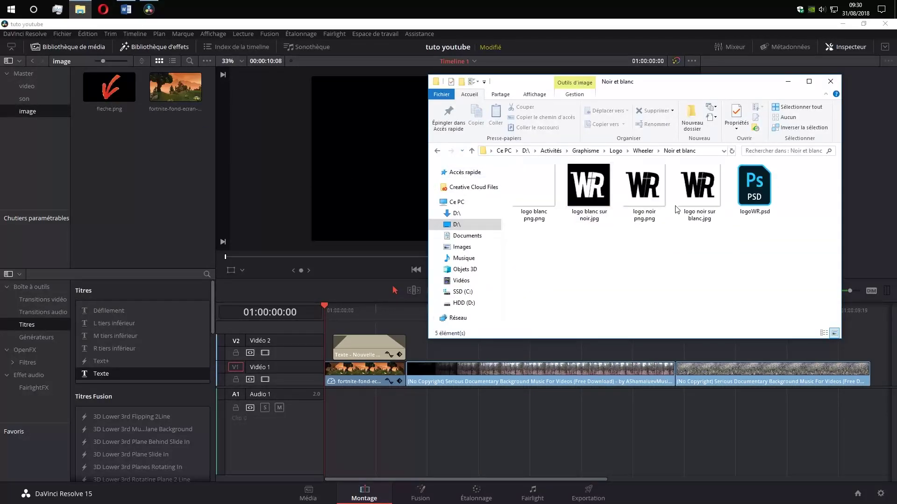
left_click_drag(644, 187, 113, 194)
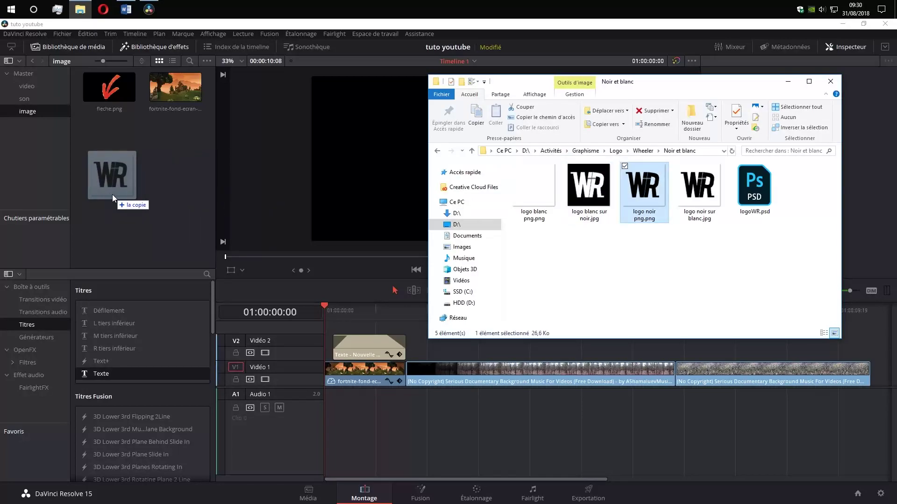
Step: Place logo noir png.png on Vidéo 2 after the title, scaled 0.230 at 816/-409, rotating to 360°
left_click(307, 493)
left_click(364, 493)
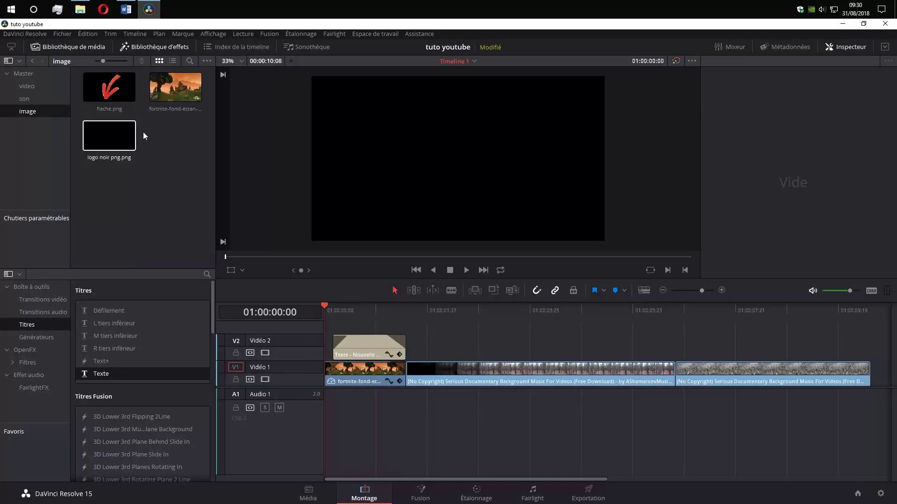
left_click(99, 125)
double_click(105, 141)
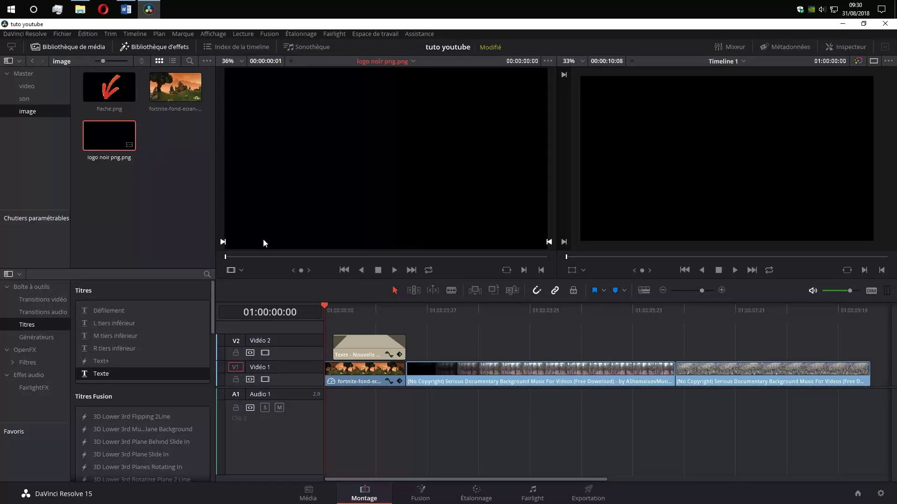
left_click_drag(306, 292, 452, 335)
left_click_drag(499, 309, 442, 308)
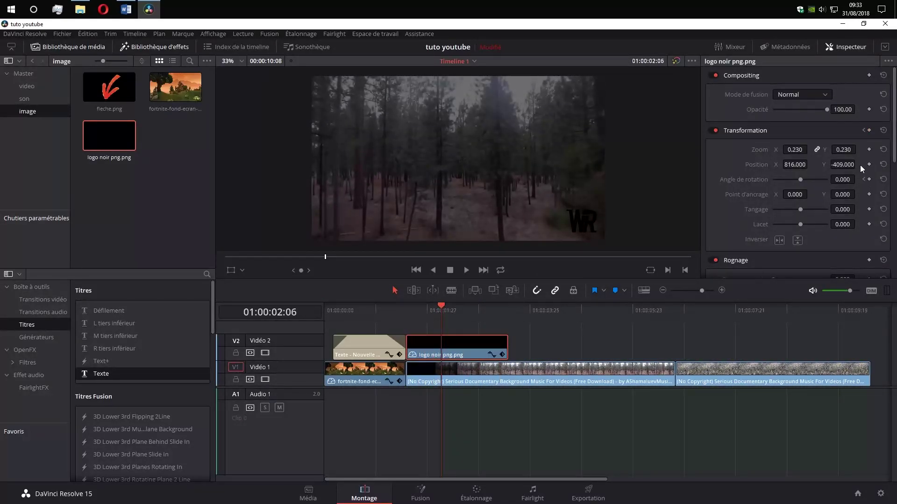
left_click_drag(442, 306, 461, 309)
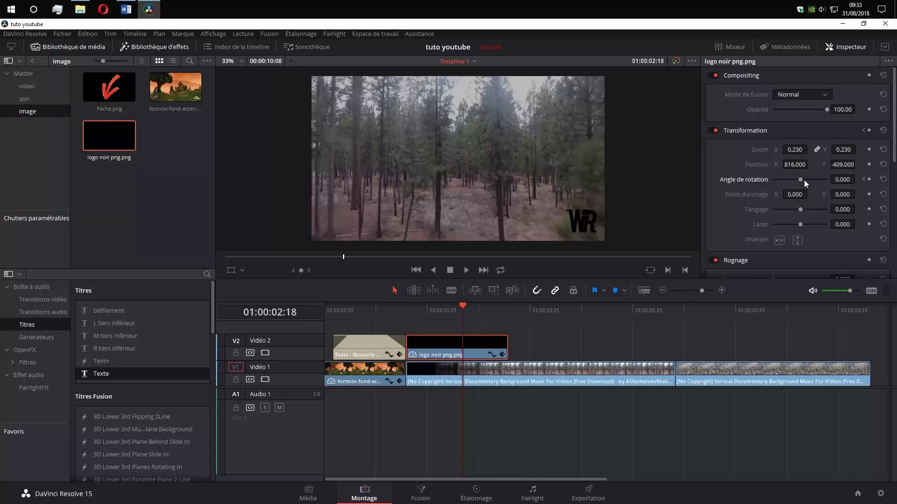
left_click_drag(803, 180, 836, 180)
Step: Paste two more copies of the logo clip along Vidéo 2 and play them back
key("ctrl+v")
key("ctrl+v")
left_click(372, 312)
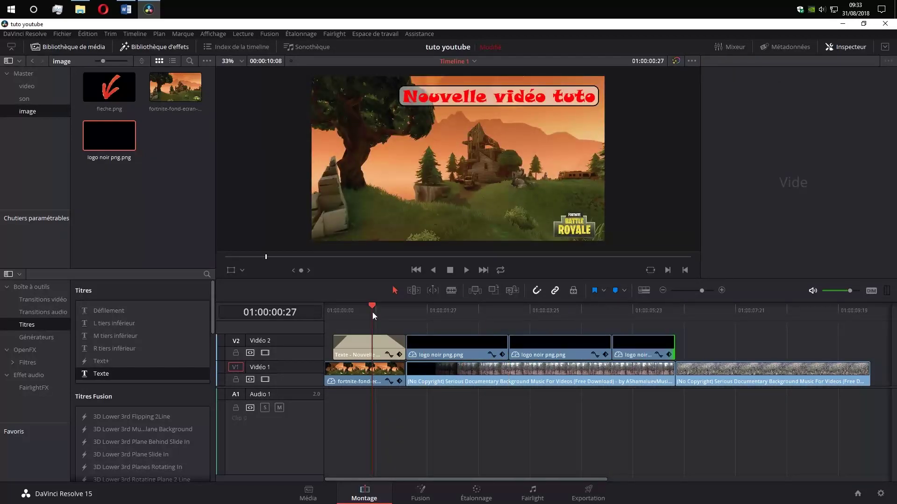
key("space")
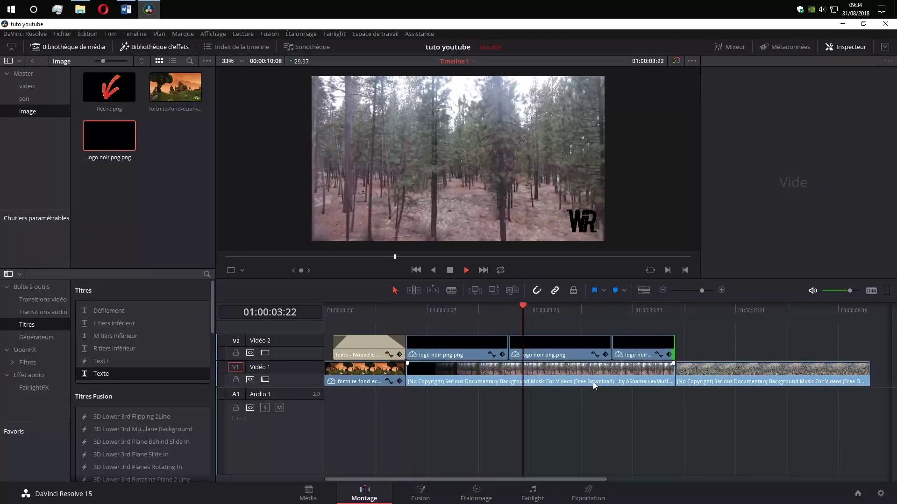
key("space")
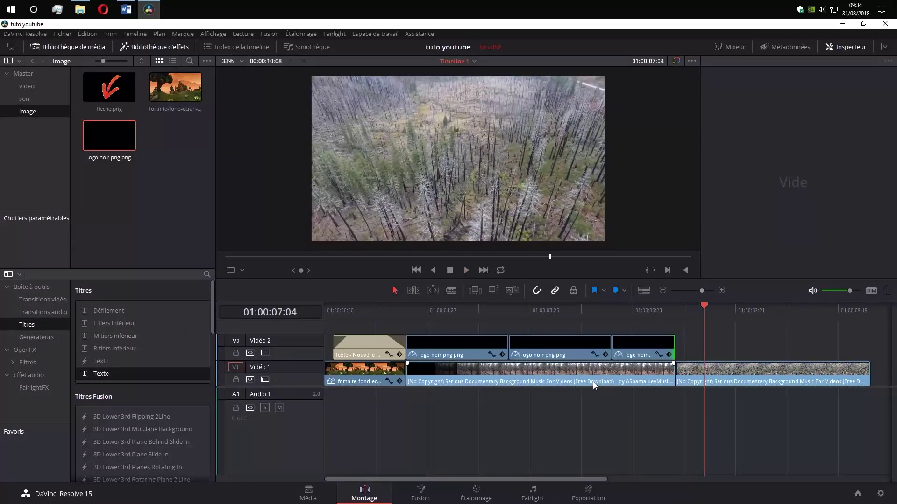
Step: Scrub and replay from about 01:00:06 to check the spinning WR logo frame by frame
left_click(394, 313)
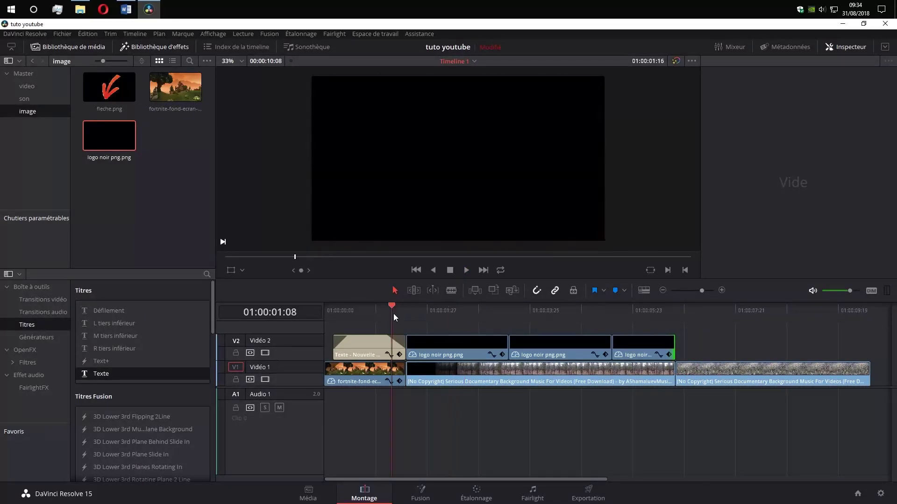
left_click(489, 311)
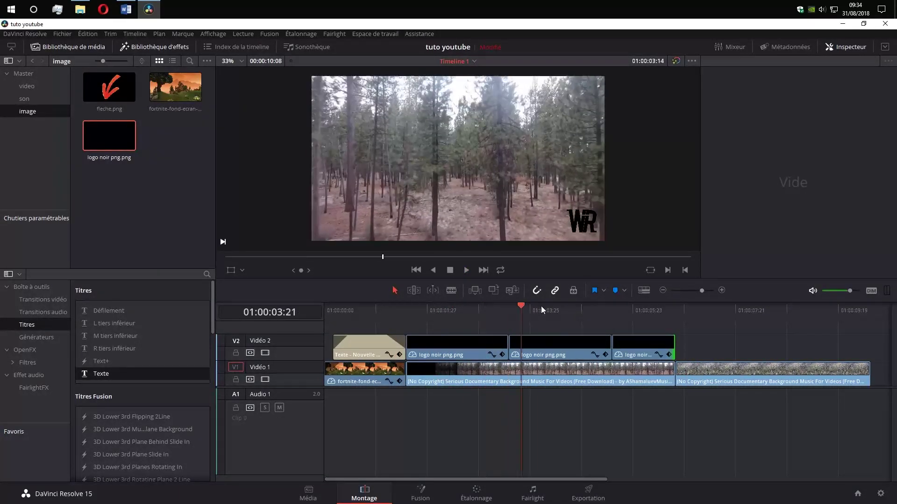
mouse_move(541, 306)
left_mouse_down()
mouse_move(325, 310)
mouse_move(650, 333)
left_mouse_up()
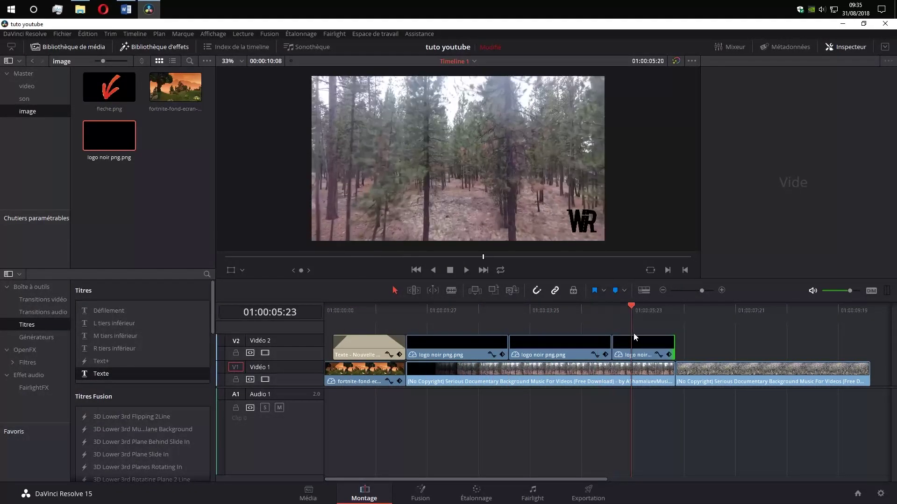
key("space")
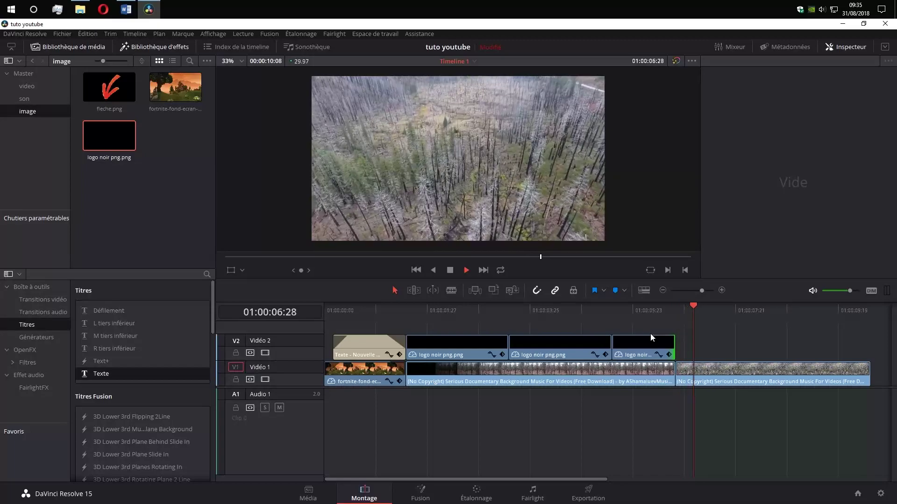
key("space")
left_click_drag(733, 308, 611, 308)
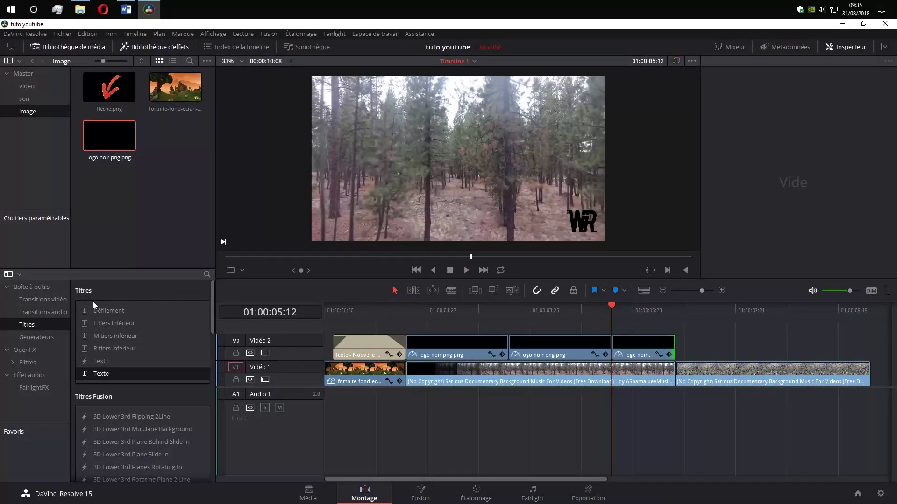
Step: Drop the Fondu additif video transition onto the cut between the two forest clips on Vidéo 1
left_click(45, 301)
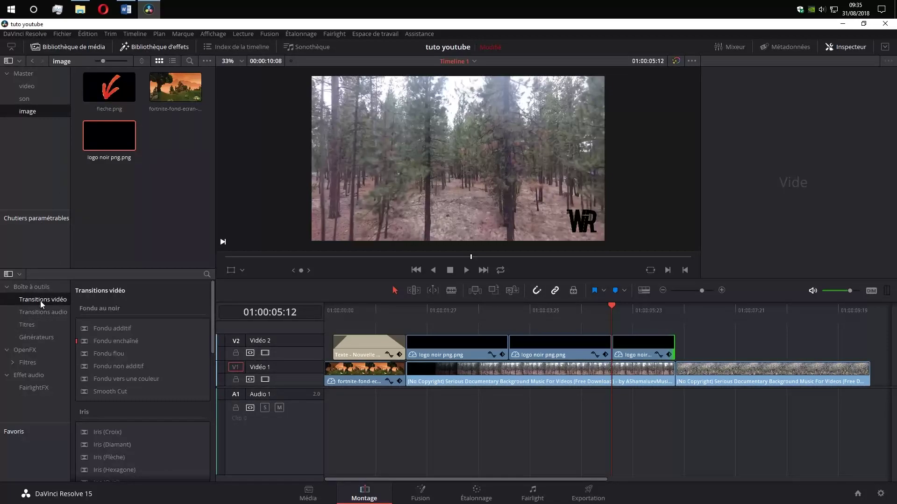
scroll(137, 316, "down", 1)
scroll(138, 317, "down", 5)
scroll(138, 320, "down", 5)
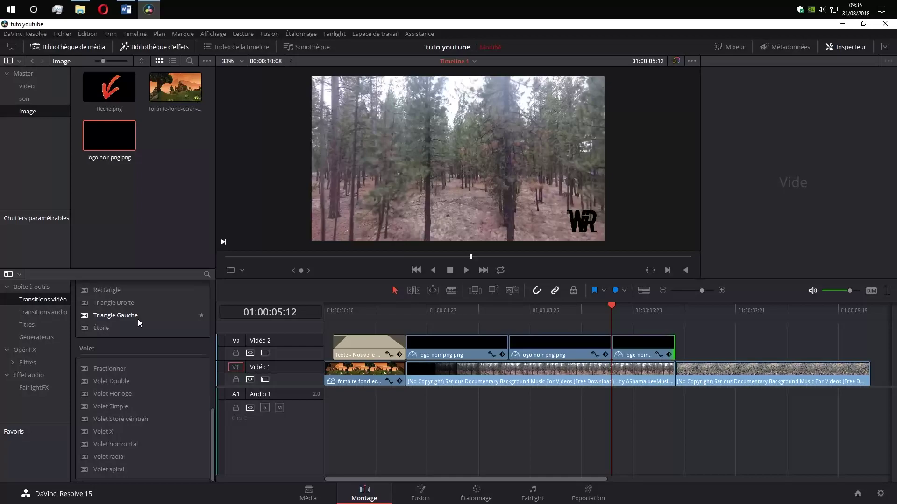
scroll(116, 373, "up", 2)
scroll(116, 375, "up", 3)
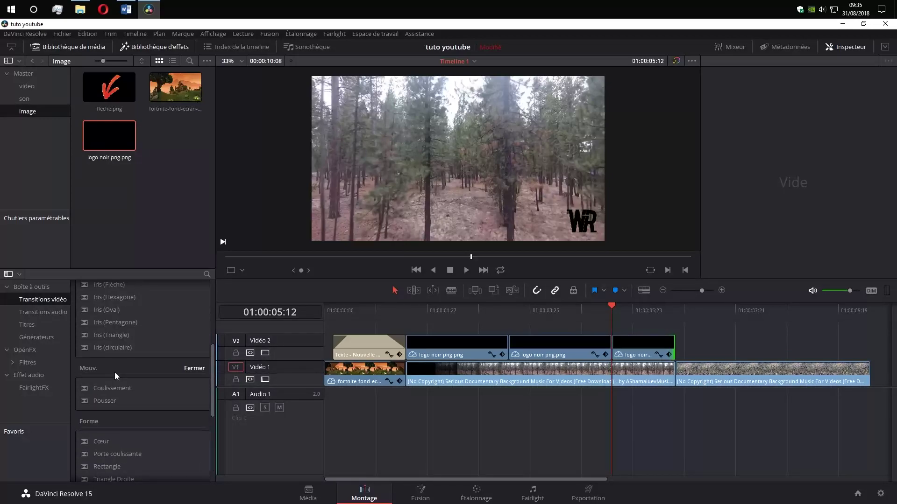
scroll(116, 376, "up", 3)
scroll(115, 377, "up", 2)
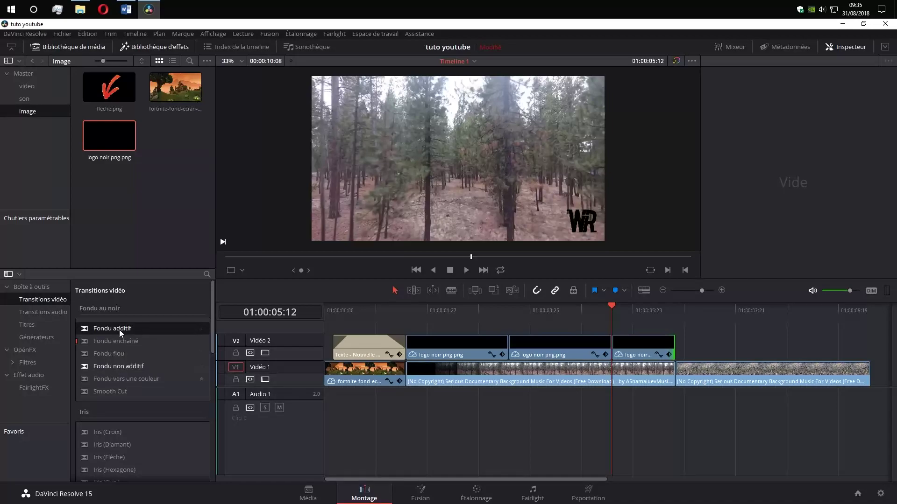
mouse_move(125, 331)
left_mouse_down()
mouse_move(643, 358)
mouse_move(658, 375)
left_mouse_up()
left_click_drag(683, 374, 670, 371)
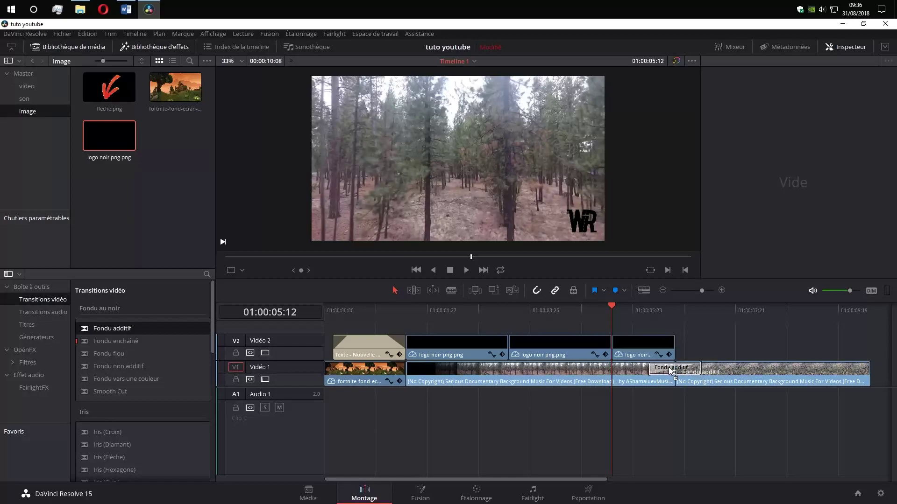
key("space")
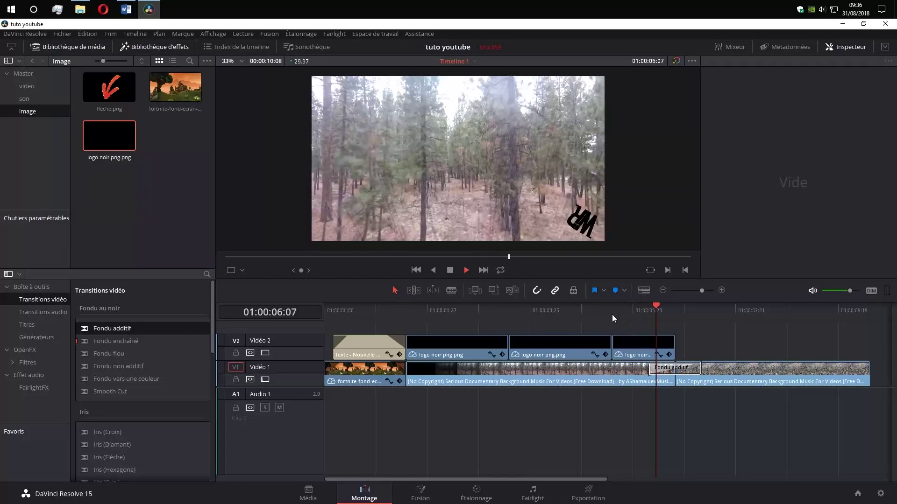
Step: Shorten the Fondu additif to 0.6 seconds (18 frames) and review the fade
left_click(695, 367)
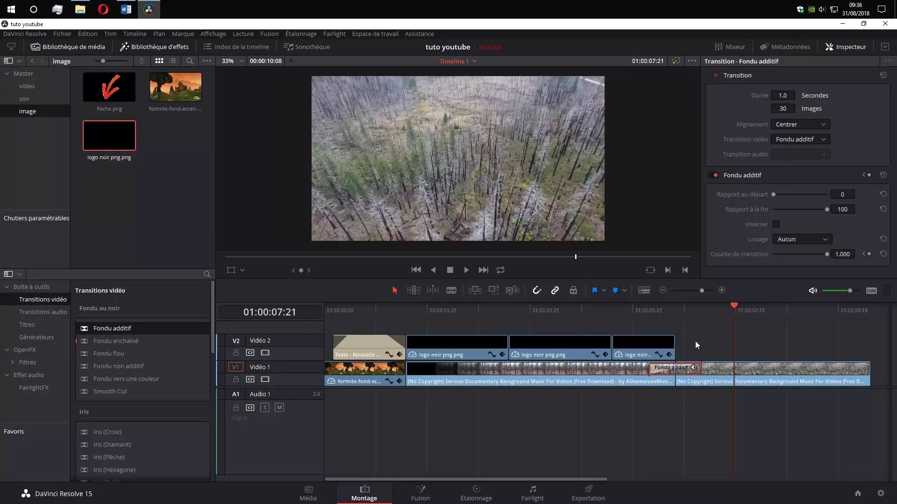
left_click_drag(694, 367, 691, 368)
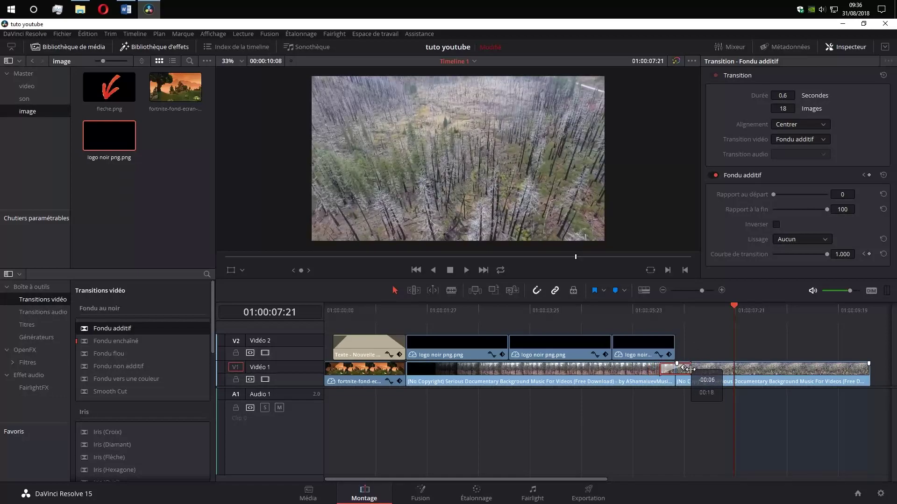
left_click(623, 312)
key("space")
key("b")
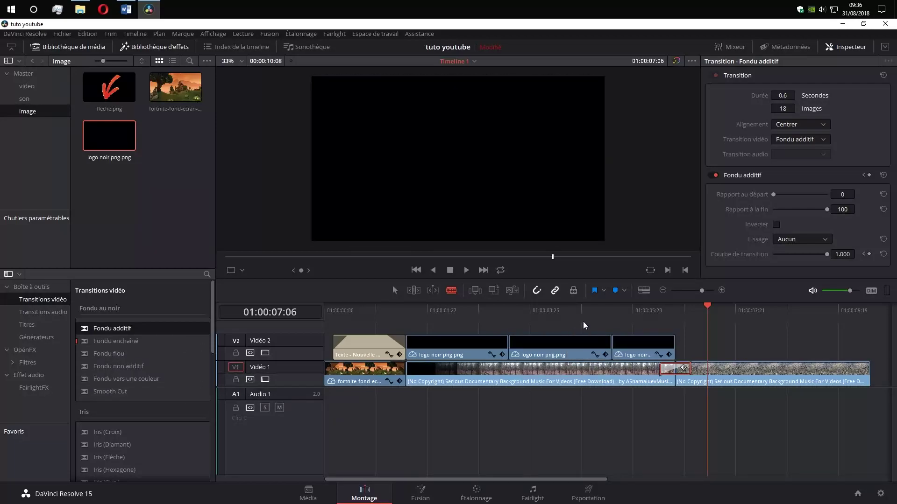
left_click(551, 312)
left_click_drag(552, 312, 566, 312)
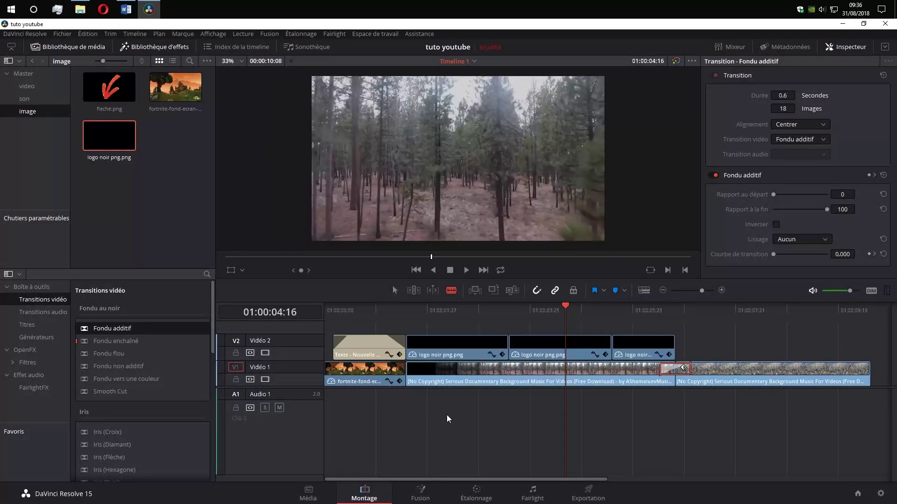
Step: Place commentaire.wav from the son bin on Audio 1, trimmed to end at the first forest clip's cut
left_click(24, 98)
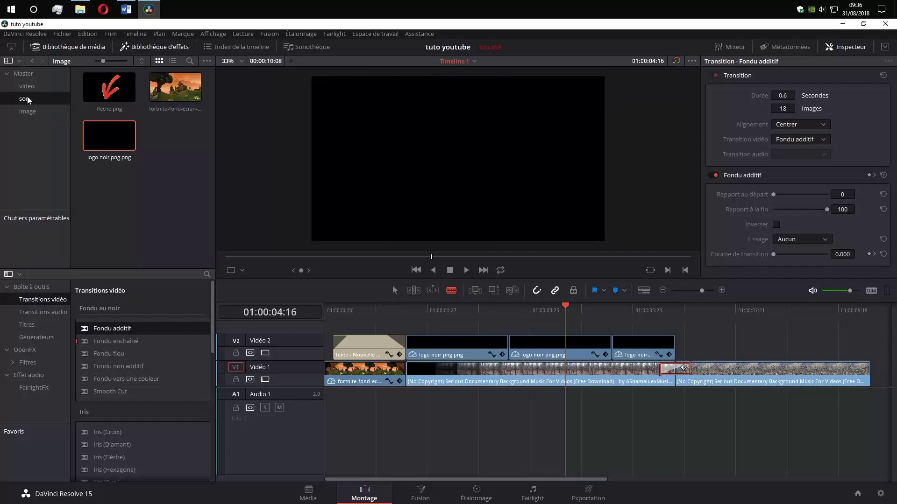
left_click(161, 103)
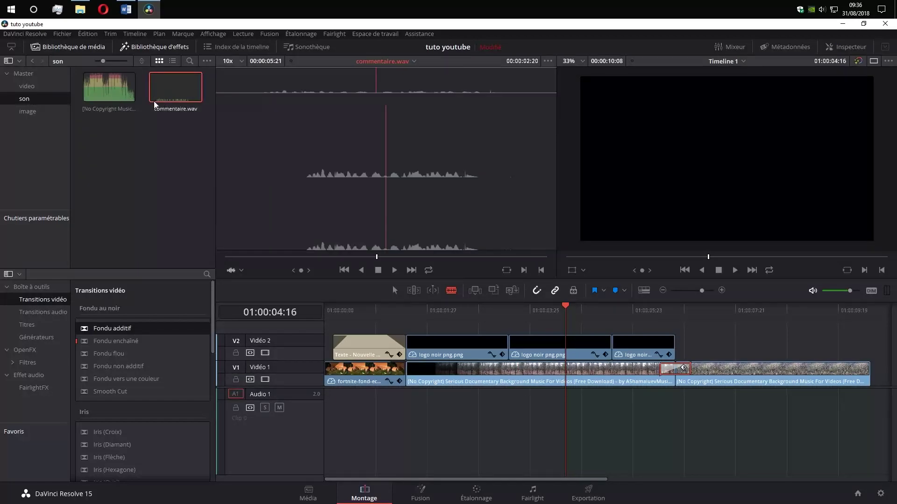
mouse_move(162, 102)
left_mouse_down()
mouse_move(389, 391)
mouse_move(380, 390)
left_mouse_up()
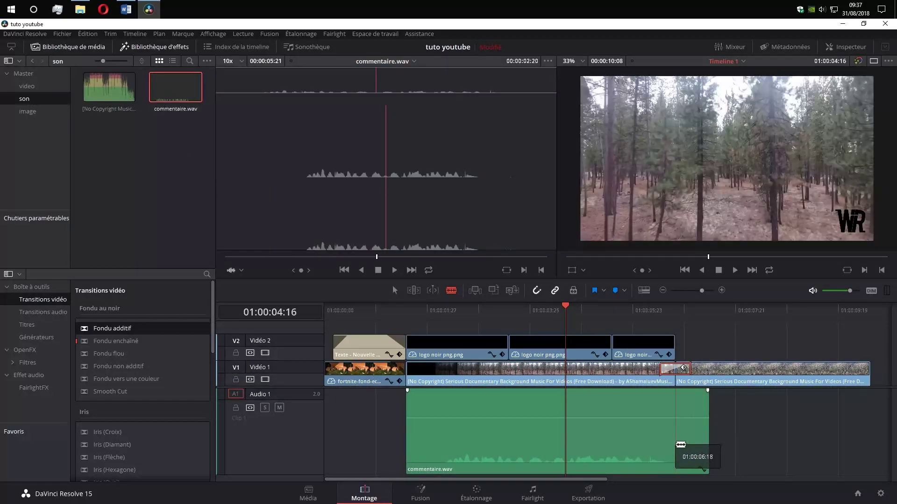
key("a")
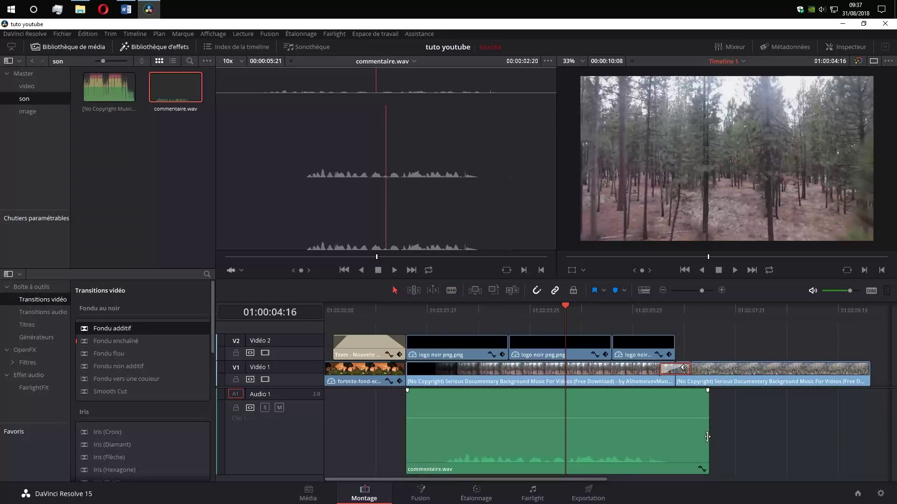
left_click_drag(707, 437, 674, 436)
left_click(391, 307)
key("space")
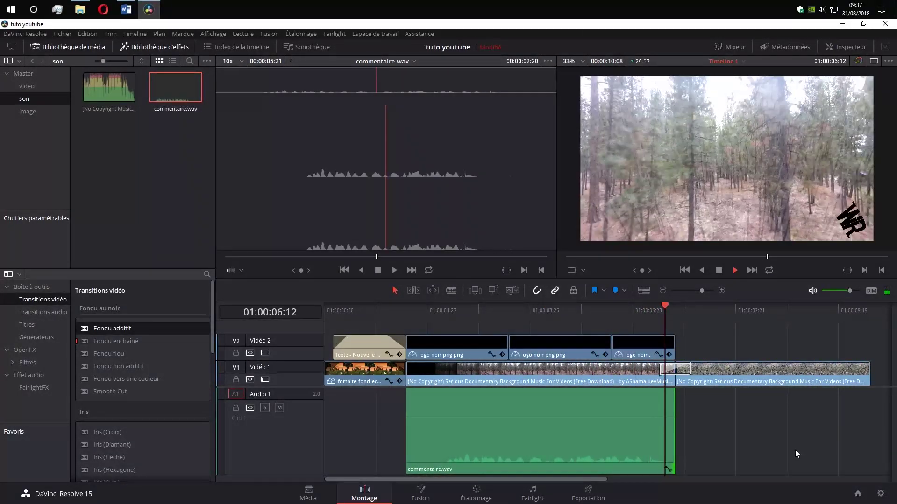
key("space")
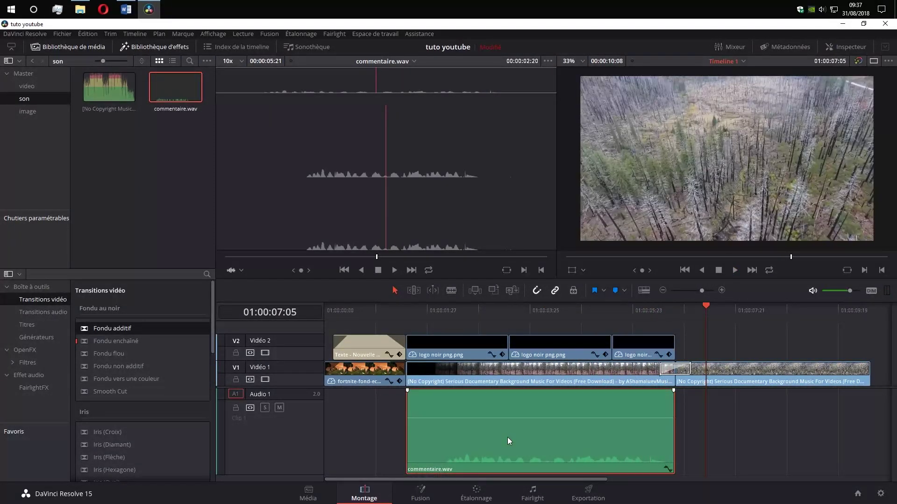
Step: Normalise commentaire.wav to a 0 dBFS reference level and play it back
right_click(507, 437)
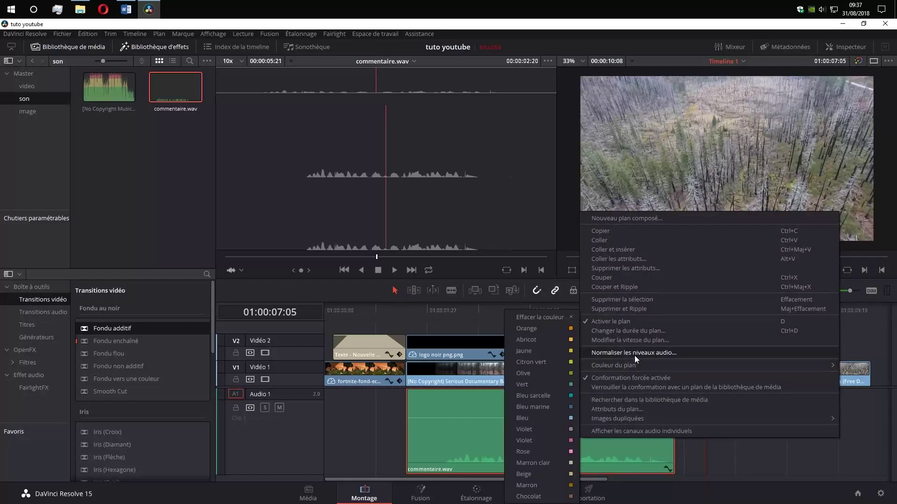
left_click(634, 353)
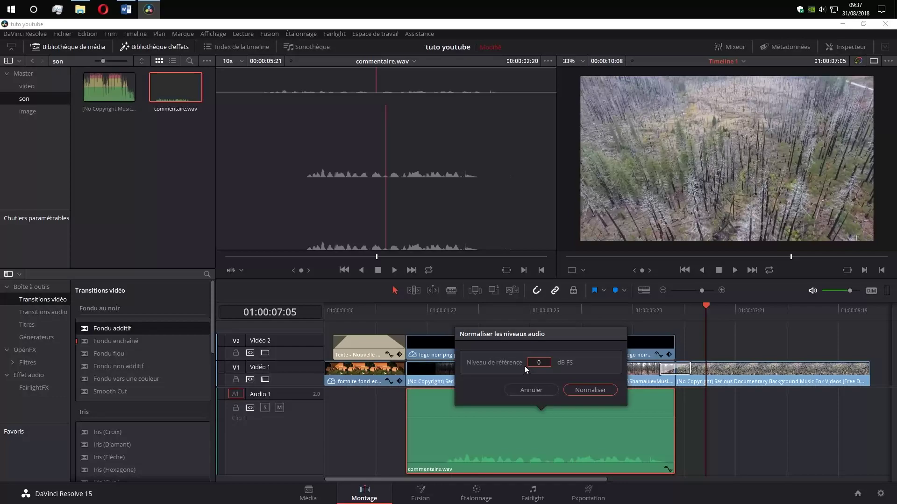
left_click(541, 365)
key("Return")
left_click(446, 309)
key("space")
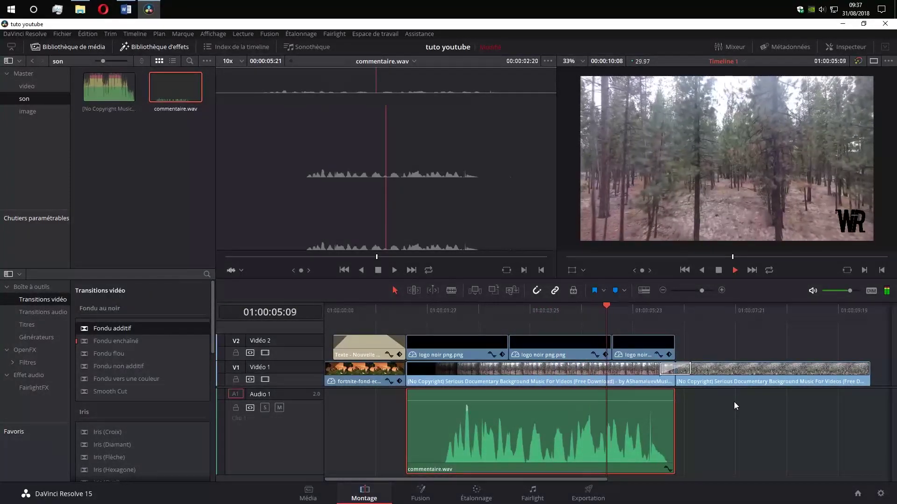
Step: Apply Normaliser les niveaux audio to the commentary clip again and listen to the louder result
right_click(556, 405)
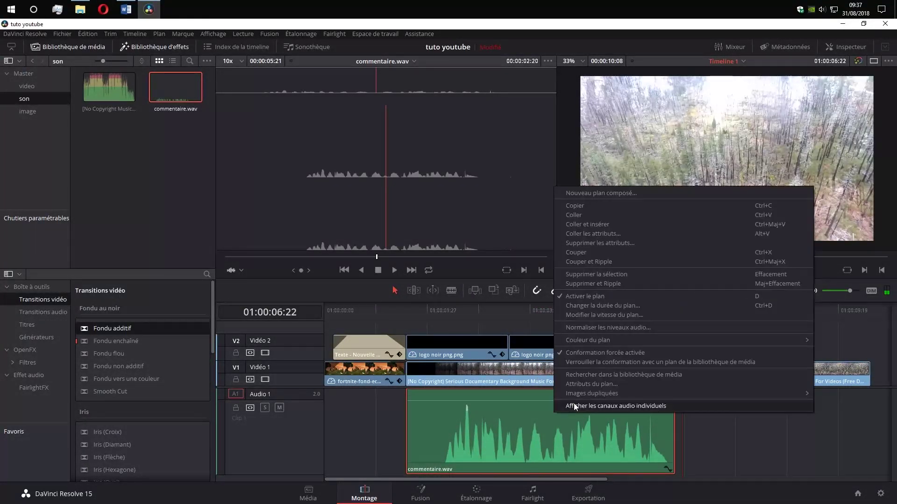
left_click(639, 328)
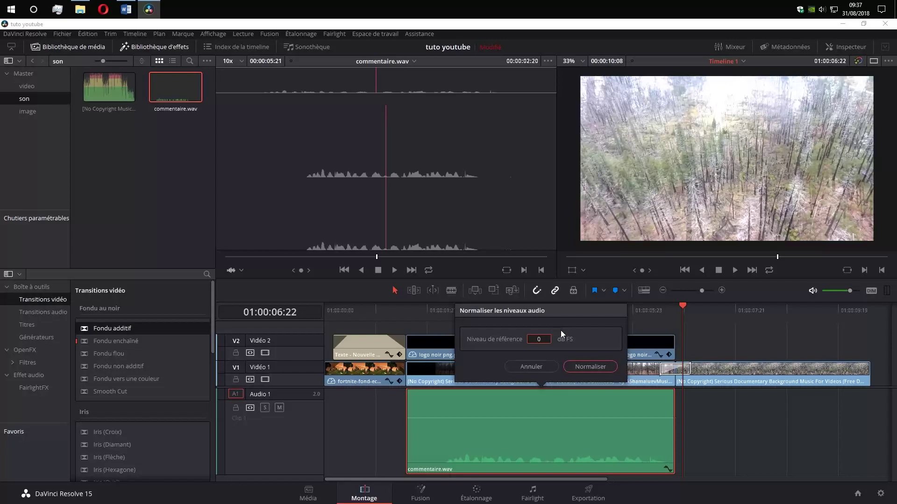
key("Return")
left_click(432, 319)
key("space")
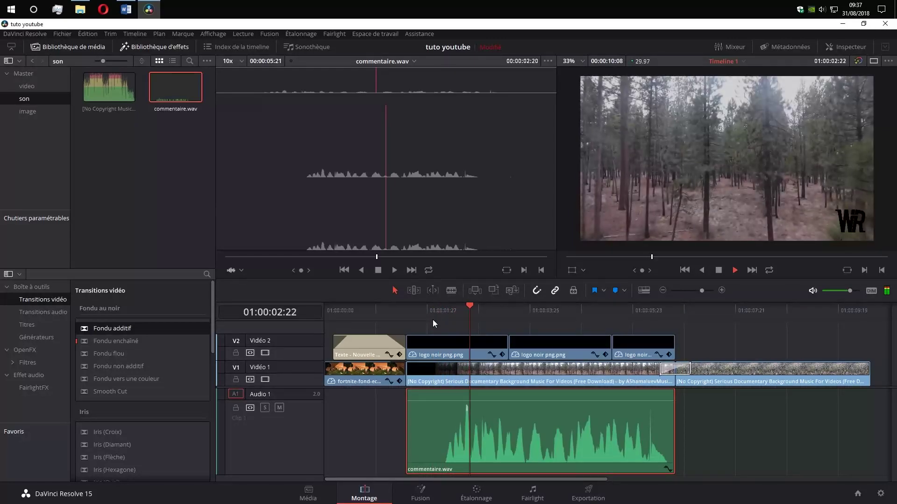
key("space")
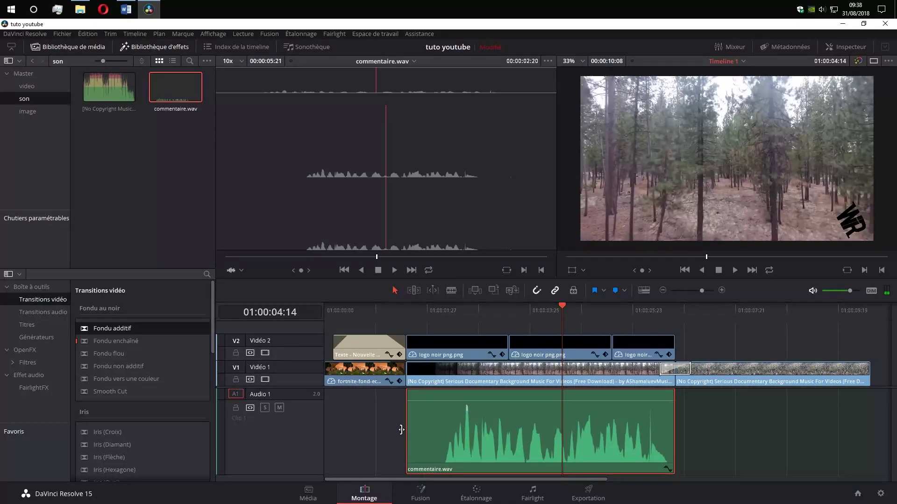
Step: Trim commentaire.wav's start, raise then slightly lower its volume line, and shrink the Audio 1 track height
mouse_move(404, 430)
left_mouse_down()
mouse_move(478, 430)
mouse_move(464, 427)
left_mouse_up()
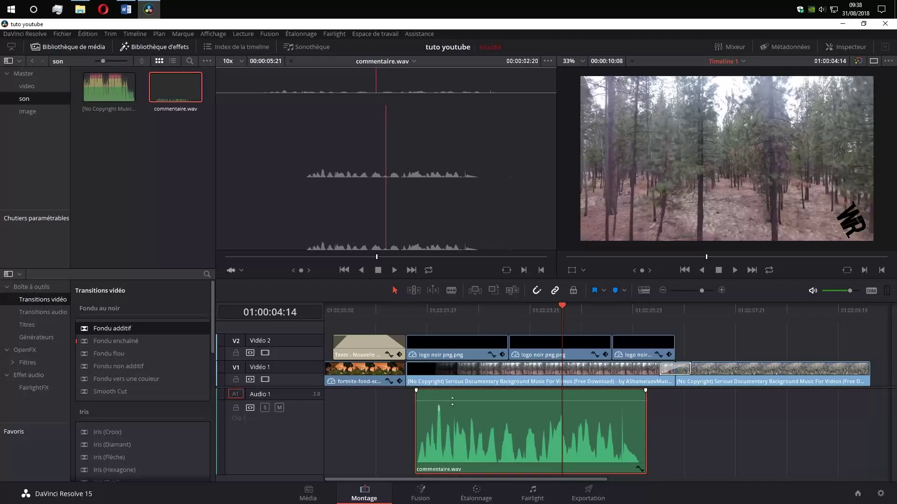
mouse_move(634, 401)
left_mouse_down()
mouse_move(636, 372)
mouse_move(634, 417)
left_mouse_up()
left_click_drag(634, 402, 637, 405)
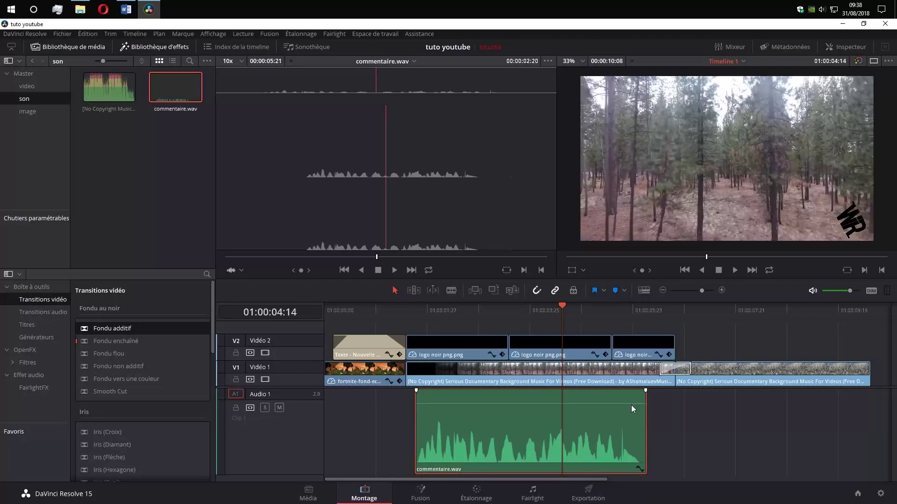
left_click_drag(540, 280, 537, 248)
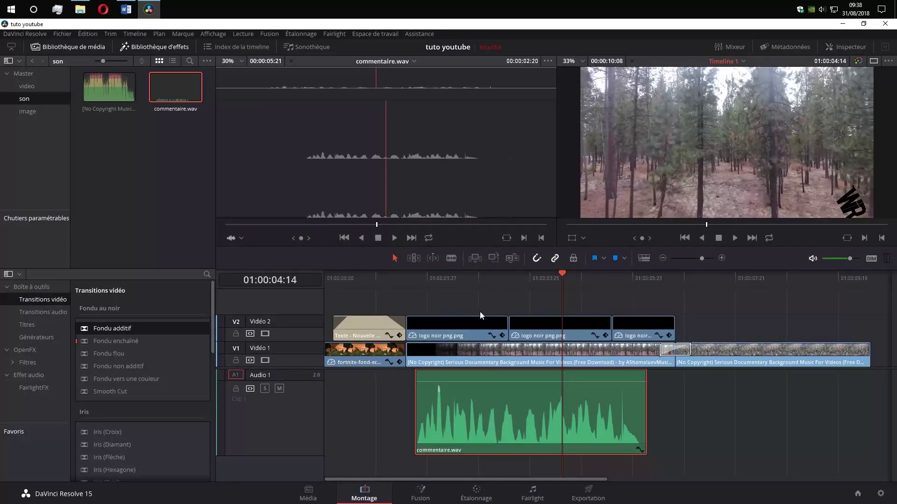
left_click_drag(265, 455, 277, 407)
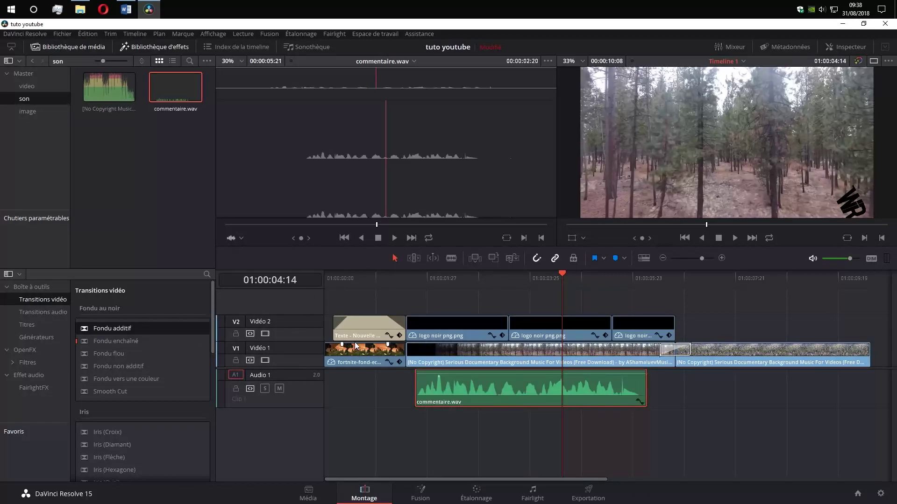
Step: Place the Chill LoFi Hip-Hop Beat music on a new Audio 2 track and trim its head
left_click(113, 99)
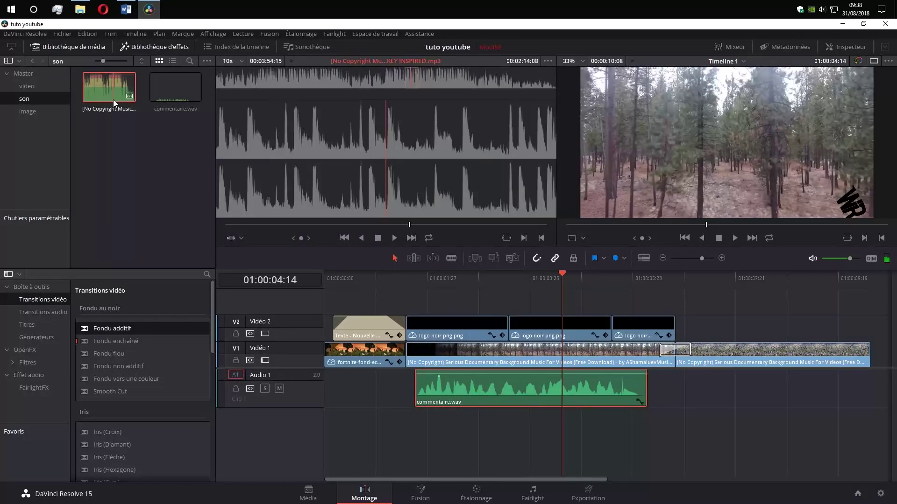
left_click_drag(246, 314, 335, 413)
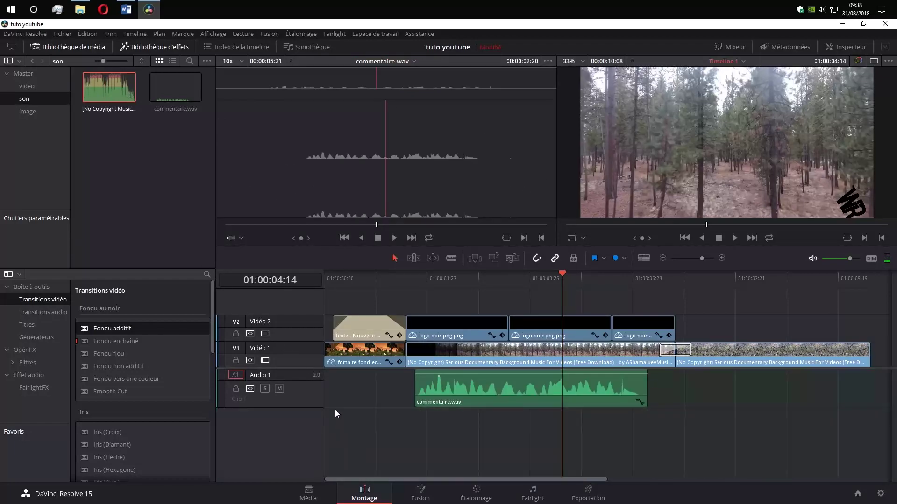
left_click_drag(118, 102, 349, 437)
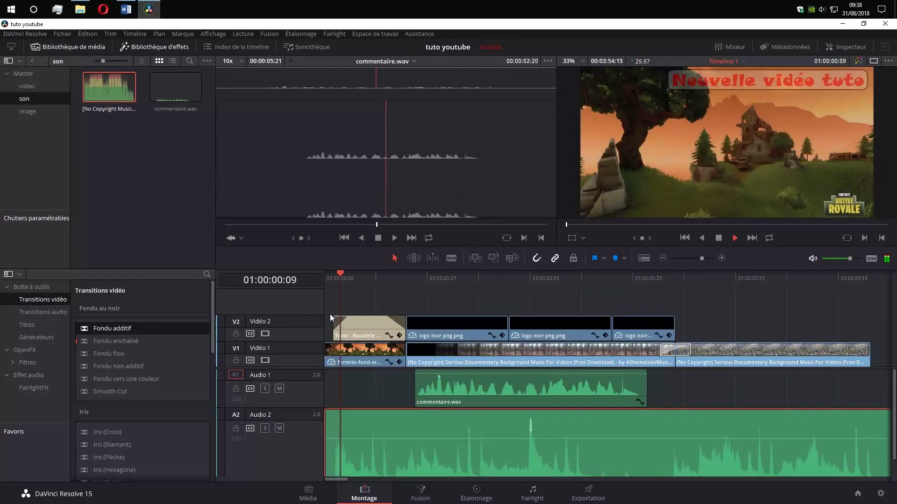
scroll(330, 465, "down", 1)
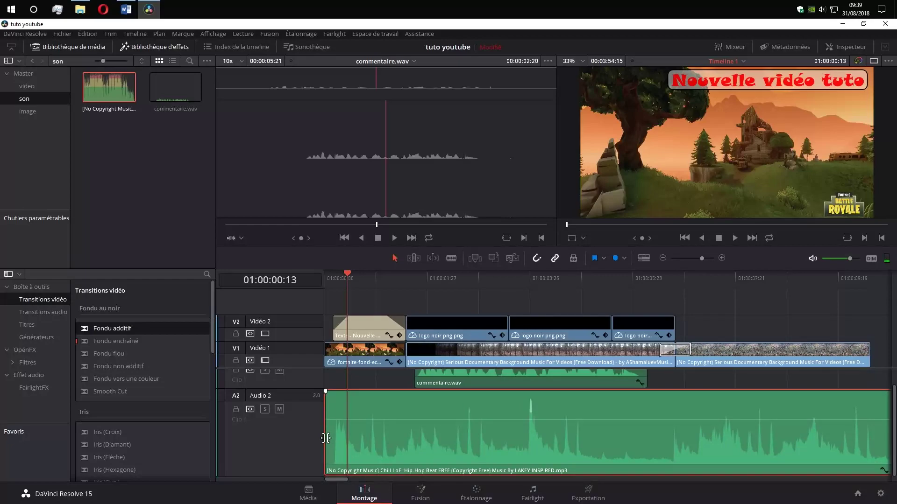
scroll(327, 438, "up", 2)
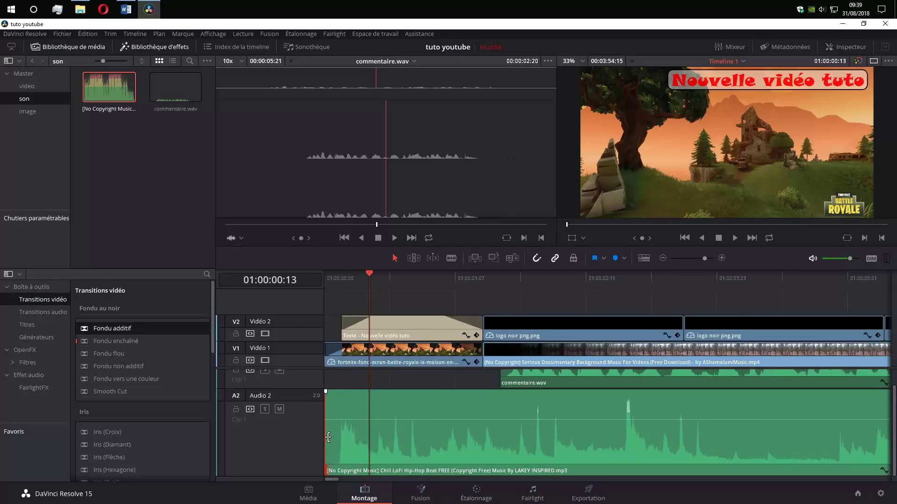
key("ctrl+equal")
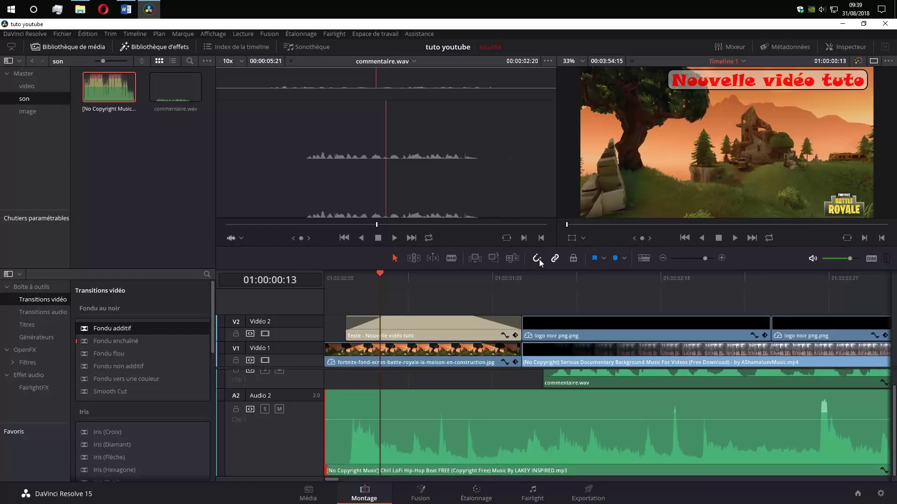
left_click_drag(325, 414, 345, 414)
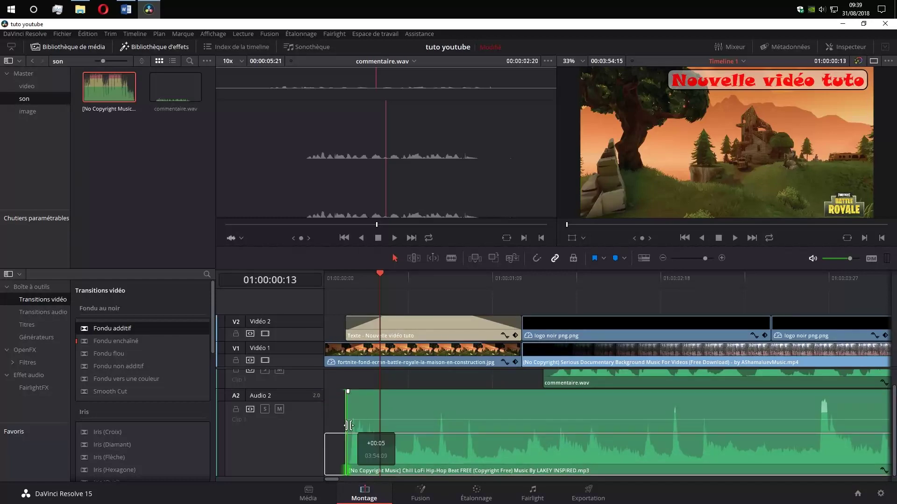
left_click_drag(360, 276, 235, 269)
key("space")
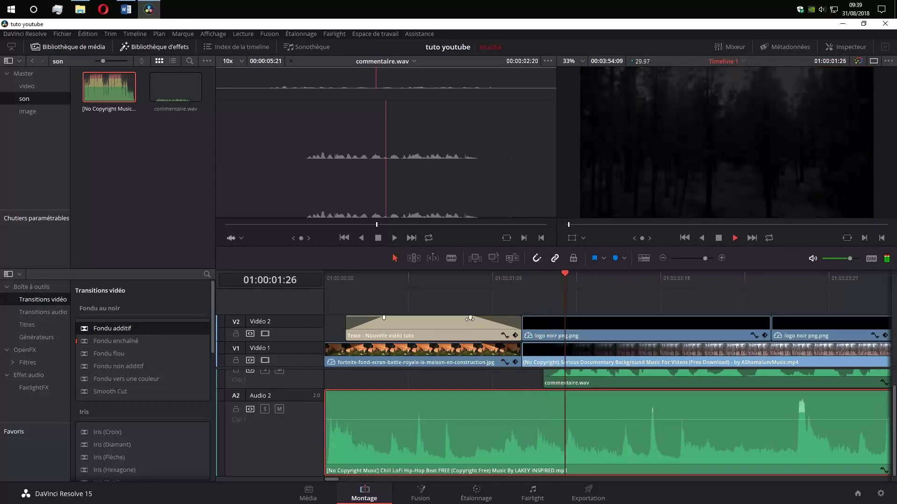
key("space")
Step: Trim the music's tail to end with the last forest clip and play the timeline back
key("ctrl+minus")
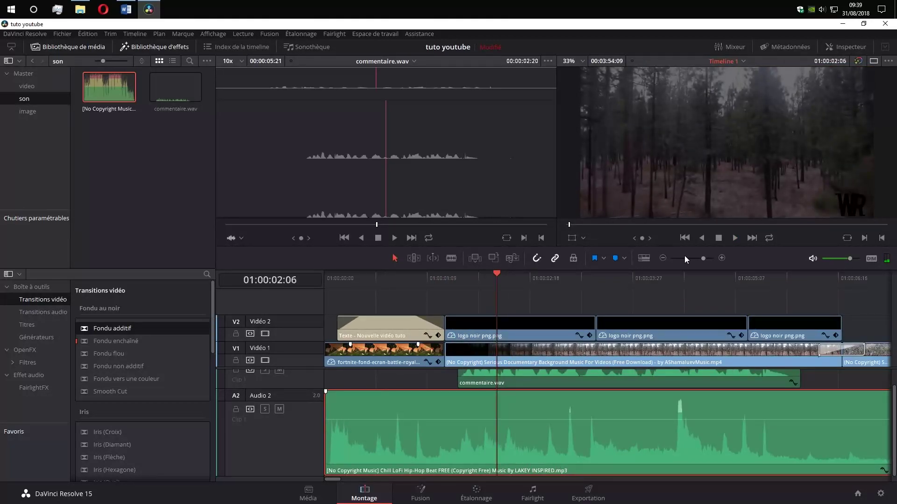
left_click_drag(704, 259, 688, 259)
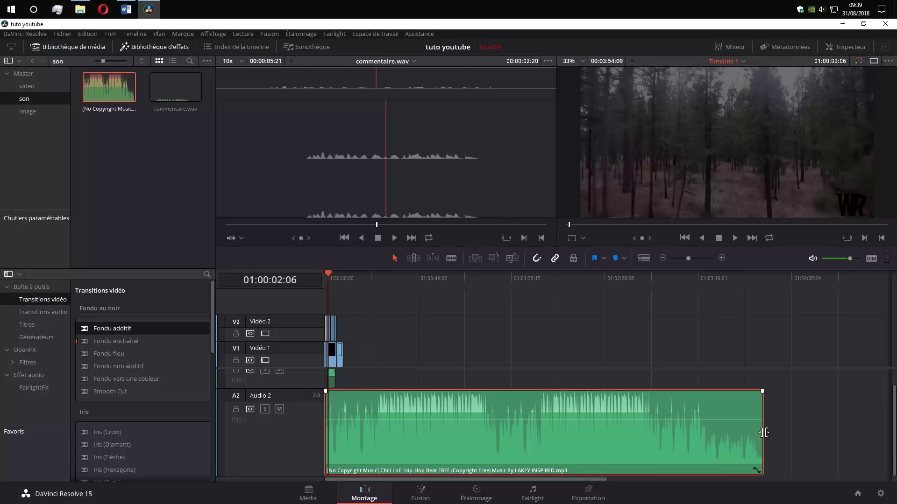
left_click_drag(763, 432, 419, 424)
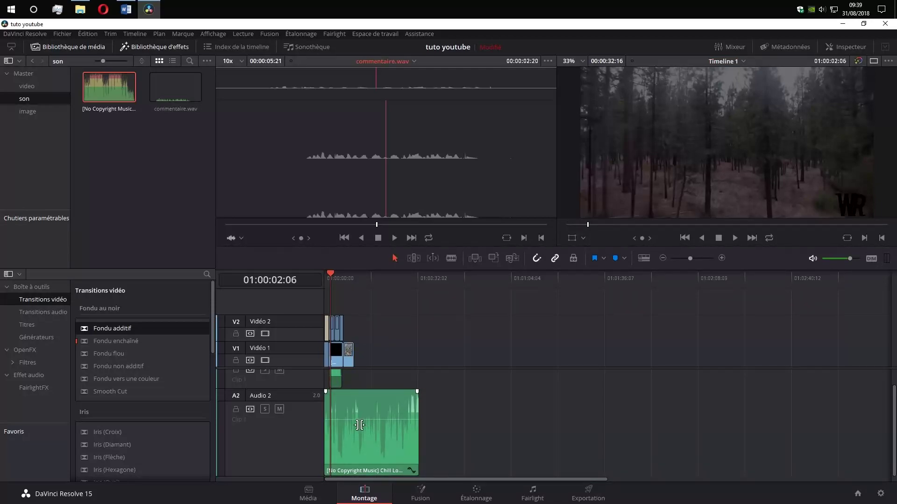
left_click(418, 414)
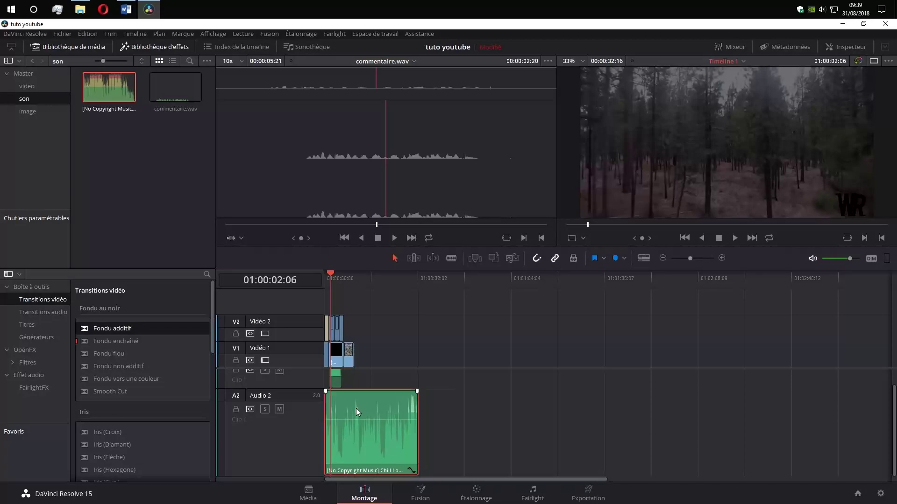
left_click_drag(417, 406, 356, 405)
left_click_drag(332, 278, 315, 267)
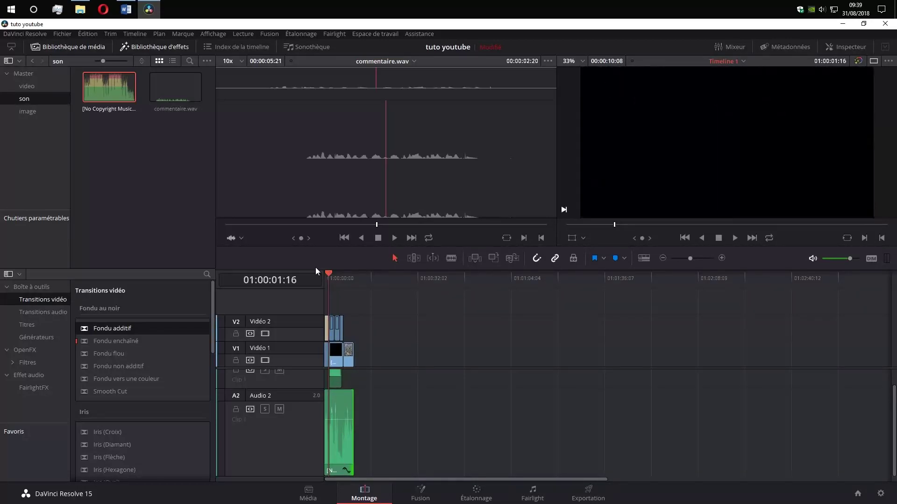
key("space")
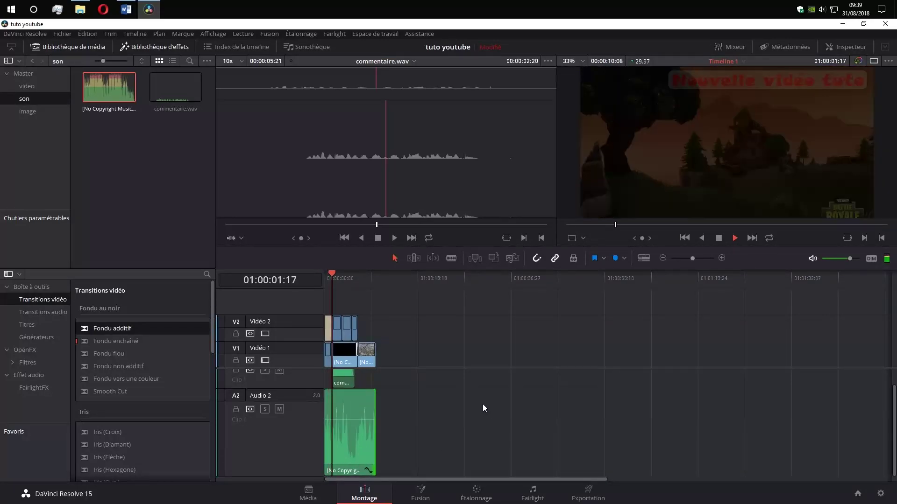
scroll(483, 405, "up", 3)
scroll(594, 400, "up", 2)
scroll(718, 397, "up", 2)
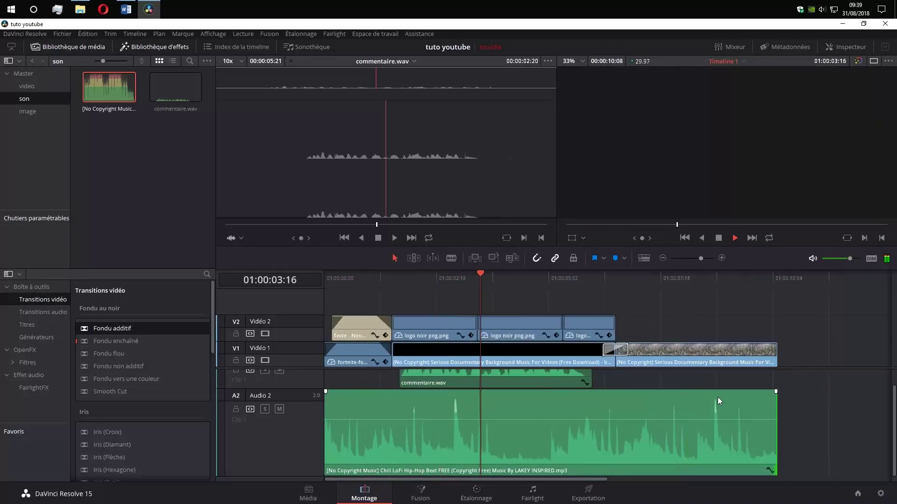
scroll(817, 383, "up", 1)
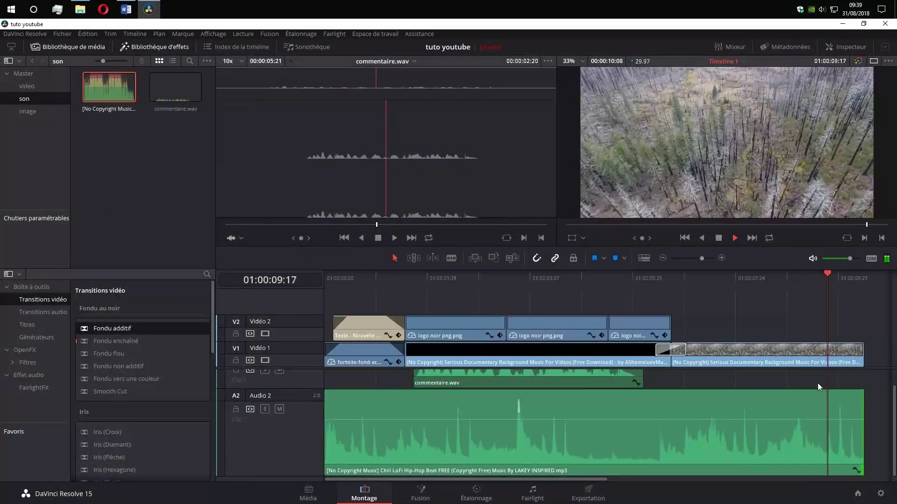
left_click(551, 278)
left_click_drag(551, 278, 382, 278)
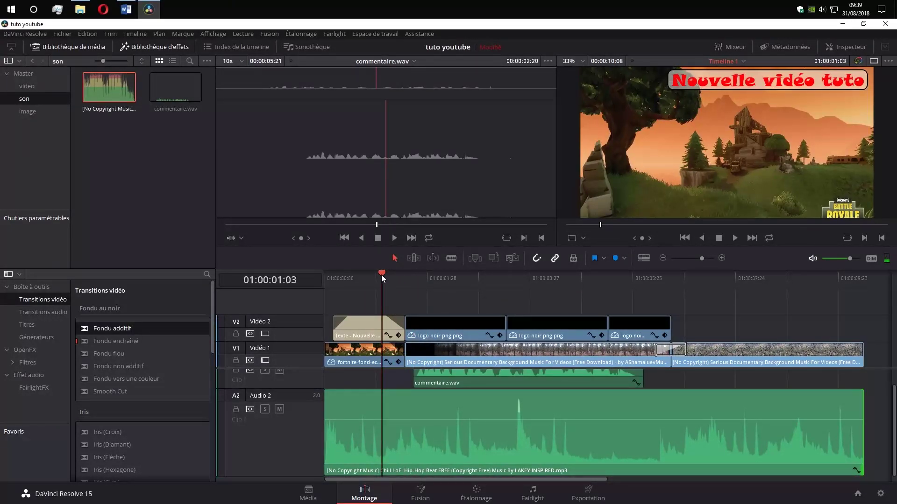
Step: Blade the Audio 2 music at 01:00:01:21 and 01:00:06:02 into three pieces
mouse_move(381, 275)
left_mouse_down()
mouse_move(371, 276)
mouse_move(410, 296)
left_mouse_up()
left_click(485, 411)
left_click(423, 412)
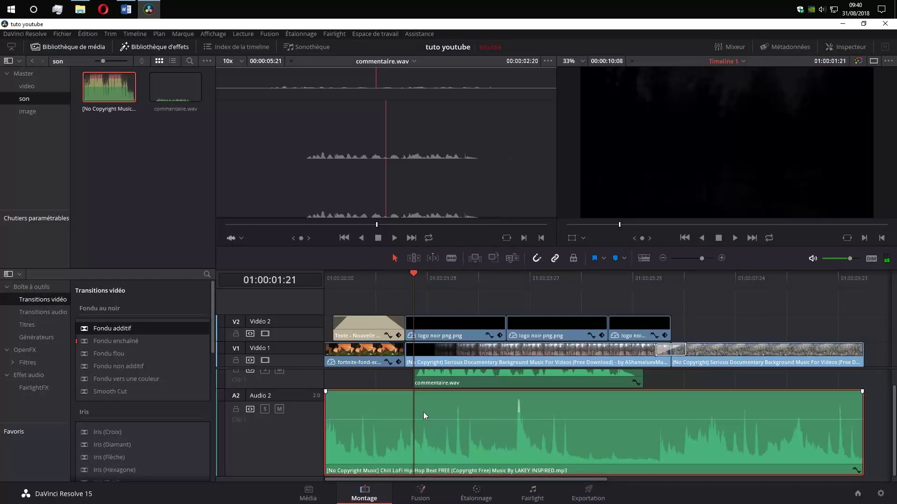
key("b")
left_click(413, 409)
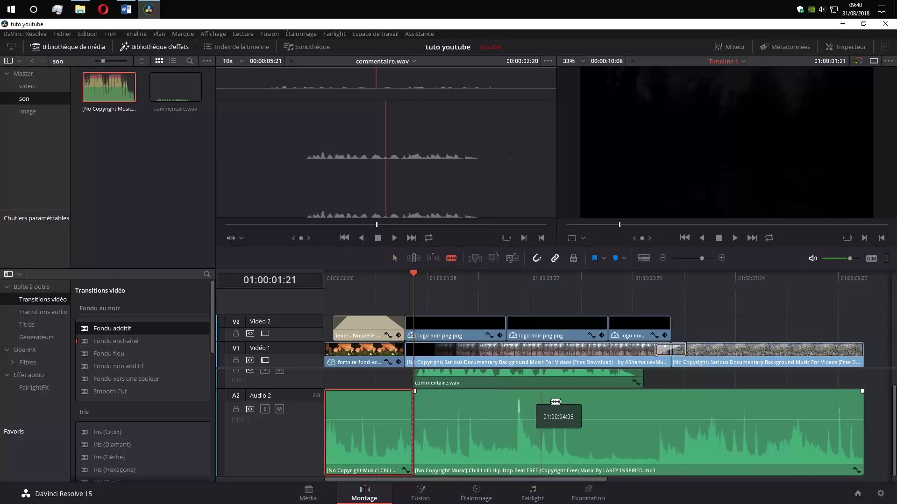
left_click_drag(413, 273, 643, 275)
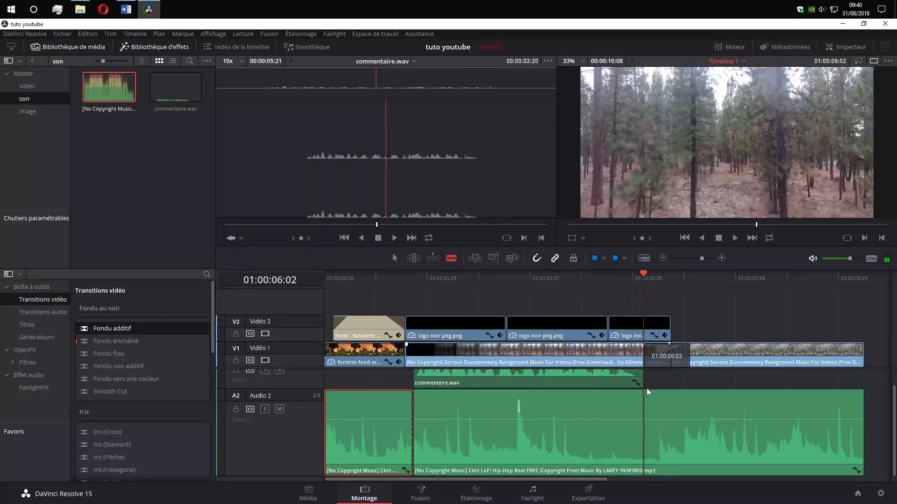
left_click(646, 428)
key("a")
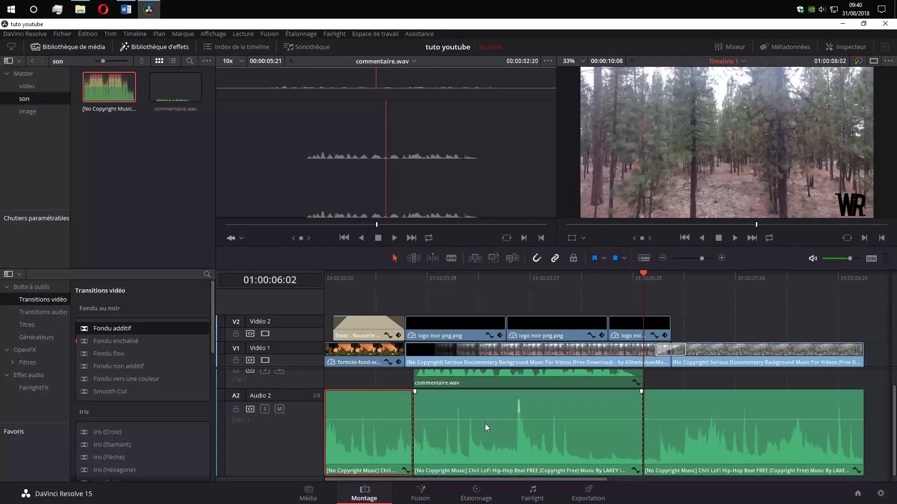
Step: Normalise the middle music piece to a lower level under the commentary and play from the start
left_click(697, 411)
left_click(591, 416)
right_click(492, 430)
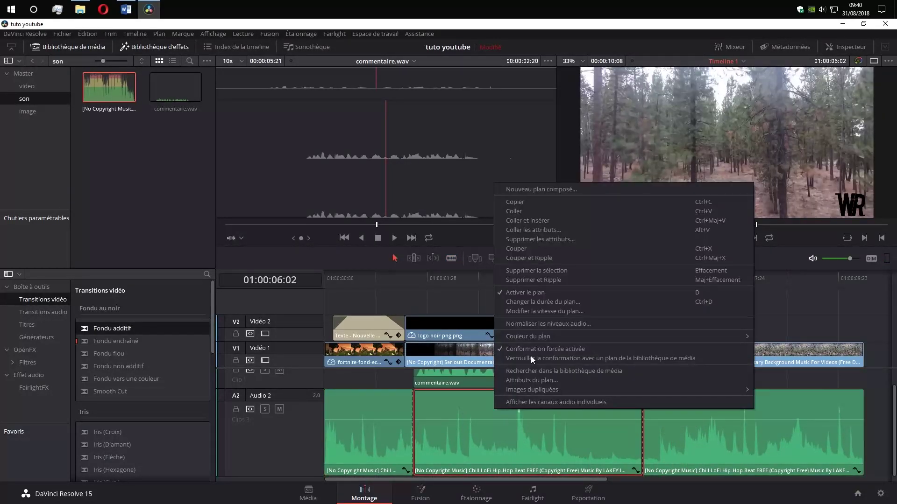
left_click(523, 325)
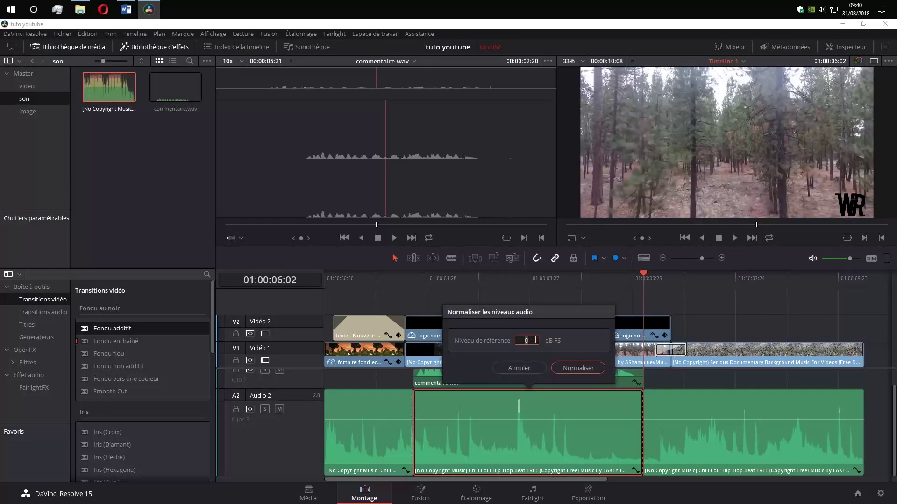
key("Return")
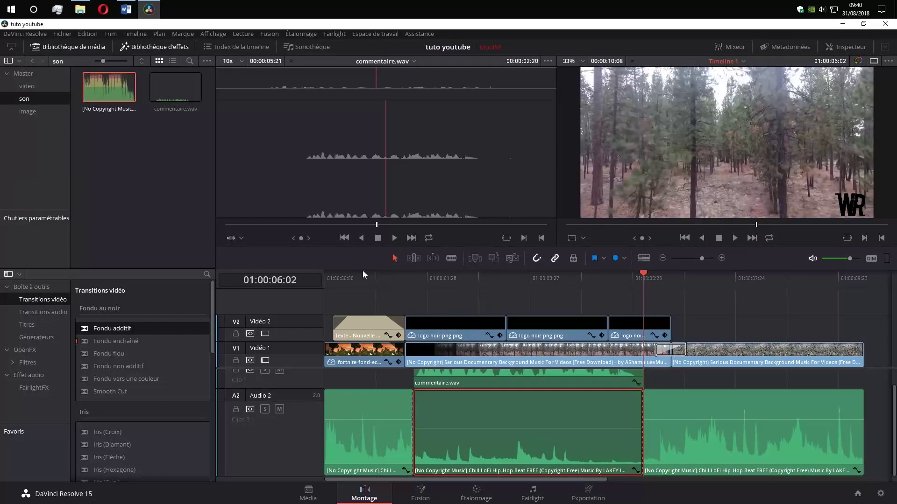
left_click(338, 278)
key("space")
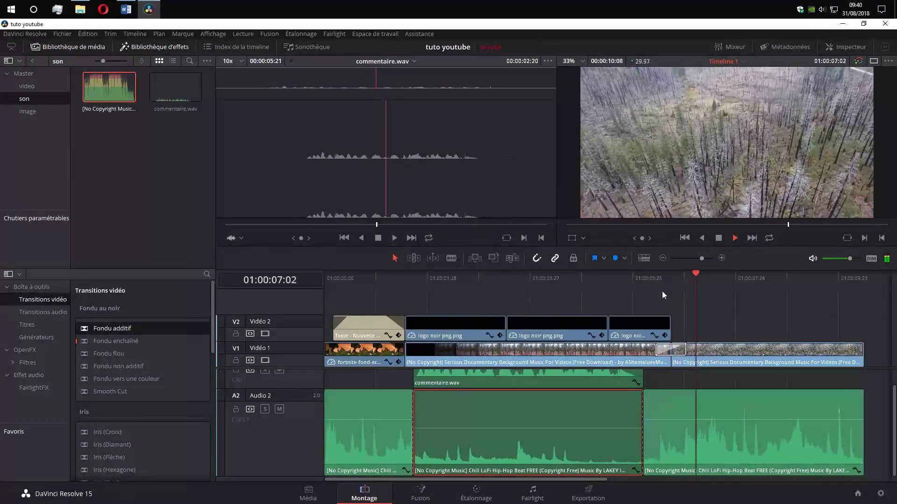
Step: Add a fade-in at the start of the Audio 2 music and listen to it
key("space")
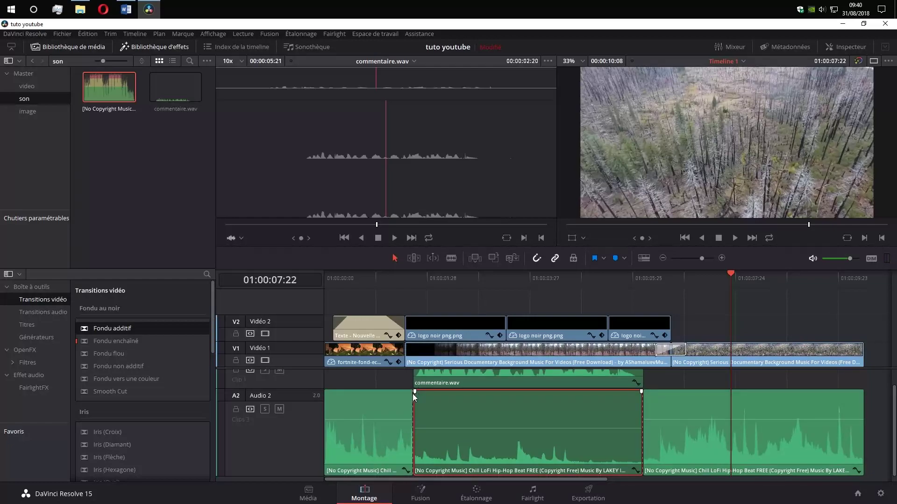
mouse_move(415, 391)
left_mouse_down()
mouse_move(590, 459)
mouse_move(658, 447)
mouse_move(327, 425)
left_mouse_up()
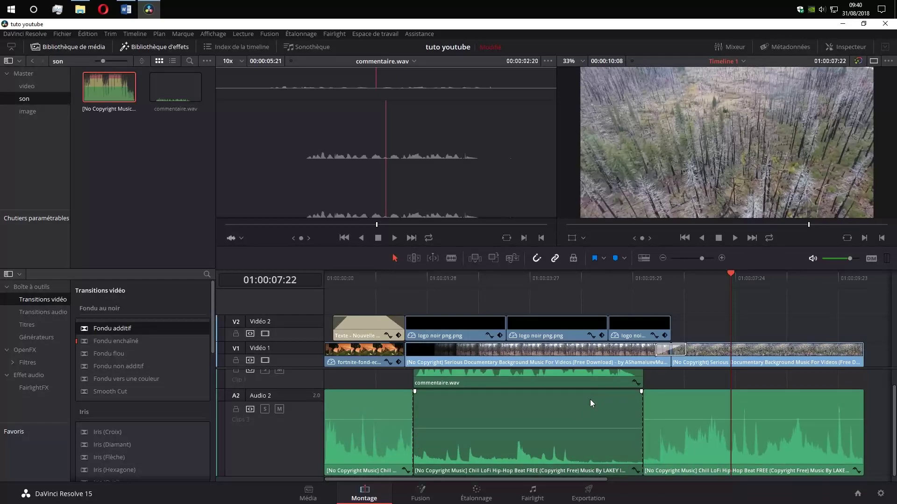
left_click(424, 290)
left_click(405, 289)
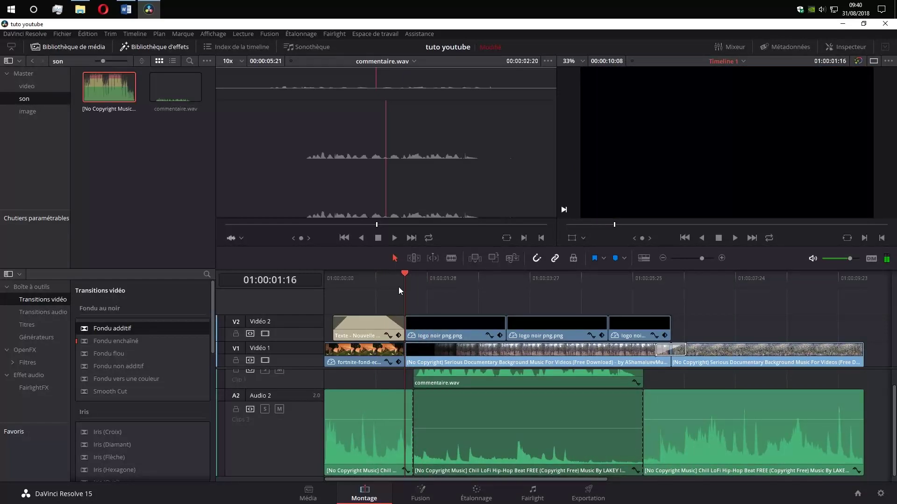
key("space")
key("space")
Step: Lengthen the first music clip's fade-in, add a short fade-out to the last clip, and review
mouse_move(775, 425)
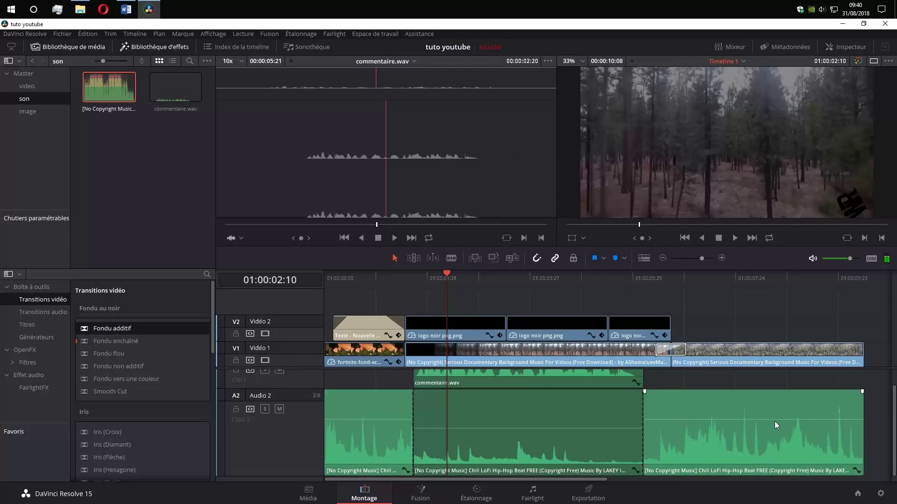
left_click_drag(326, 391, 335, 392)
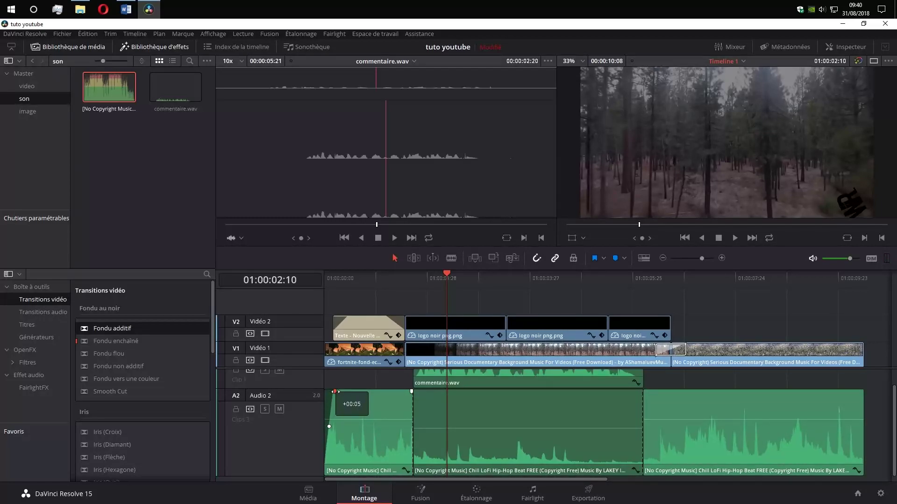
left_click_drag(863, 392, 854, 392)
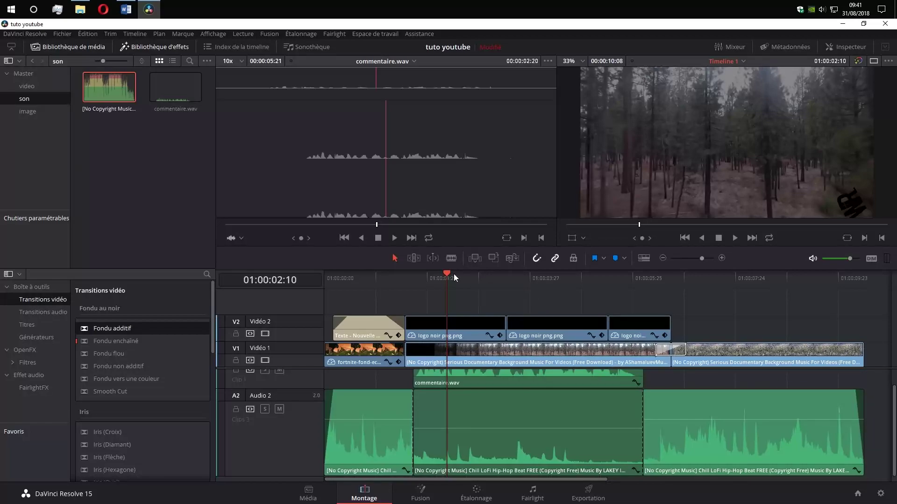
left_click_drag(453, 277, 327, 275)
key("space")
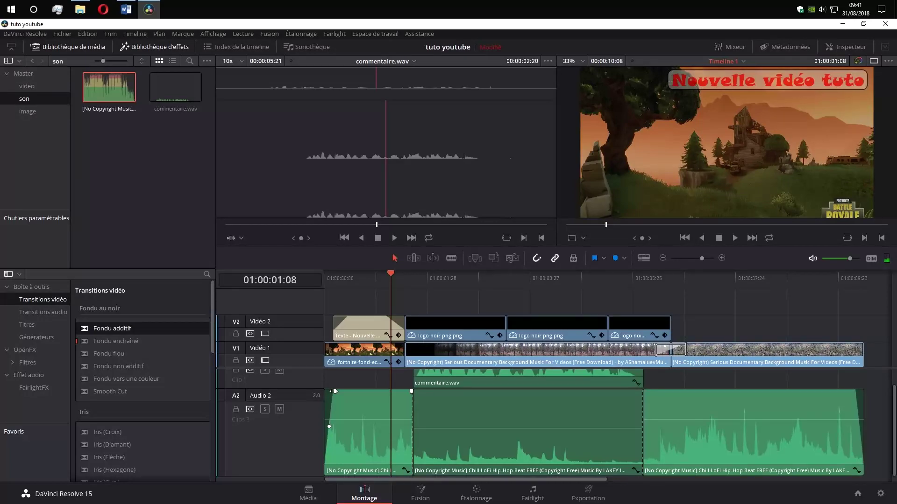
left_click_drag(335, 391, 356, 392)
left_click_drag(391, 276, 296, 271)
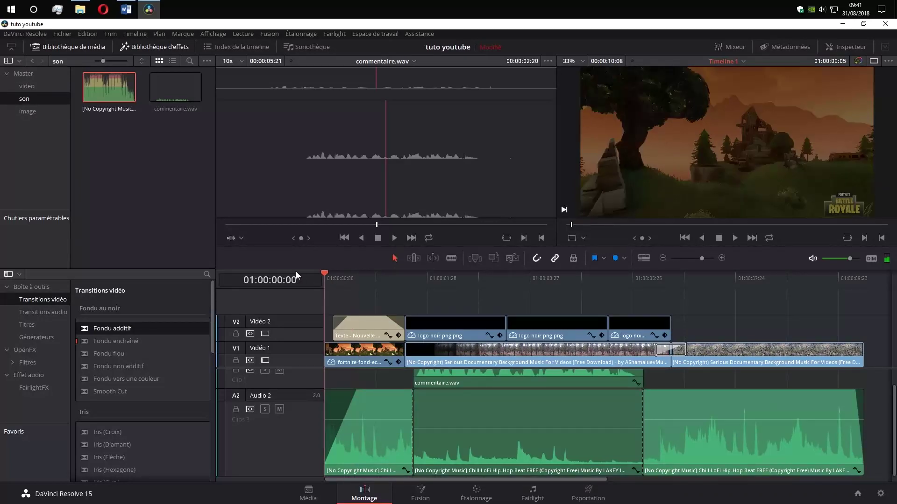
key("space")
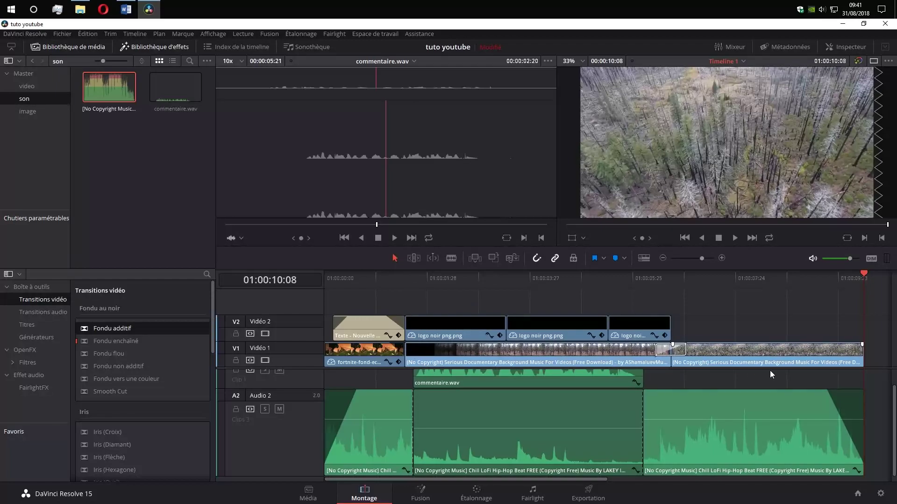
Step: Scrub through the finished edit from the Fortnite title, then switch to the Exportation page
left_click_drag(397, 278, 371, 281)
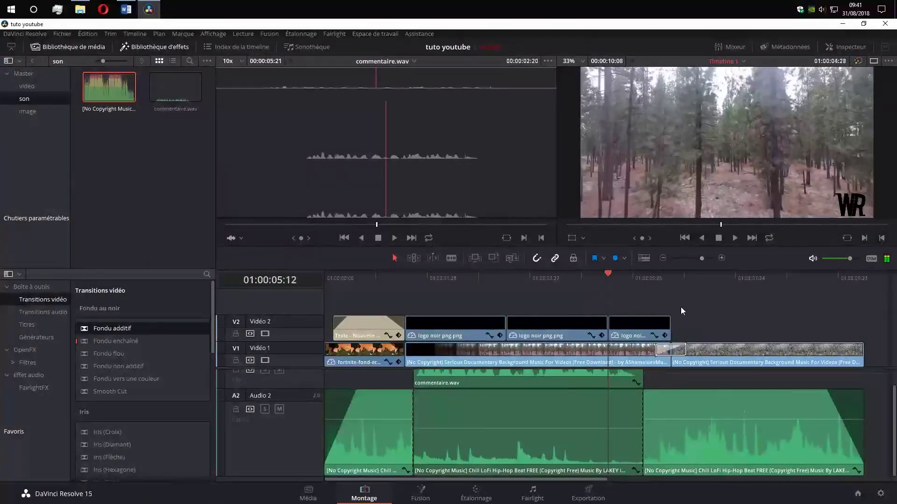
left_click_drag(371, 282, 875, 302)
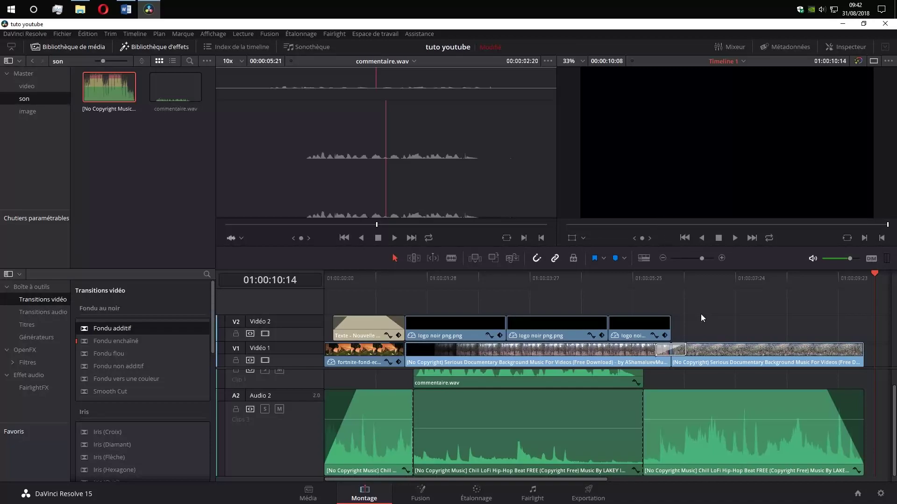
left_click(588, 493)
left_click(364, 493)
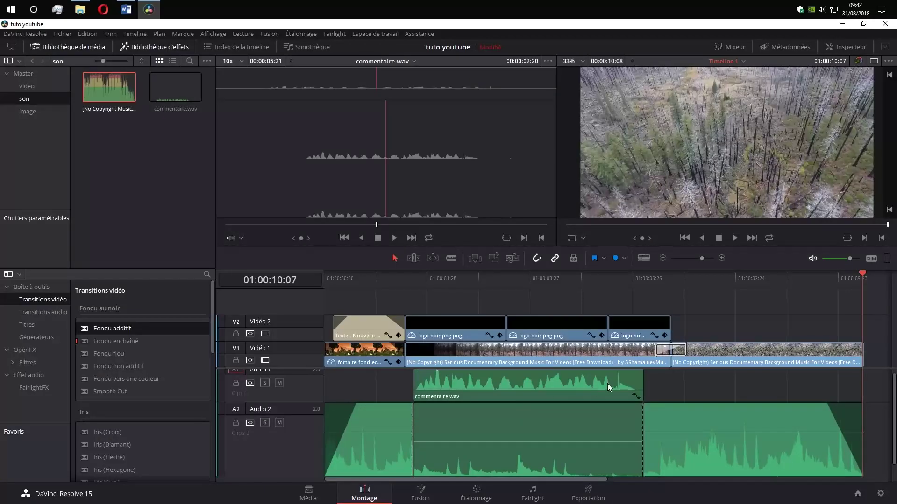
key("shift+8")
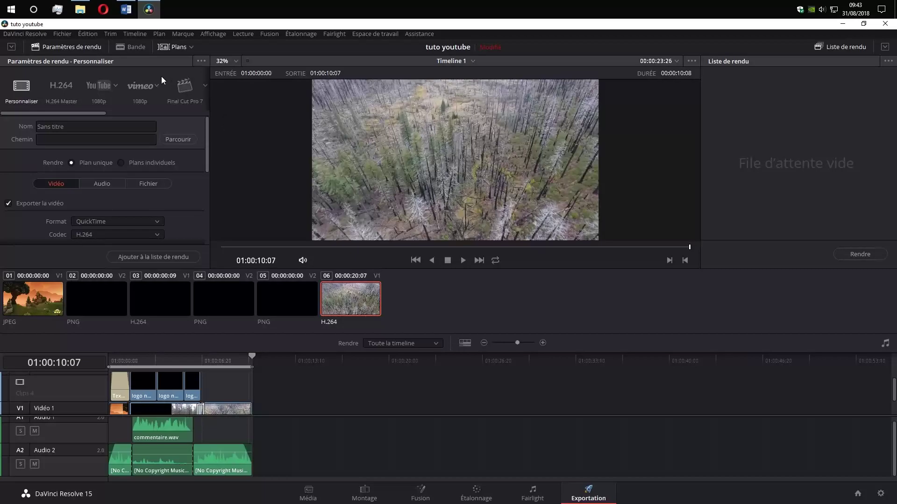
Step: Apply the YouTube 1080p preset, name the output 'tuto', and save to the Tuto debuter sur DVR15 folder
left_click(99, 89)
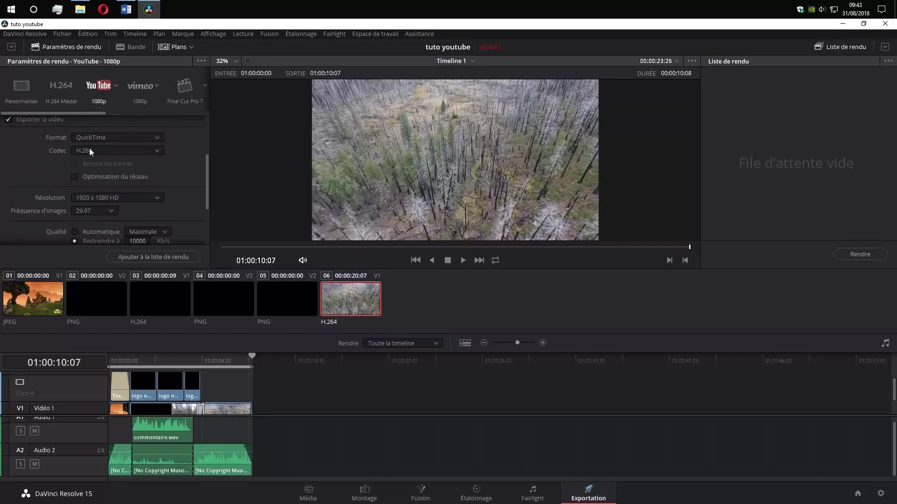
left_click(115, 87)
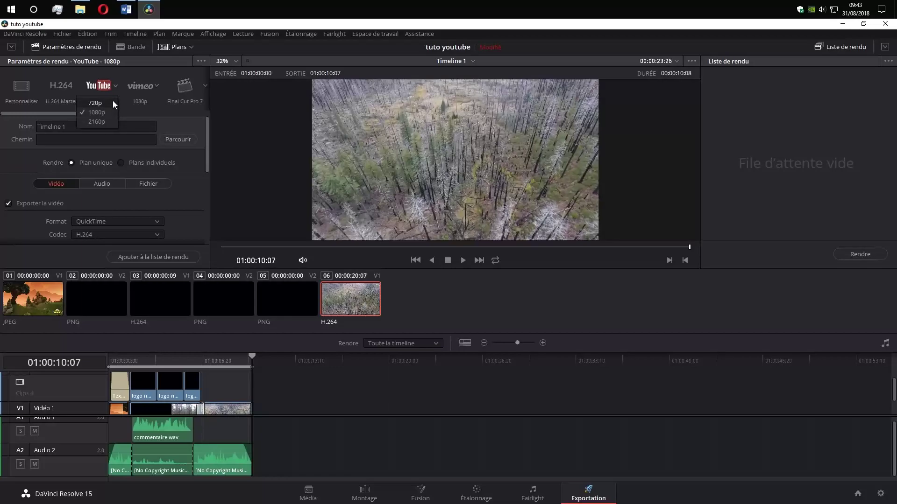
left_click(77, 115)
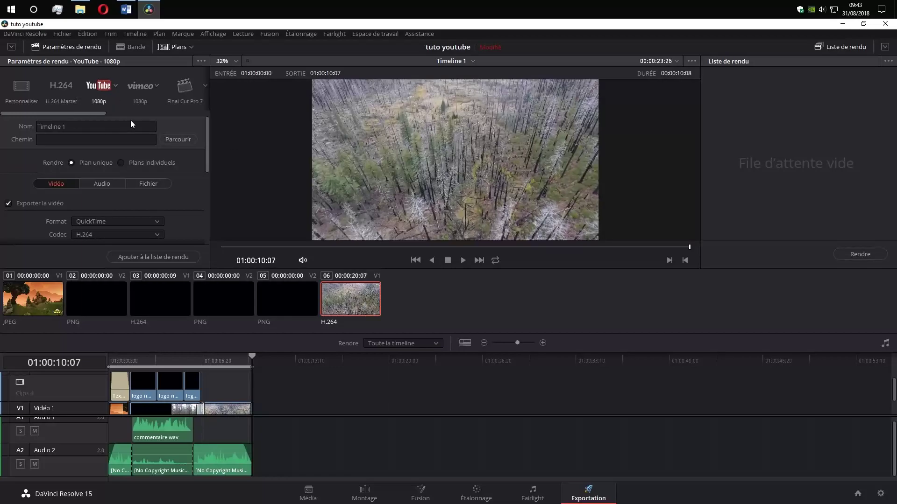
left_click(79, 125)
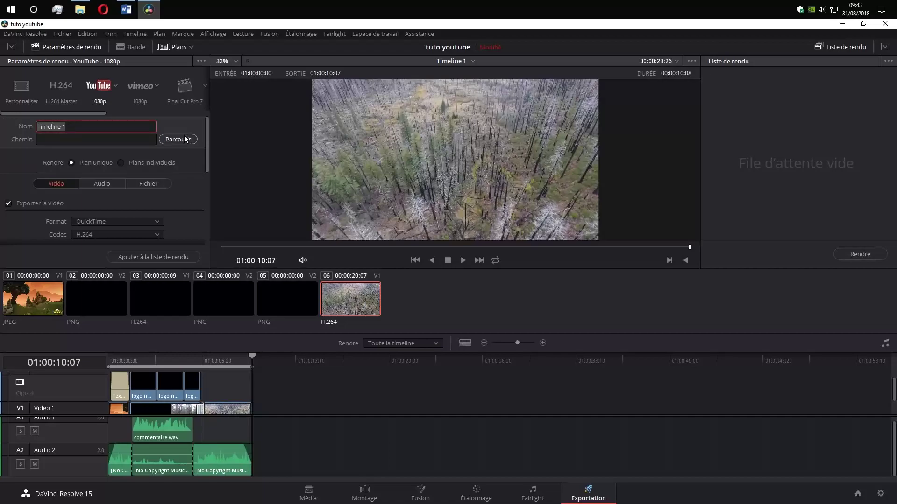
type("tuto")
left_click(185, 138)
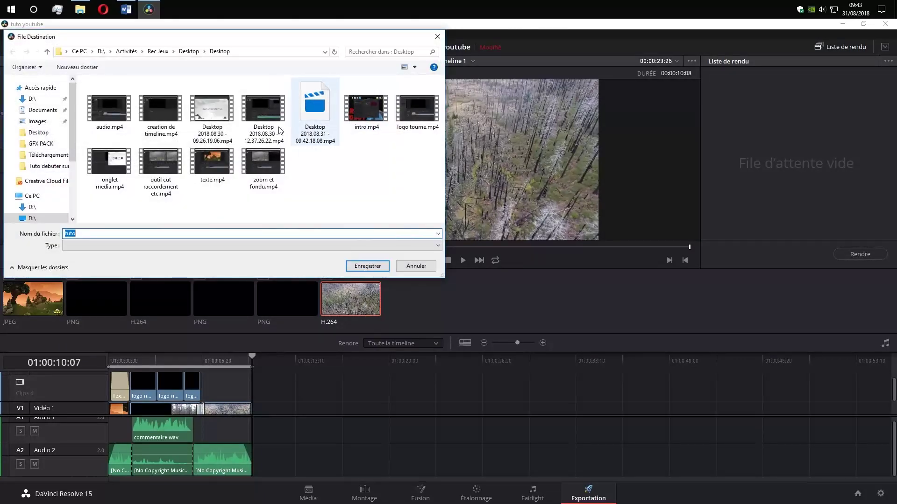
double_click(119, 106)
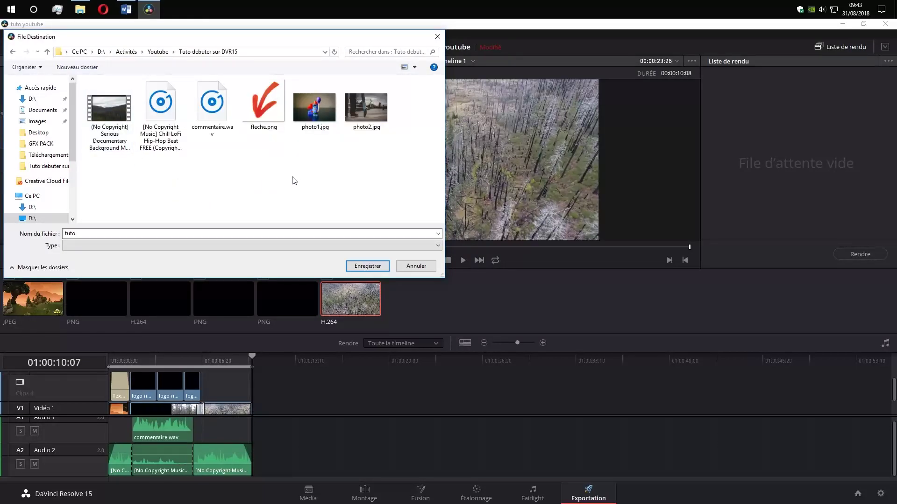
left_click(367, 265)
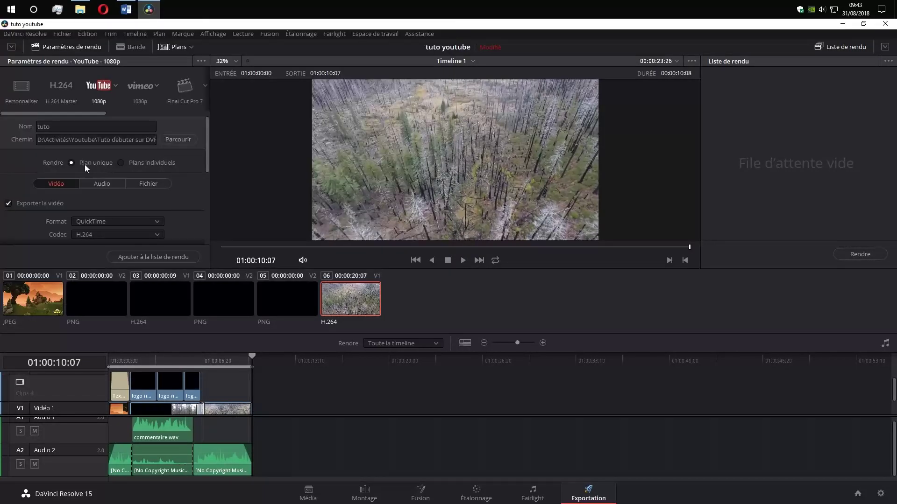
Step: Set the render format to MP4 with the H.264 codec
scroll(72, 170, "down", 2)
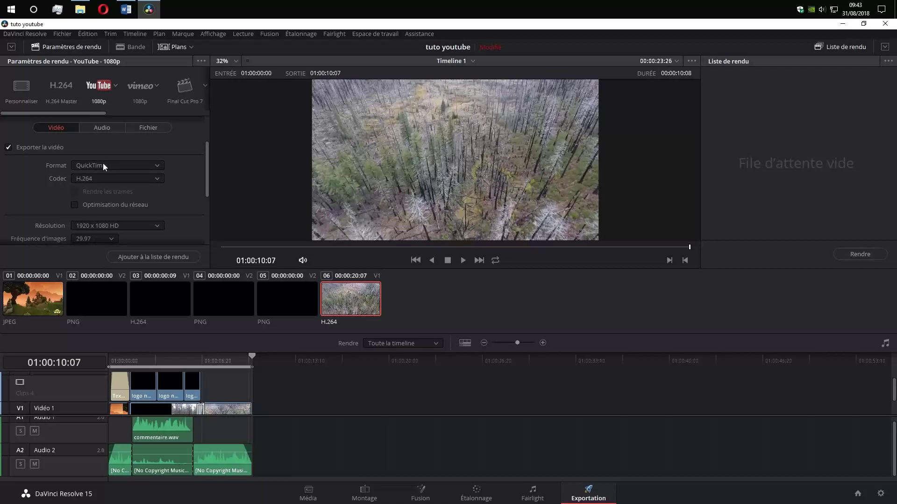
left_click(76, 169)
left_click(95, 226)
left_click(98, 178)
left_click(85, 192)
left_click(105, 127)
left_click(57, 128)
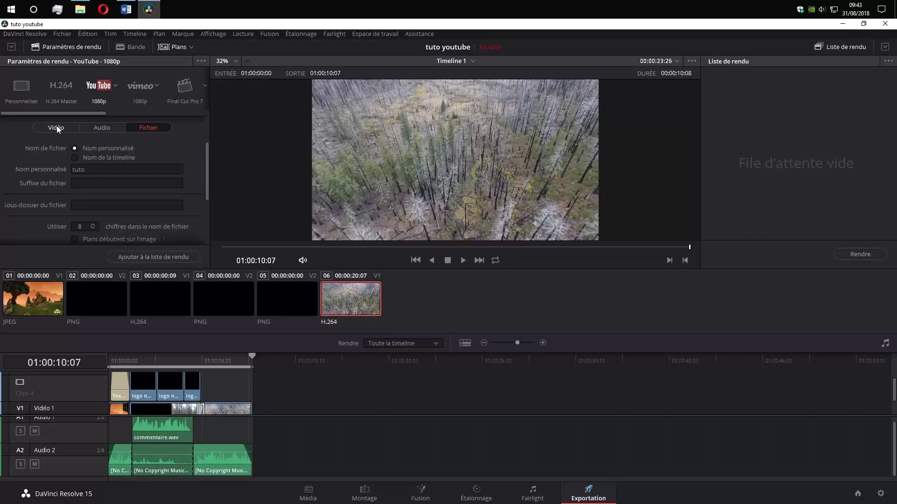
Step: Keep the resolution at 1920 x 1080 HD and add the job to the render queue
scroll(102, 179, "down", 1)
scroll(101, 179, "down", 1)
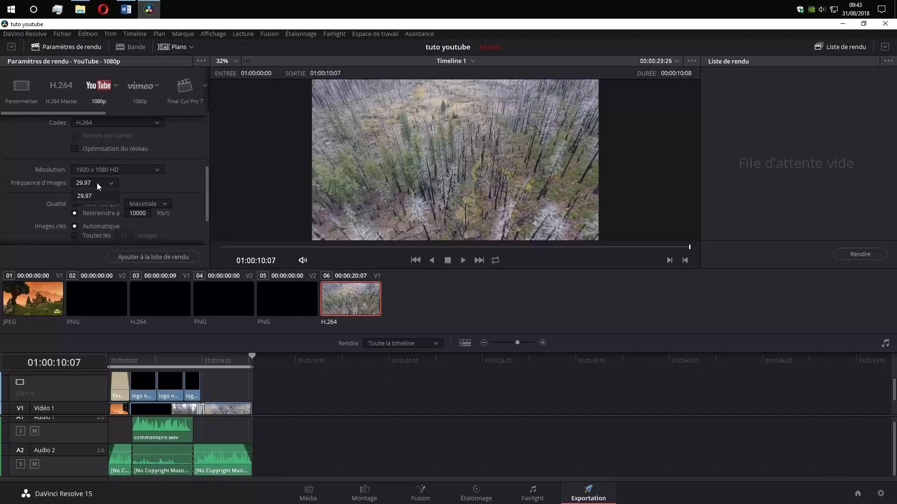
left_click(133, 170)
left_click(133, 170)
left_click_drag(207, 186, 181, 143)
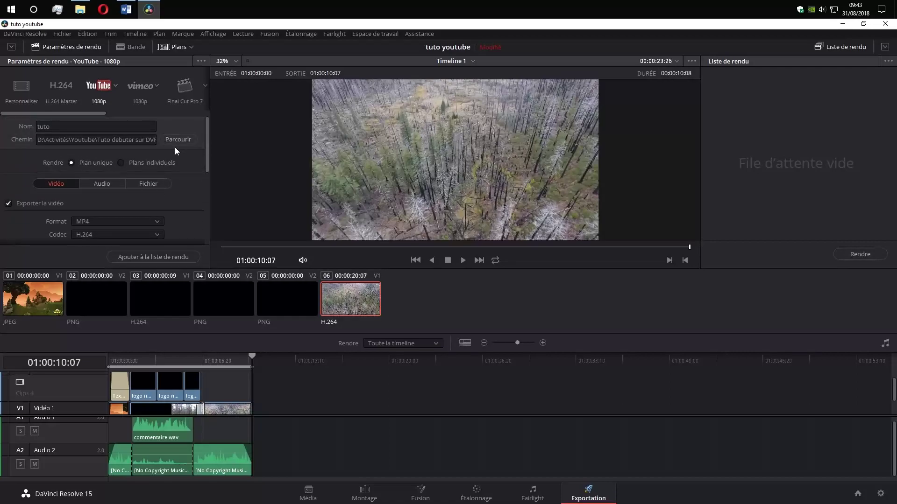
scroll(178, 192, "down", 1)
scroll(177, 193, "up", 1)
left_click(129, 257)
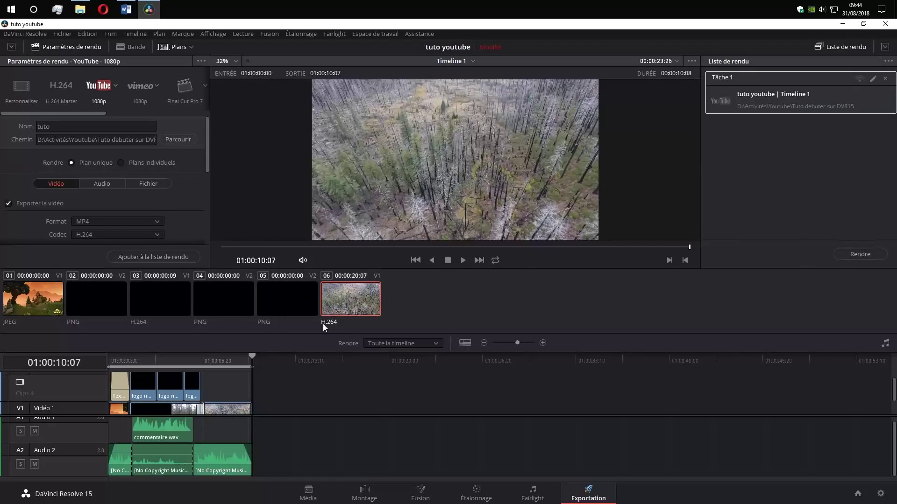
Step: Check the end of the edit on the timeline, then render the queued tuto job
left_click_drag(248, 355, 641, 369)
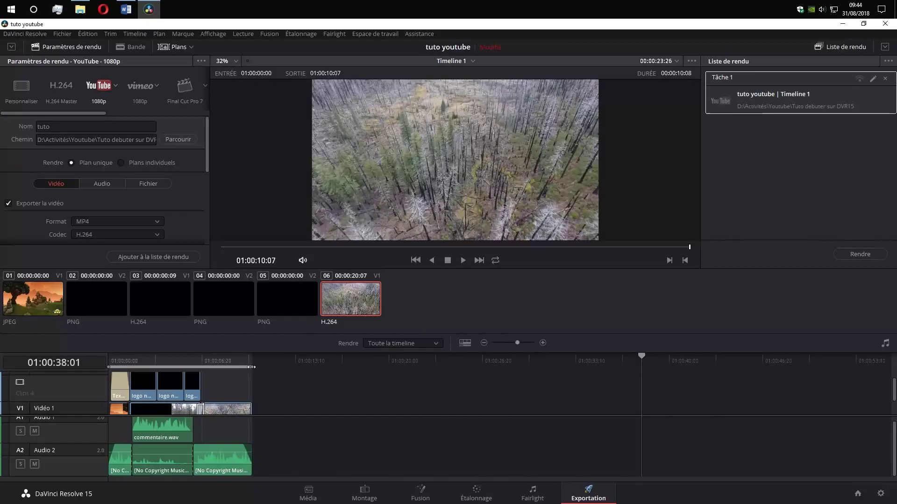
mouse_move(641, 359)
left_mouse_down()
mouse_move(256, 406)
mouse_move(582, 386)
left_mouse_up()
scroll(652, 394, "down", 1)
scroll(655, 391, "up", 1)
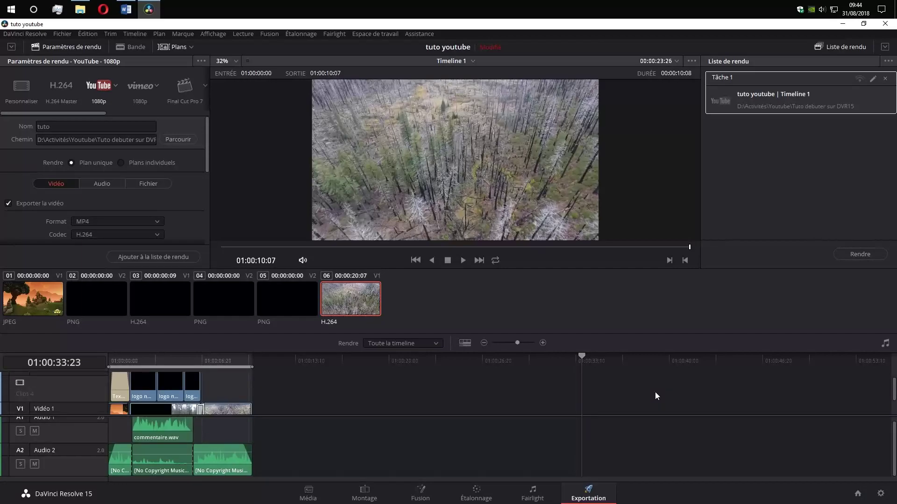
scroll(655, 391, "down", 1)
left_click_drag(220, 358, 345, 357)
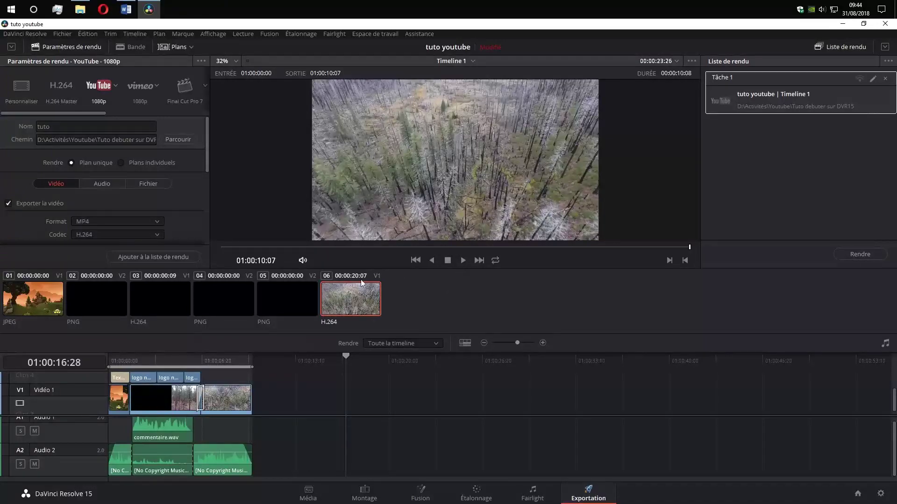
left_click(861, 252)
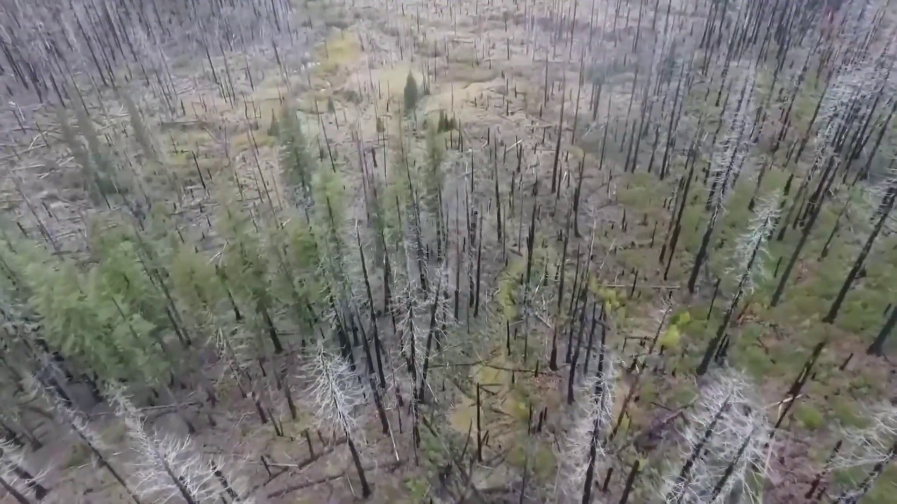
Step: Exit full-screen playback and scrub through the finished Timeline 1 on the Montage page
key("Escape")
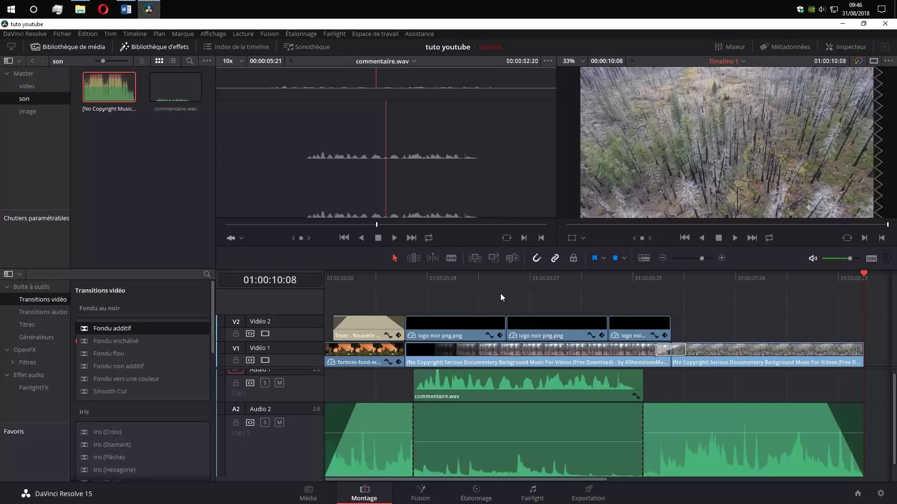
mouse_move(450, 277)
left_mouse_down()
mouse_move(323, 268)
mouse_move(859, 292)
left_mouse_up()
mouse_move(342, 276)
left_mouse_down()
mouse_move(861, 273)
mouse_move(668, 299)
mouse_move(768, 299)
left_mouse_up()
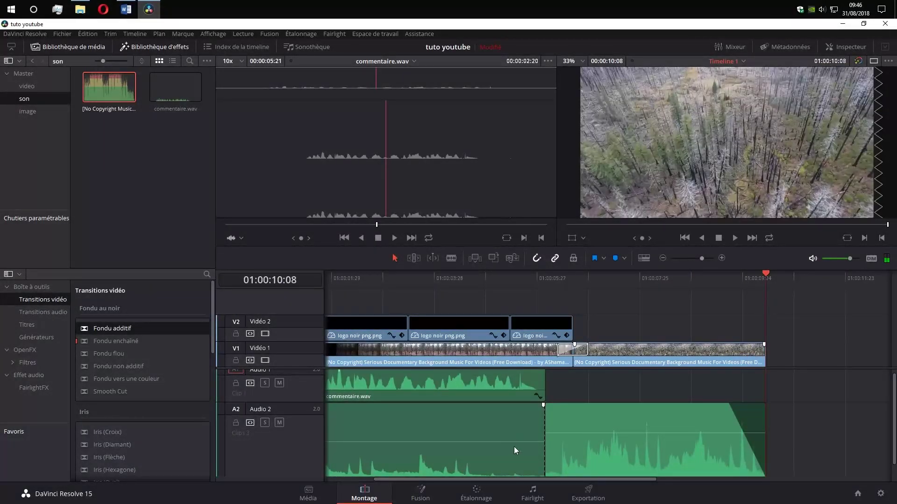